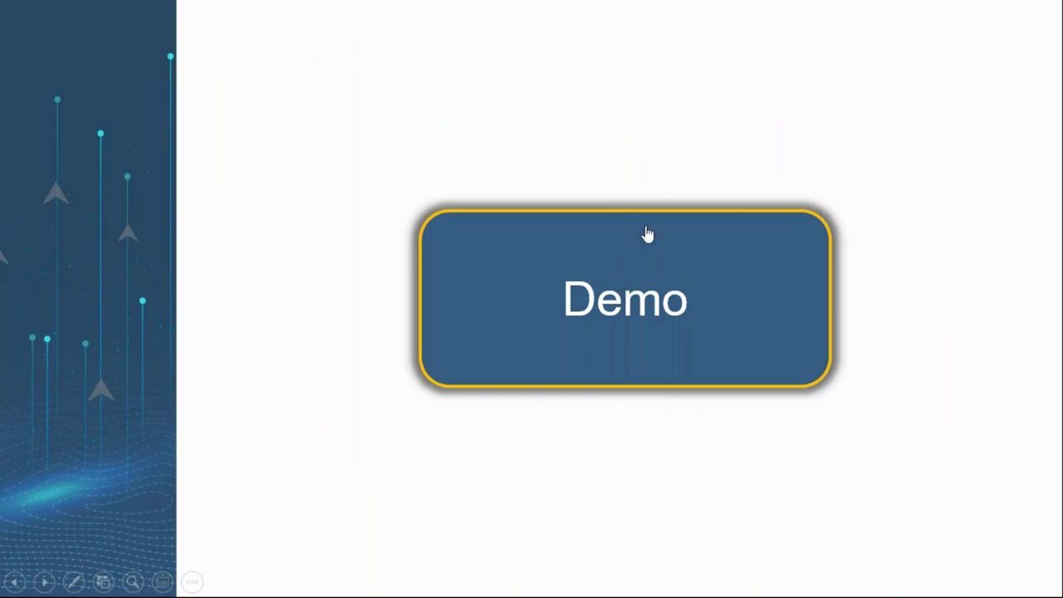
# Step: Switch to the 01 Batch Managment VM desktop in Skytap and display it in Fullscreen mode
pyautogui.click(645, 233)
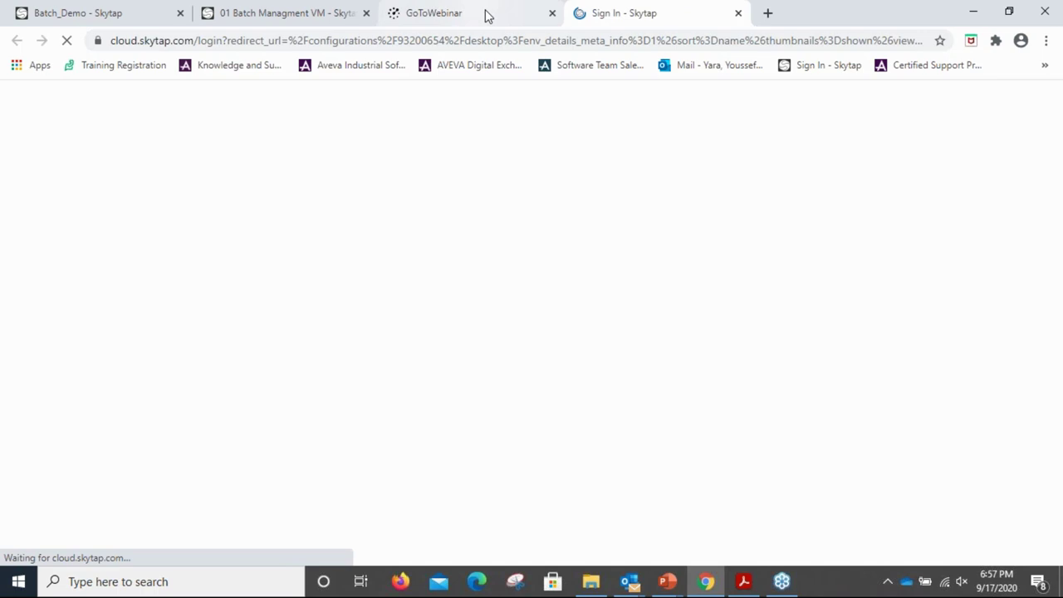
pyautogui.click(462, 334)
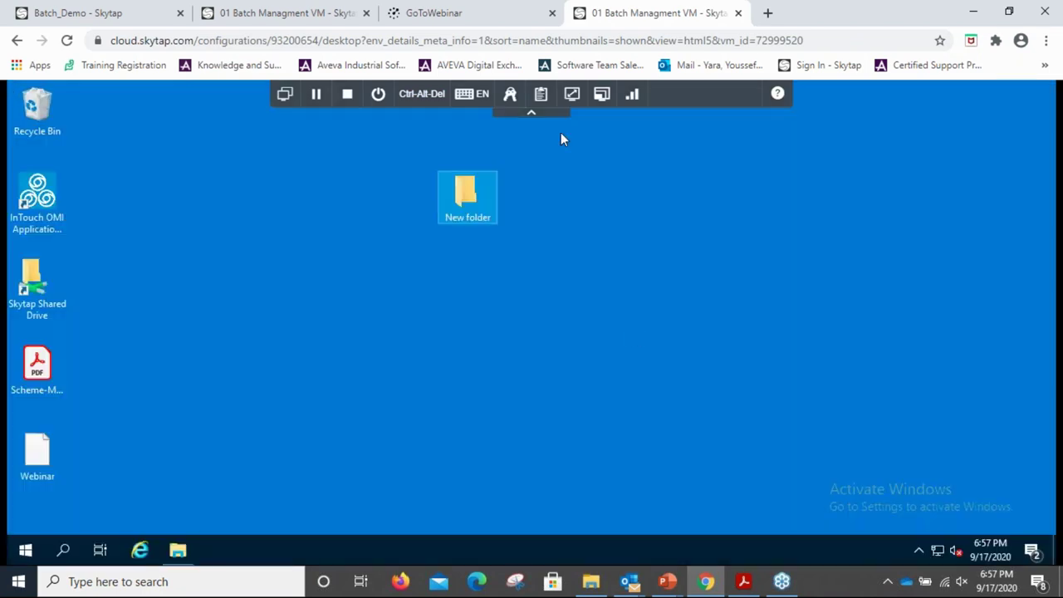
pyautogui.click(604, 99)
pyautogui.click(673, 247)
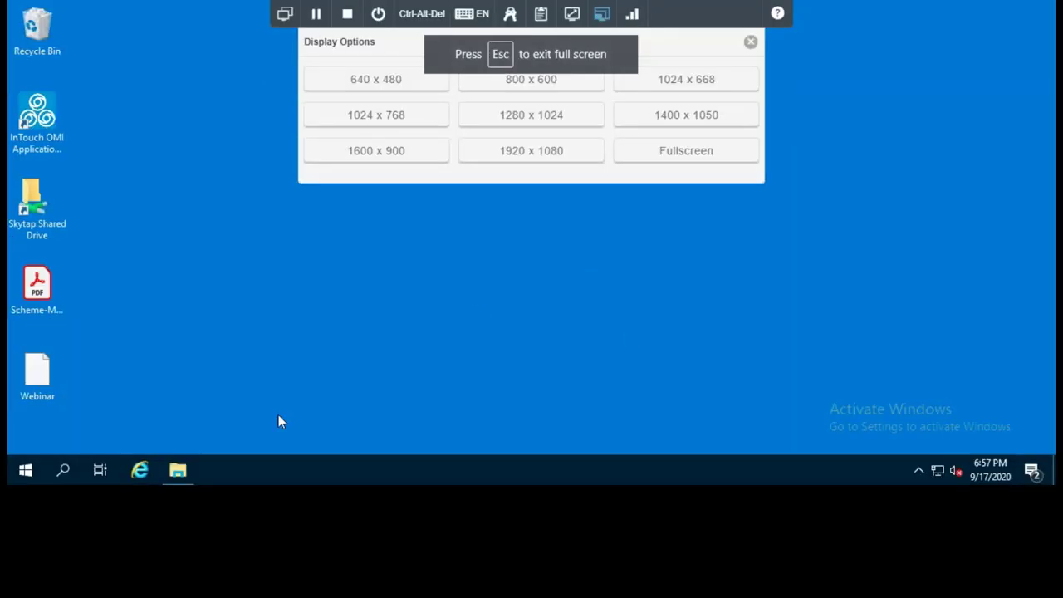
# Step: Launch the AVEVA Batch Management Environment Display, maximize it and open the ModelEdit process model editor
pyautogui.click(18, 581)
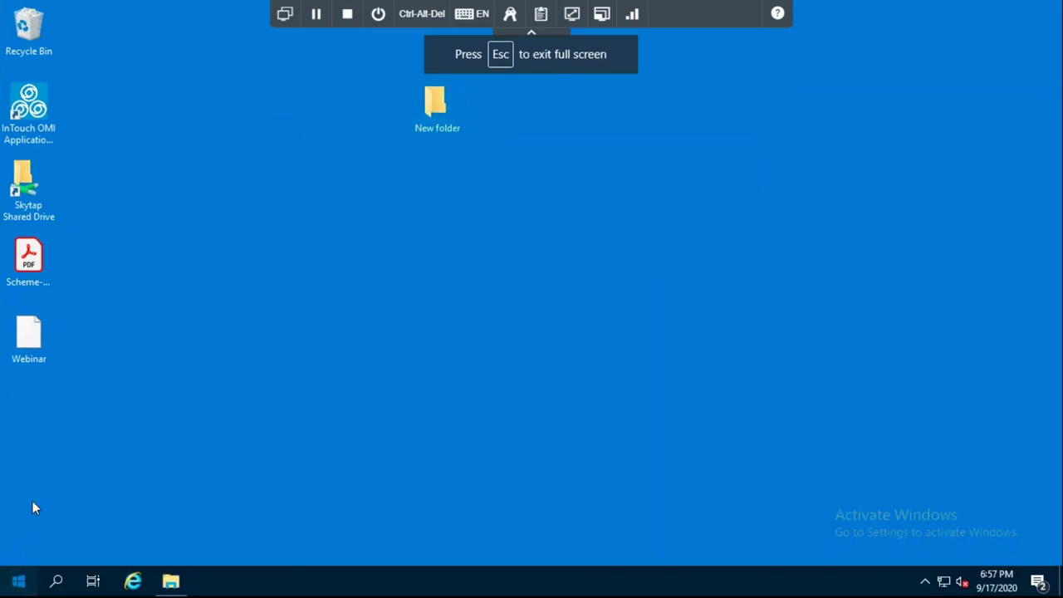
pyautogui.click(221, 184)
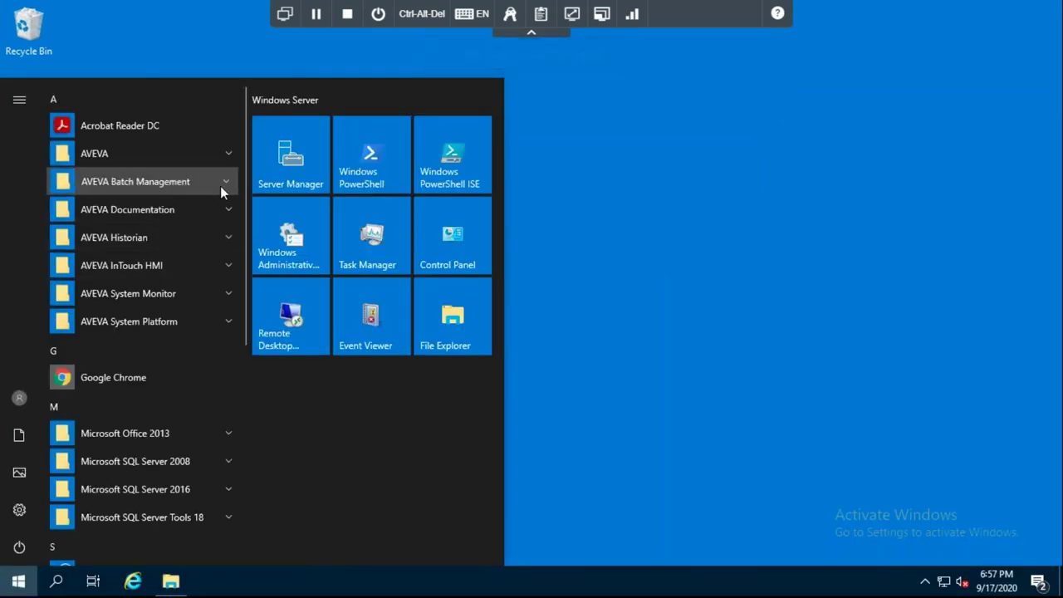
pyautogui.click(141, 290)
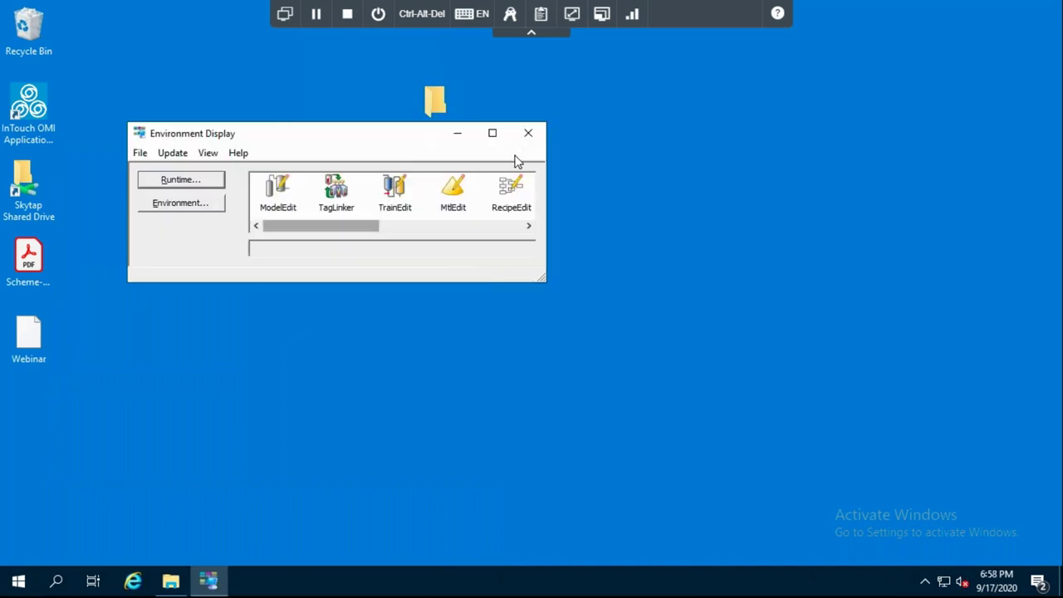
pyautogui.click(492, 133)
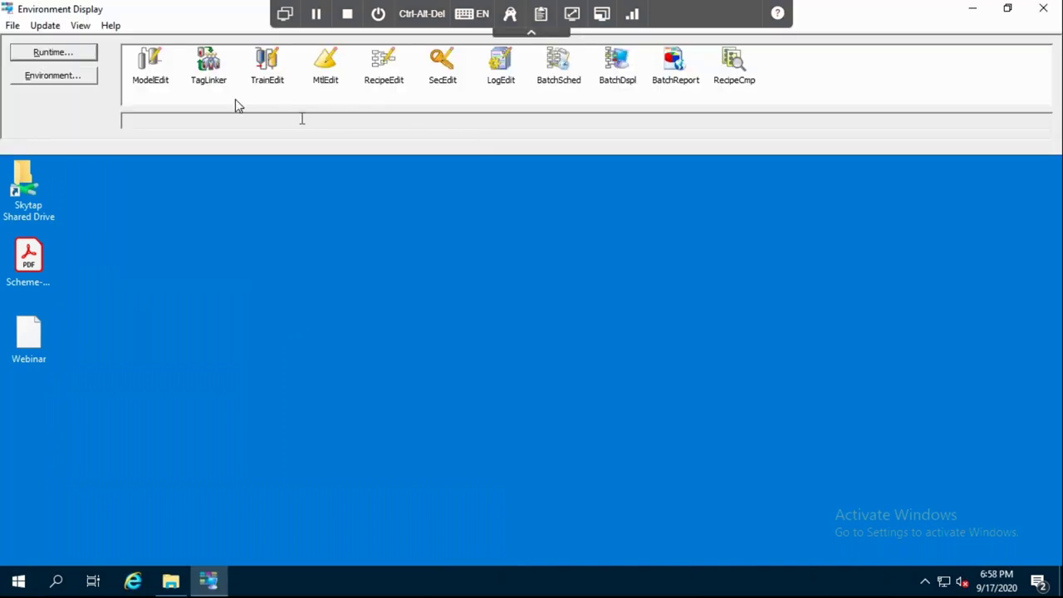
pyautogui.click(150, 72)
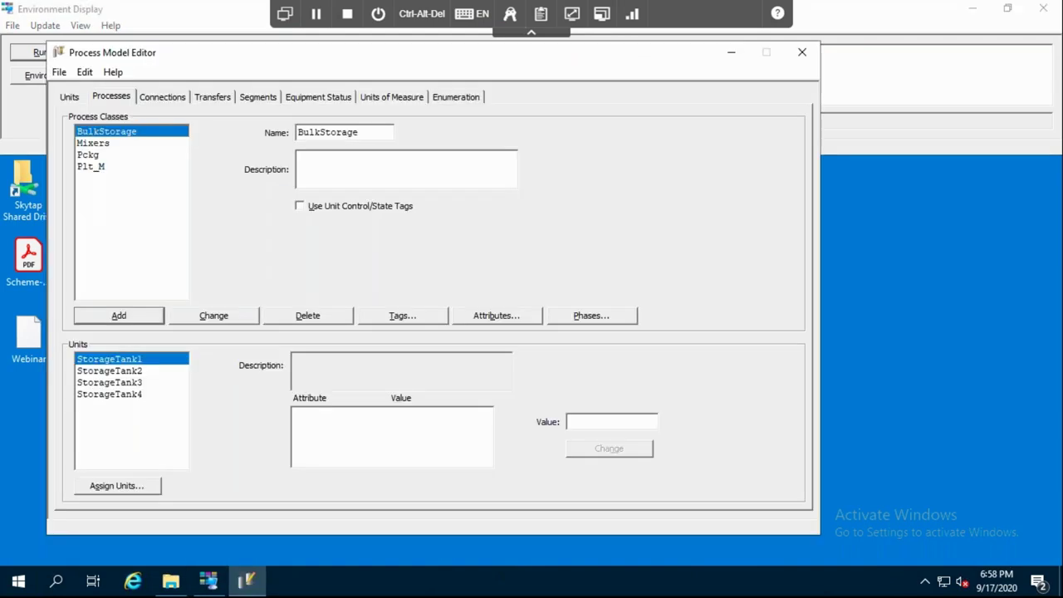
# Step: Examine the process model's units one by one: StorageTank1 to StorageTank4, Pellet_Mill, Mixer1, Packaging and OilSupply
pyautogui.click(71, 97)
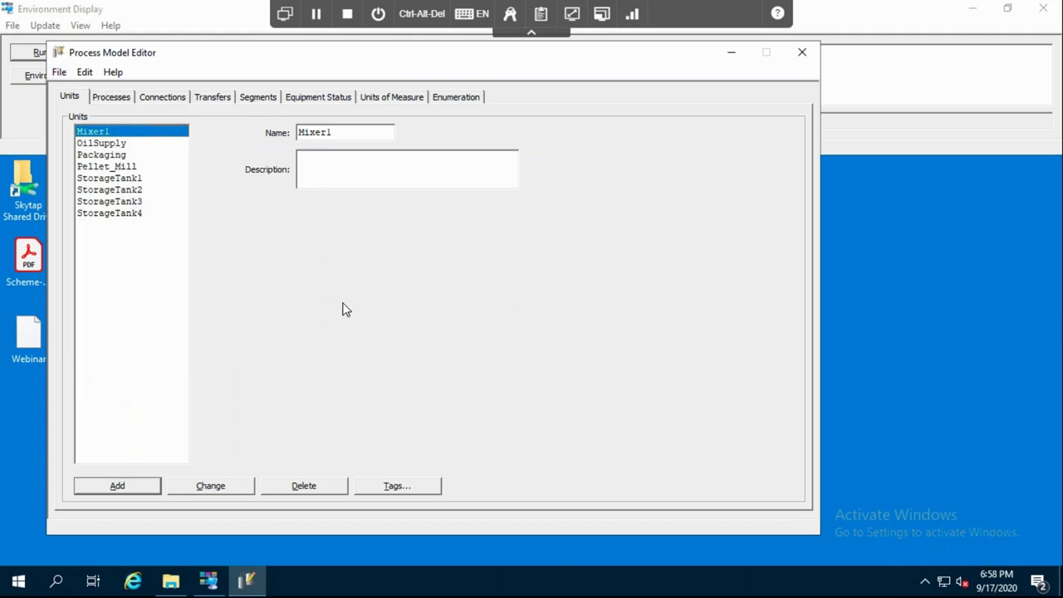
pyautogui.click(139, 178)
pyautogui.click(140, 190)
pyautogui.click(139, 202)
pyautogui.click(139, 213)
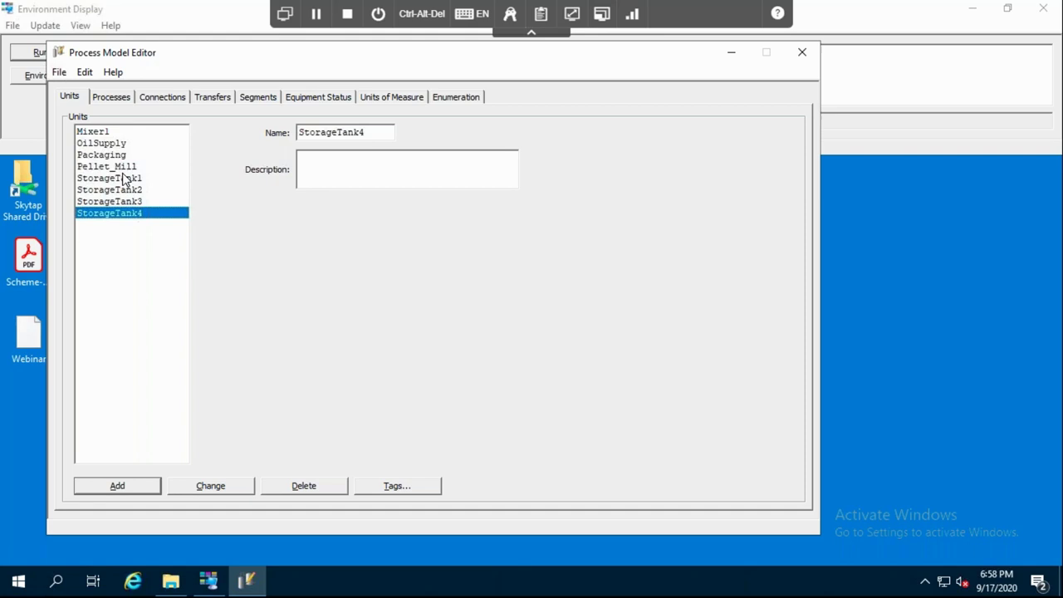
pyautogui.click(120, 167)
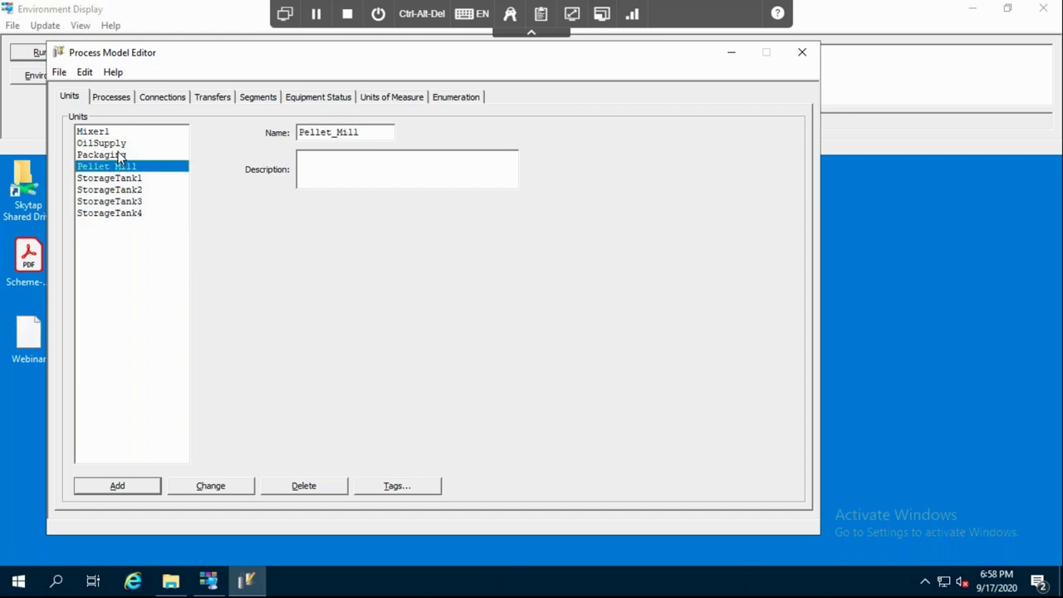
pyautogui.click(106, 133)
pyautogui.click(106, 156)
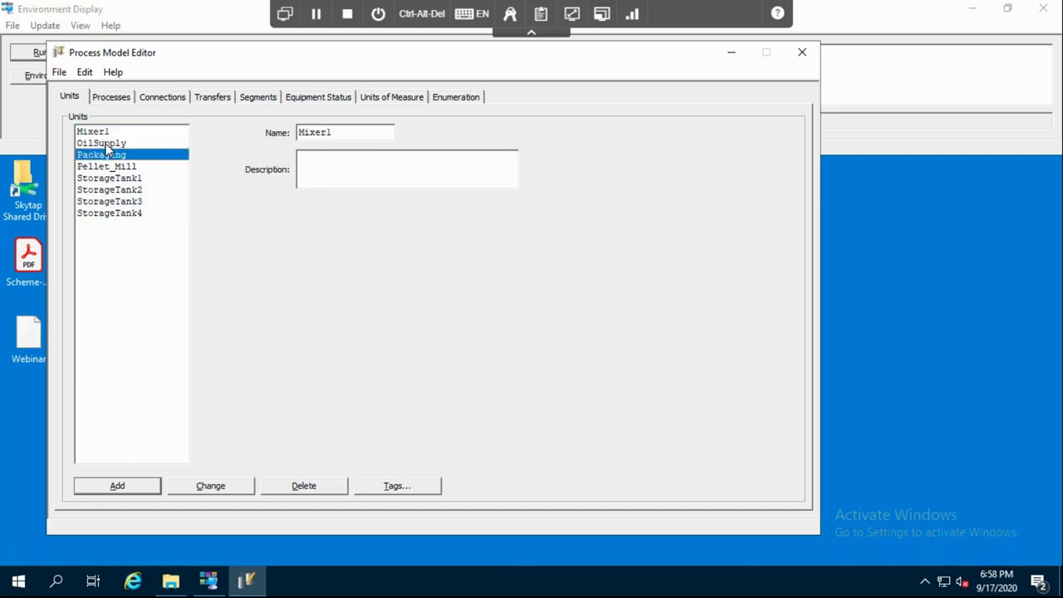
pyautogui.click(109, 144)
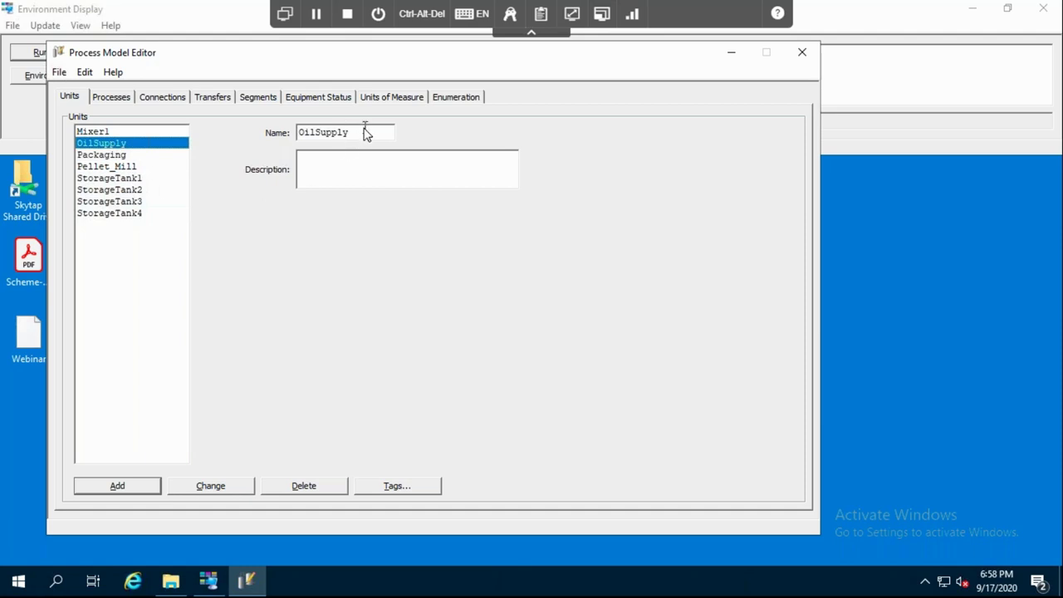
pyautogui.moveTo(367, 132); pyautogui.dragTo(292, 141)
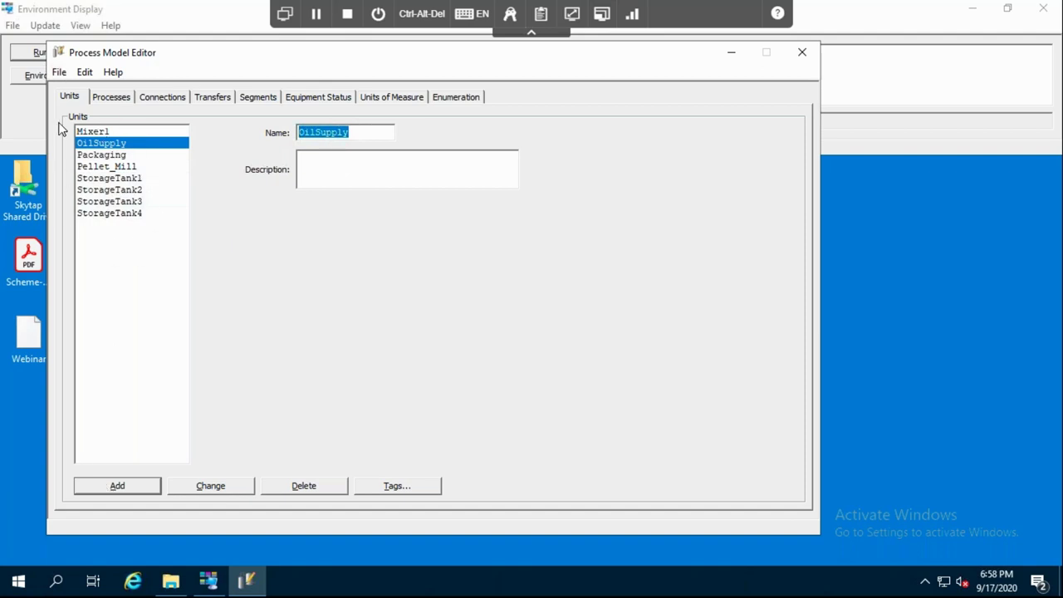
# Step: Examine the connections that link the four storage tanks to Mixer1
pyautogui.click(162, 98)
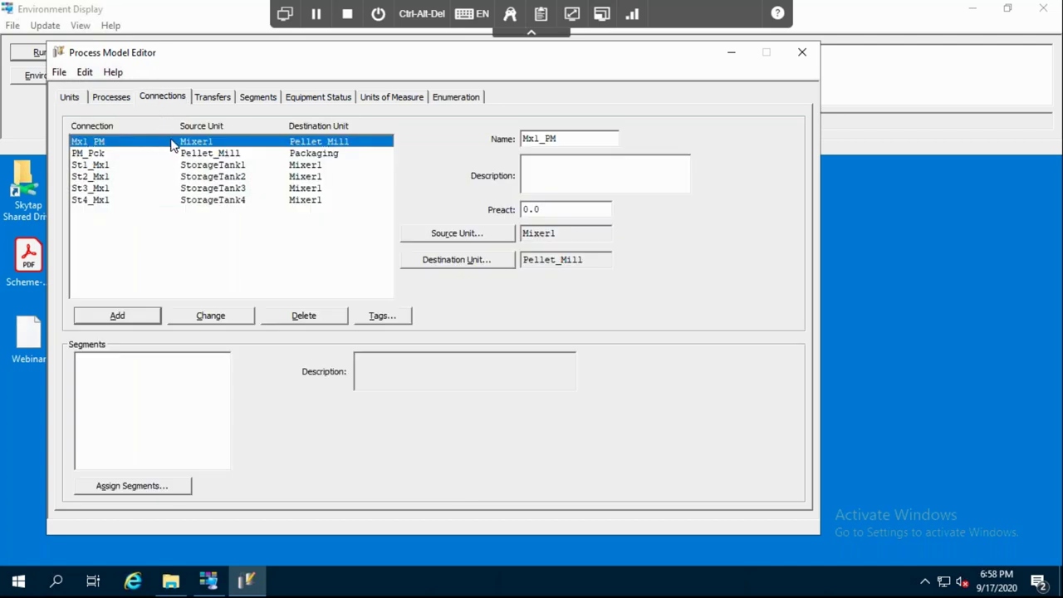
pyautogui.click(106, 202)
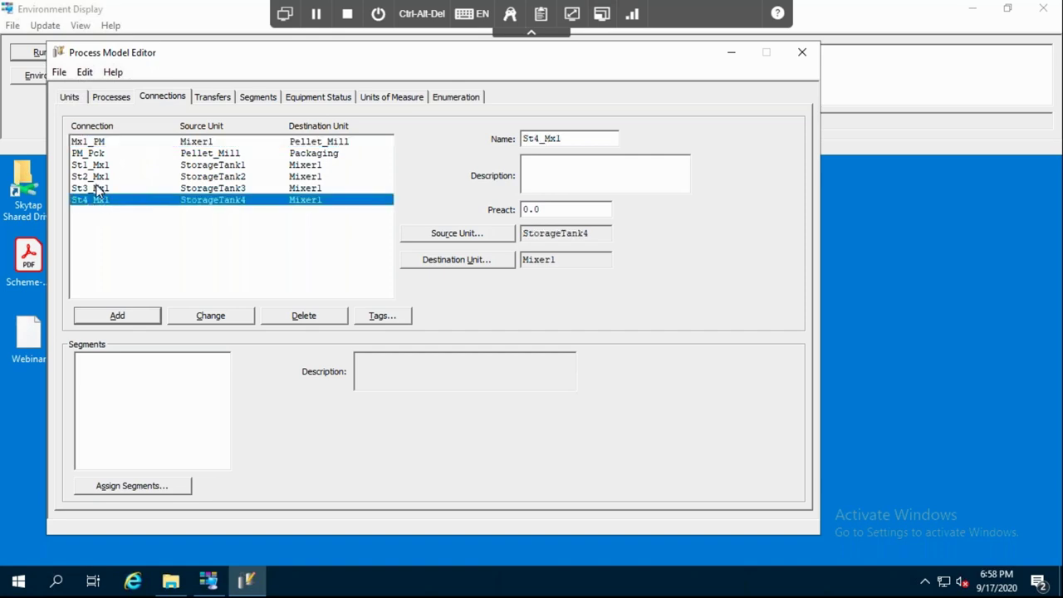
pyautogui.click(95, 187)
pyautogui.click(96, 176)
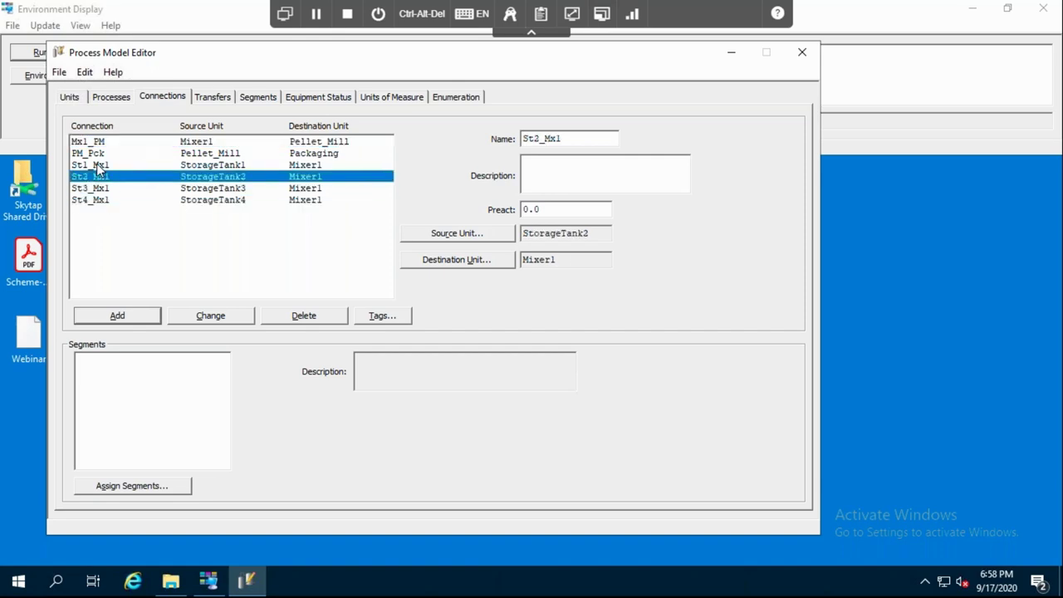
pyautogui.click(96, 165)
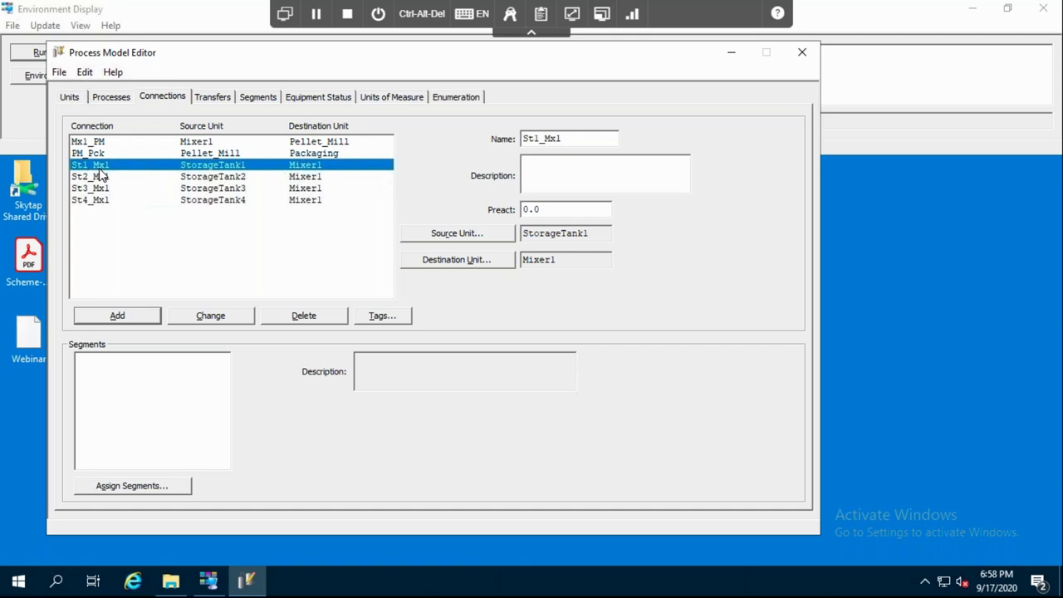
# Step: Inspect the source and destination unit choices for connection St1_Mx1, and review the PM_Pck and Mx1_PM connections
pyautogui.click(486, 237)
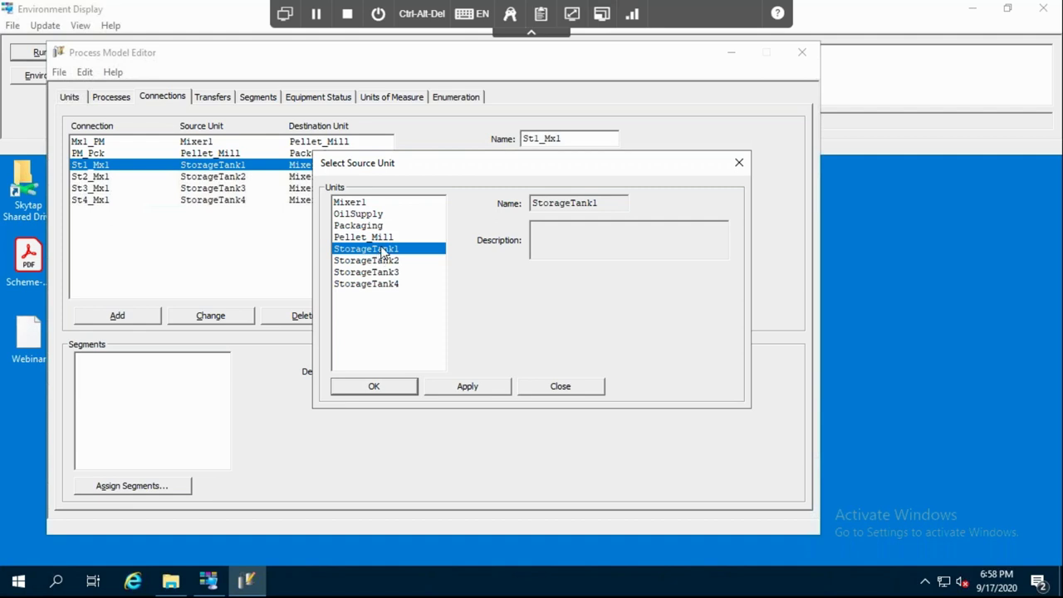
pyautogui.click(561, 388)
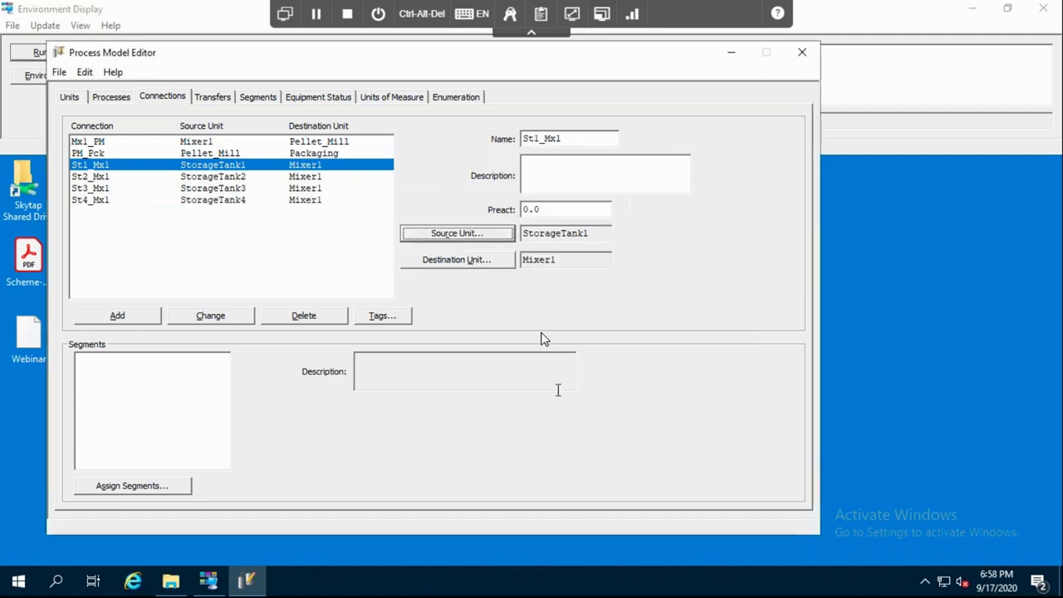
pyautogui.click(479, 262)
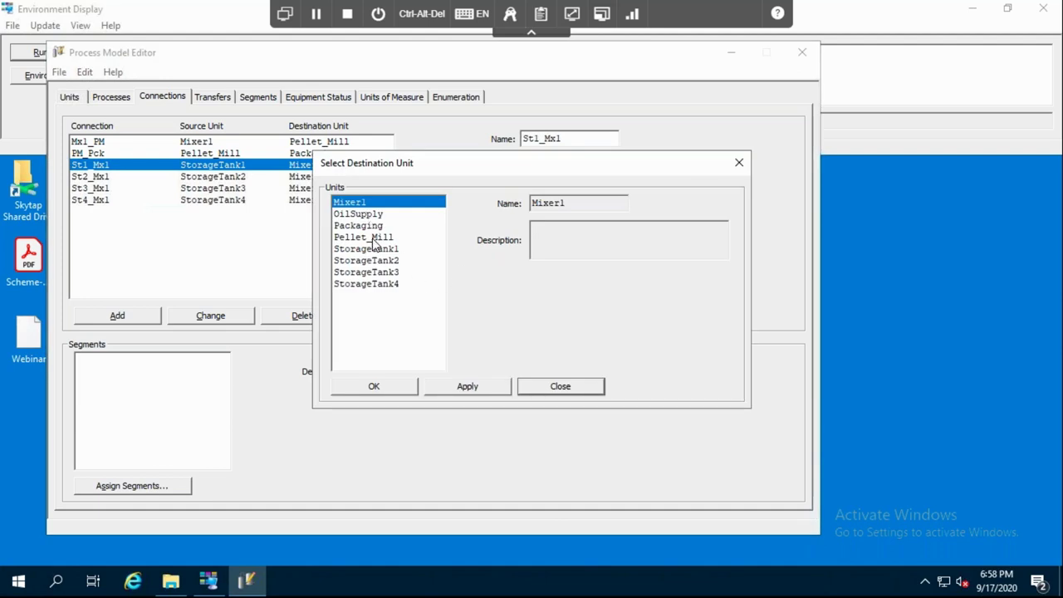
pyautogui.click(557, 392)
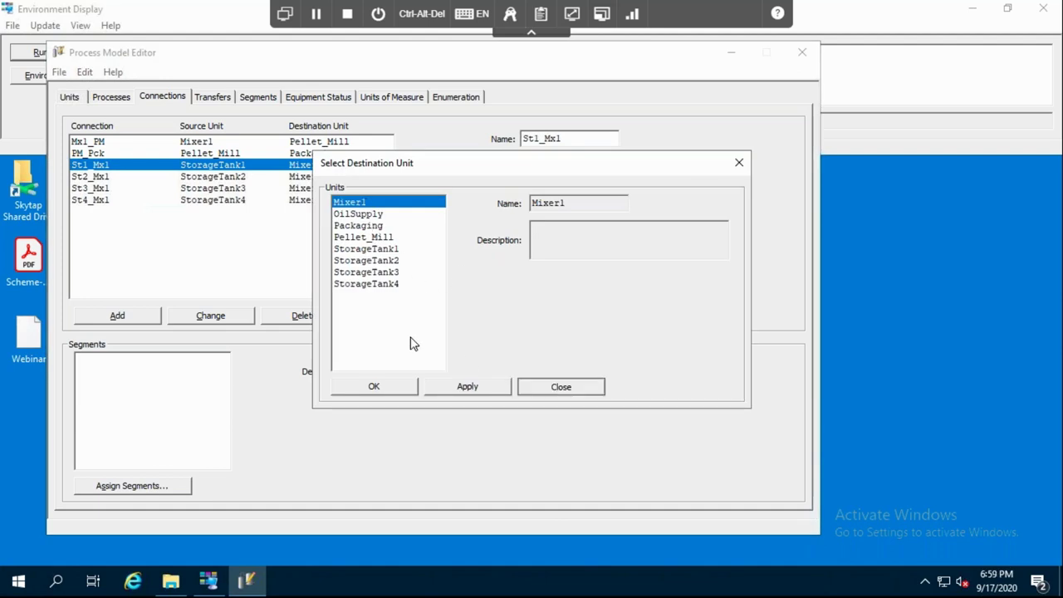
pyautogui.click(82, 154)
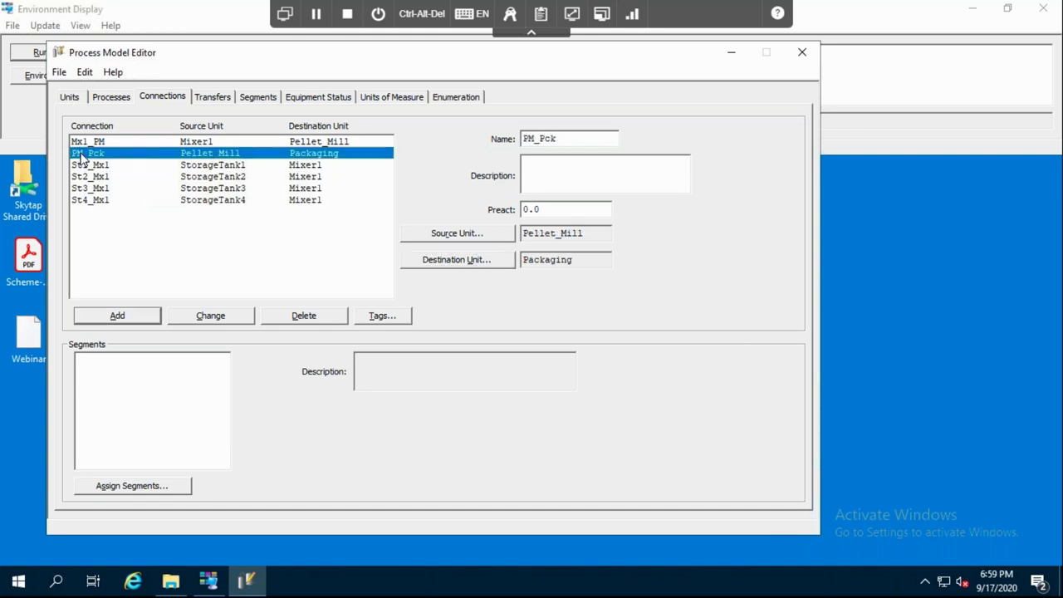
pyautogui.click(90, 143)
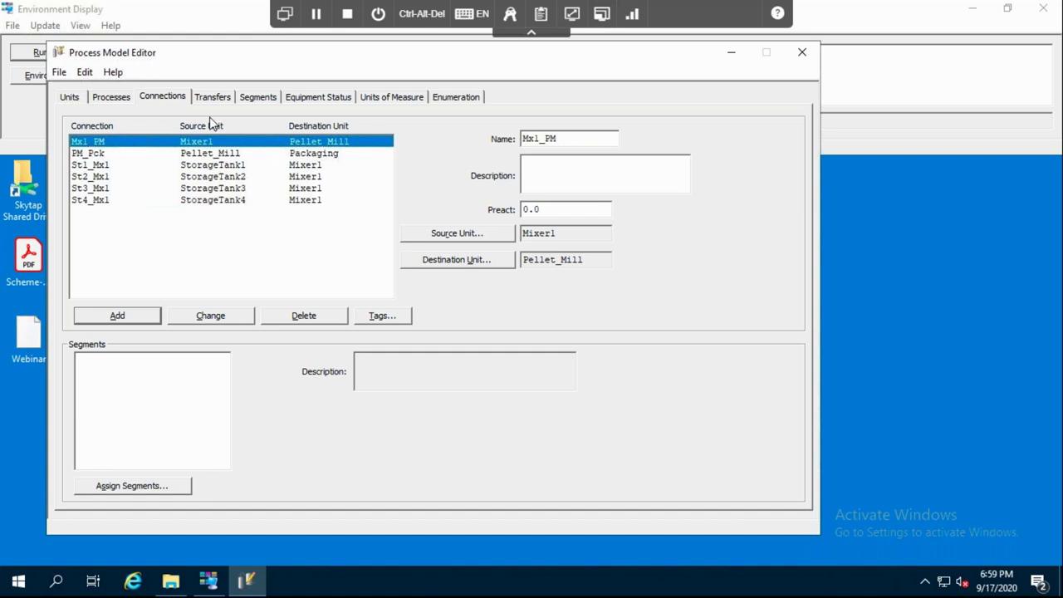
# Step: Inspect the BulkStorage process class and the units assigned to it, leaving the assignment unmodified
pyautogui.click(110, 99)
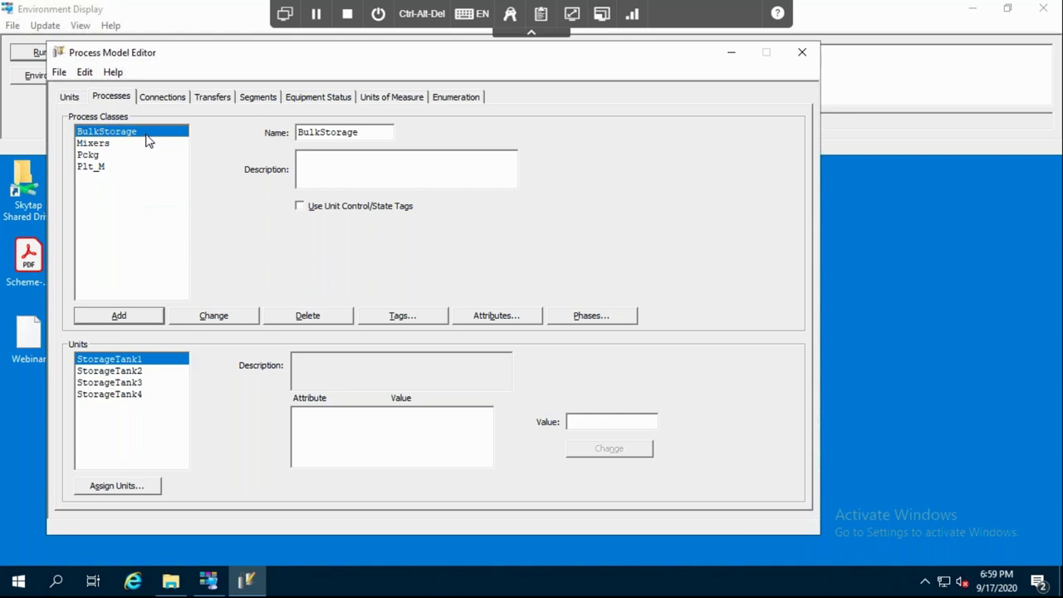
pyautogui.click(361, 134)
pyautogui.moveTo(372, 135); pyautogui.dragTo(287, 135)
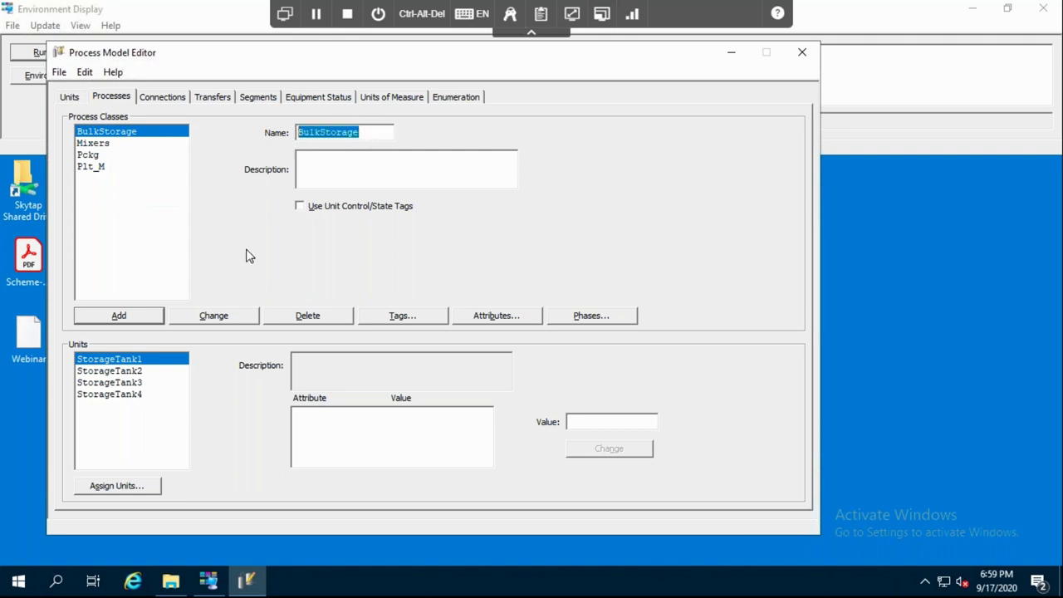
pyautogui.click(117, 486)
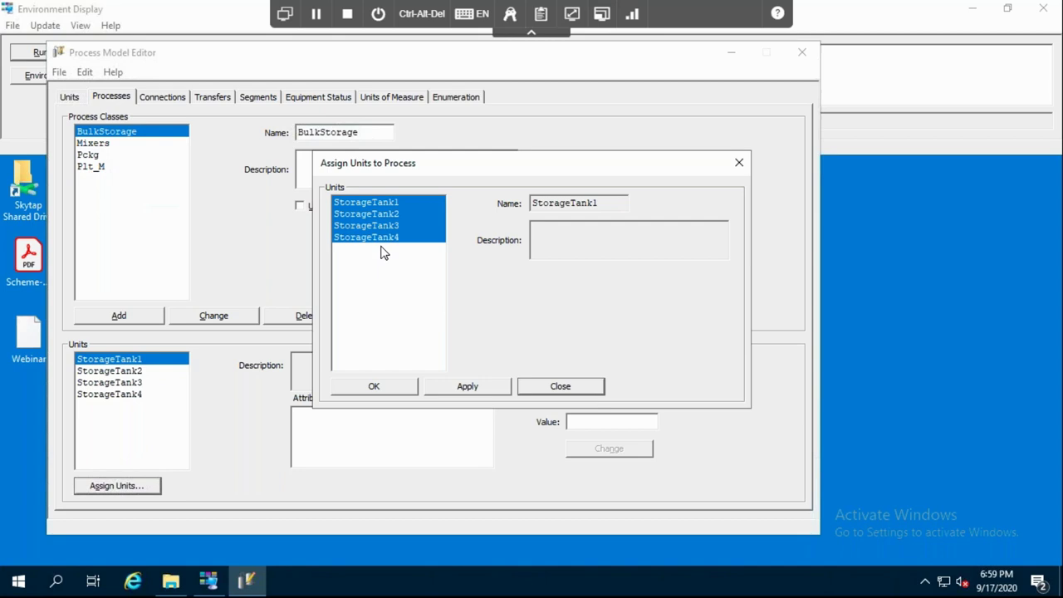
pyautogui.click(561, 387)
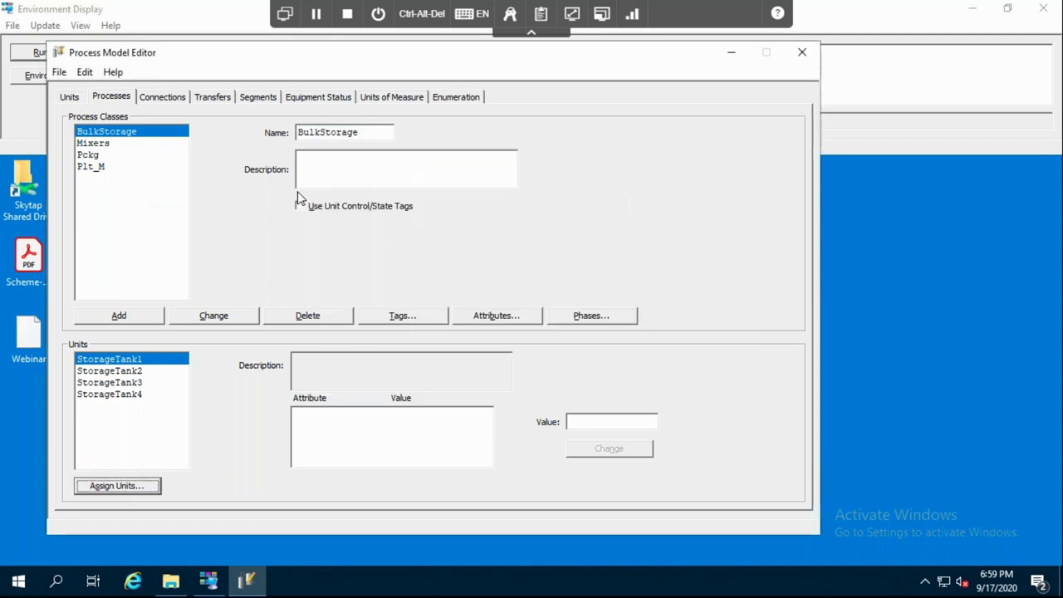
# Step: Review the units assigned to the Mixers, Pckg and Plt_M process classes
pyautogui.click(119, 146)
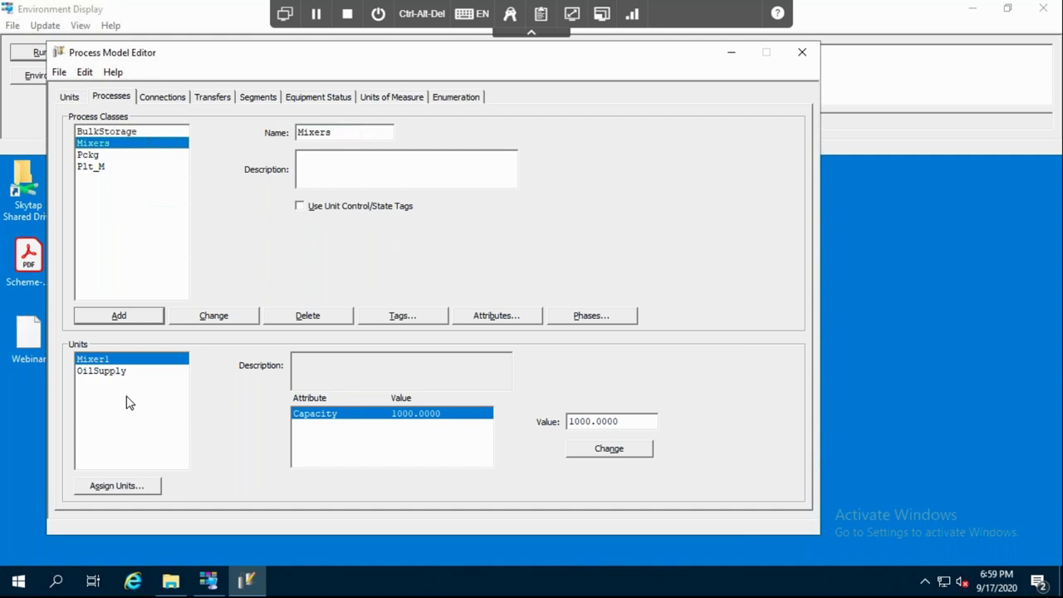
pyautogui.click(110, 156)
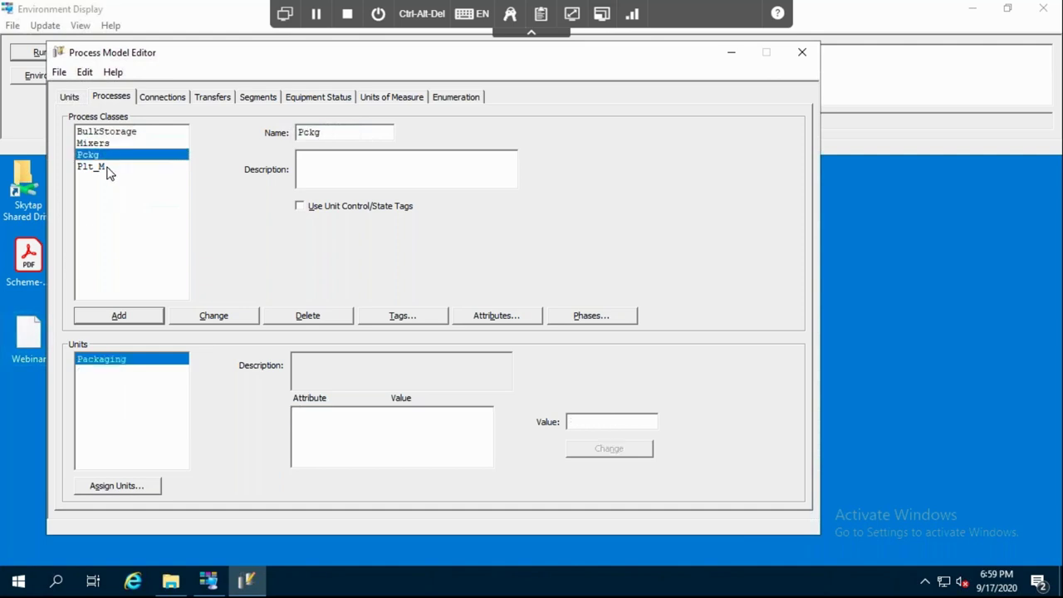
pyautogui.click(107, 167)
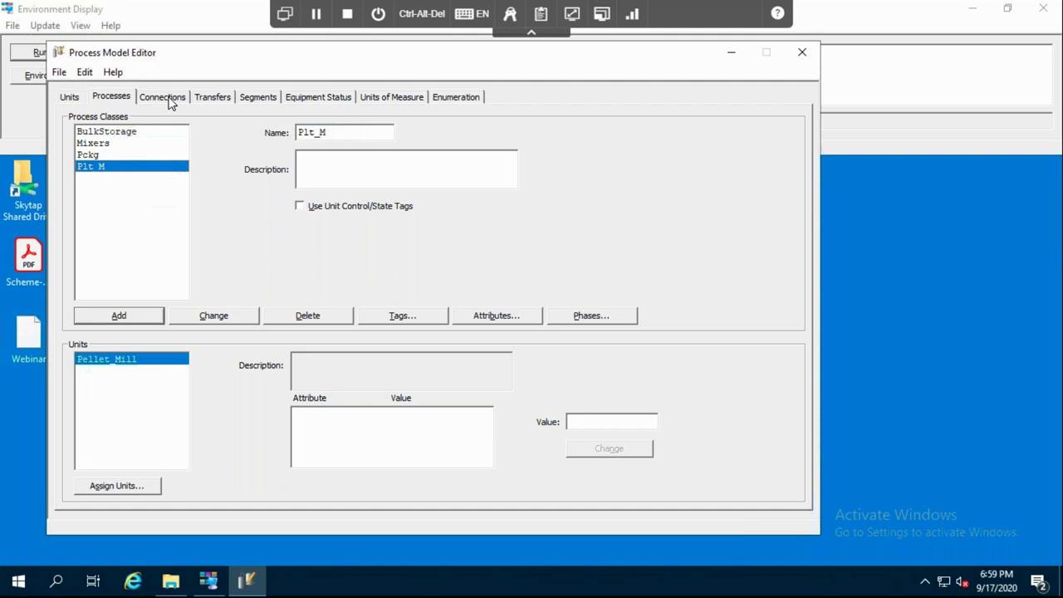
# Step: Add an equipment status named Dirty, marked as available but not as default
pyautogui.click(313, 98)
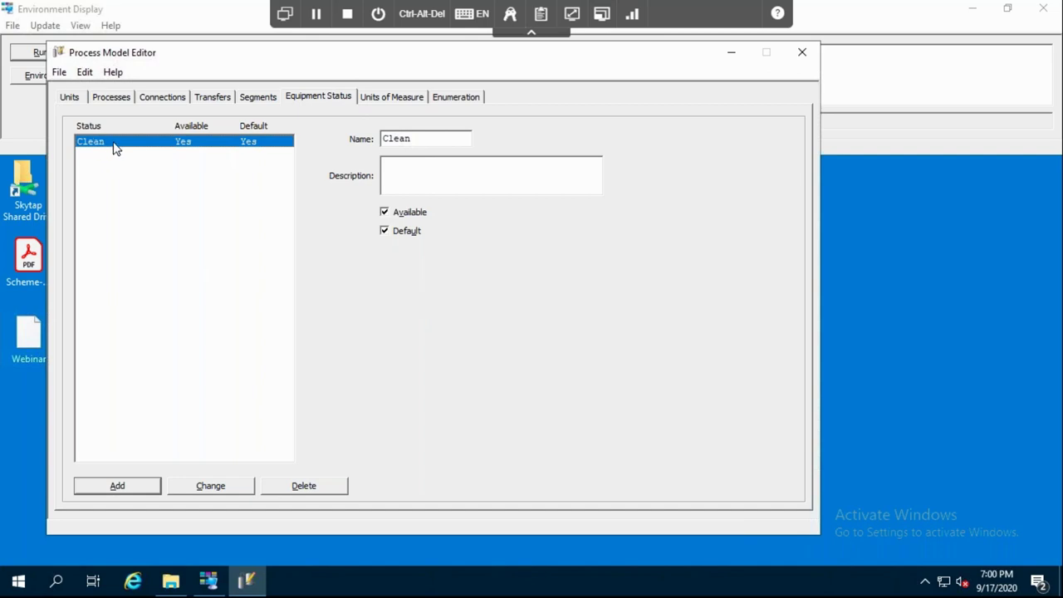
pyautogui.doubleClick(406, 139)
pyautogui.write('Dirty')
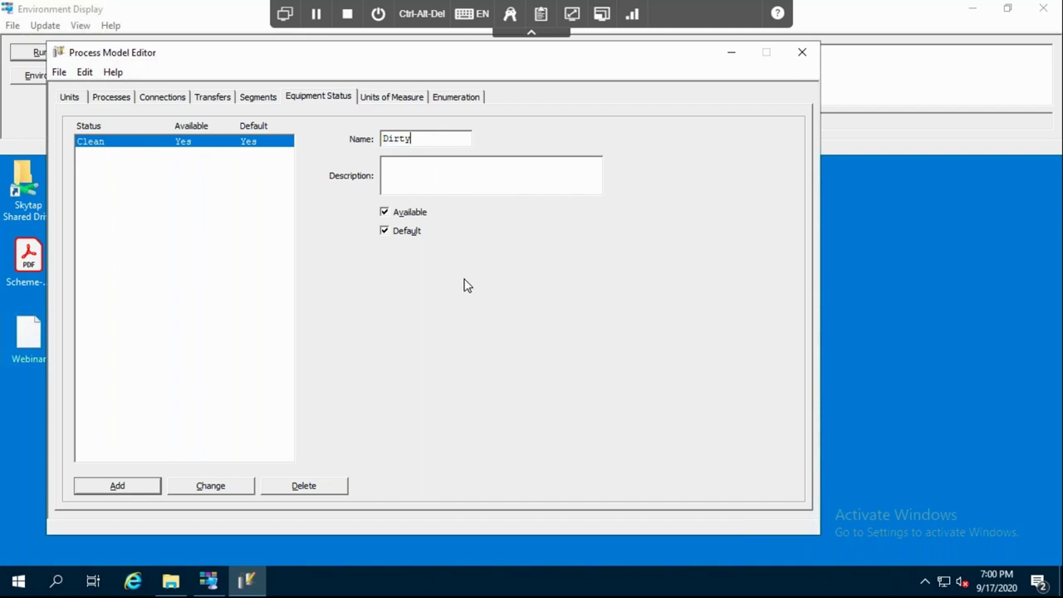
pyautogui.click(388, 229)
pyautogui.click(387, 230)
pyautogui.click(138, 490)
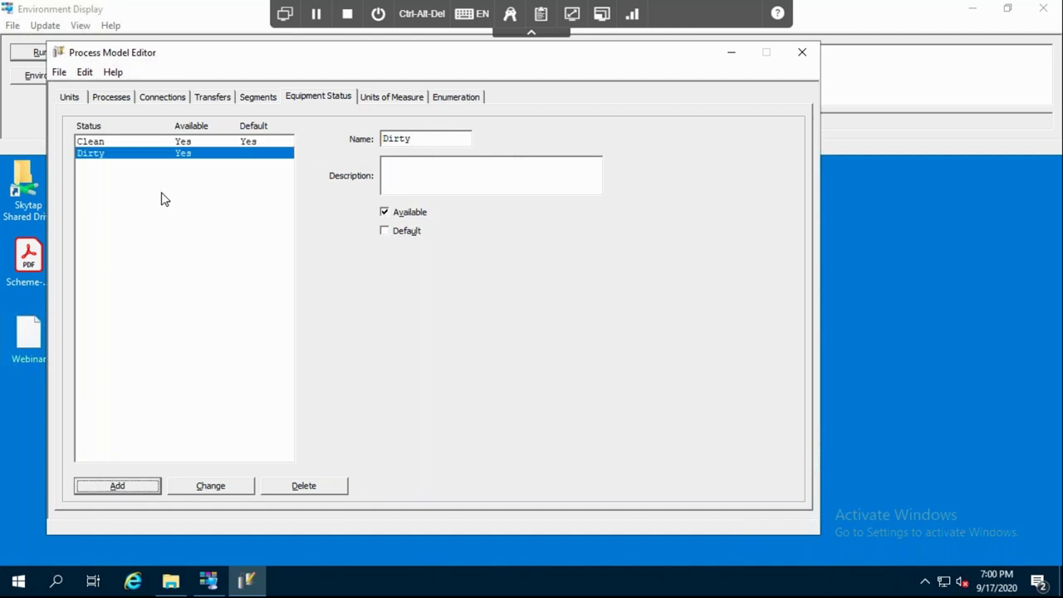
# Step: Review the DegC, Minutes and Percent units of measure and the AirVentValve enumeration set
pyautogui.click(402, 98)
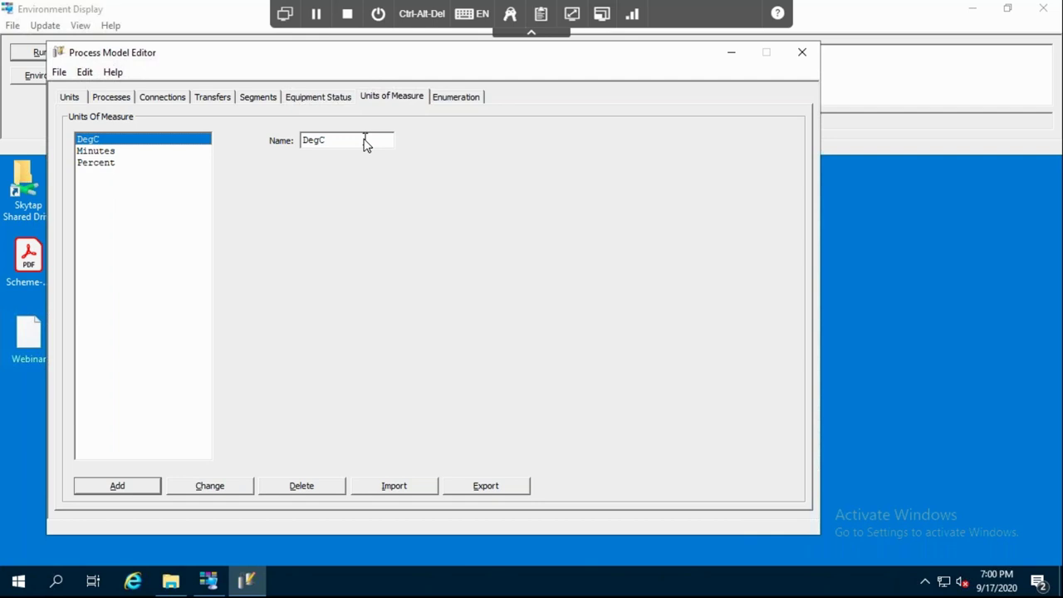
pyautogui.click(114, 152)
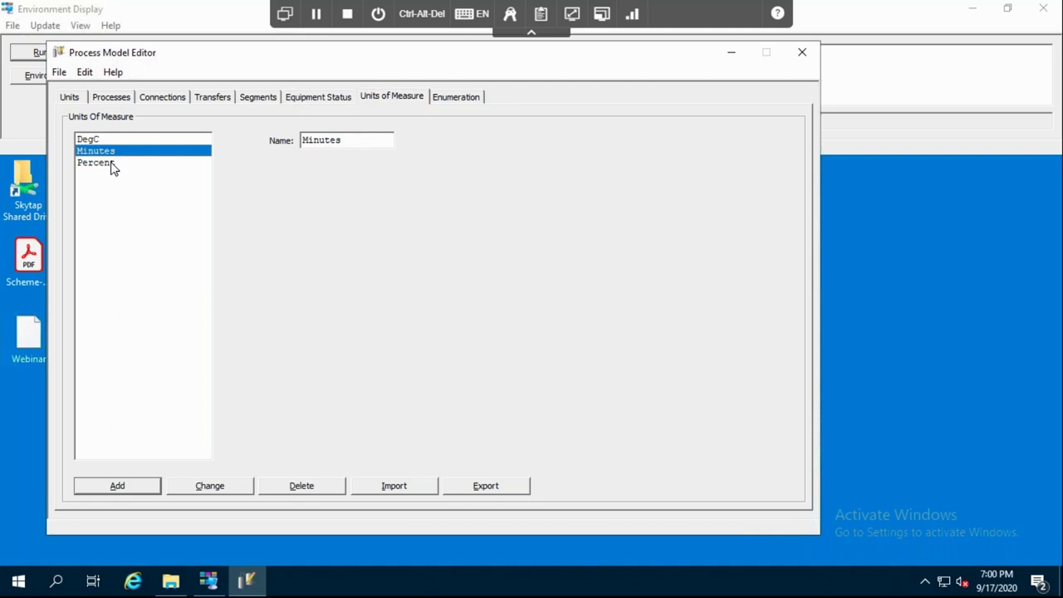
pyautogui.click(114, 165)
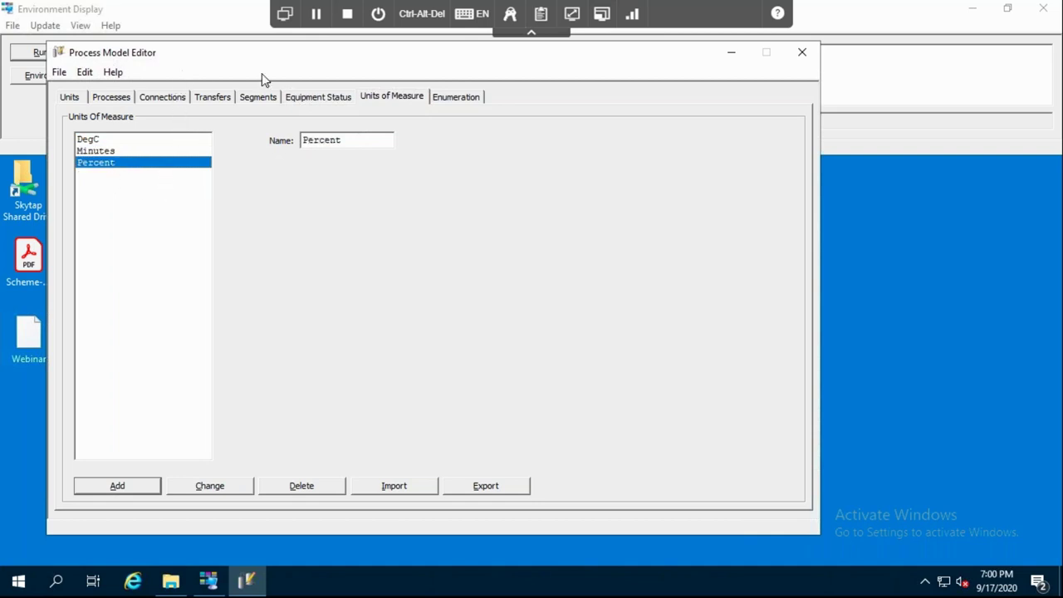
pyautogui.click(462, 99)
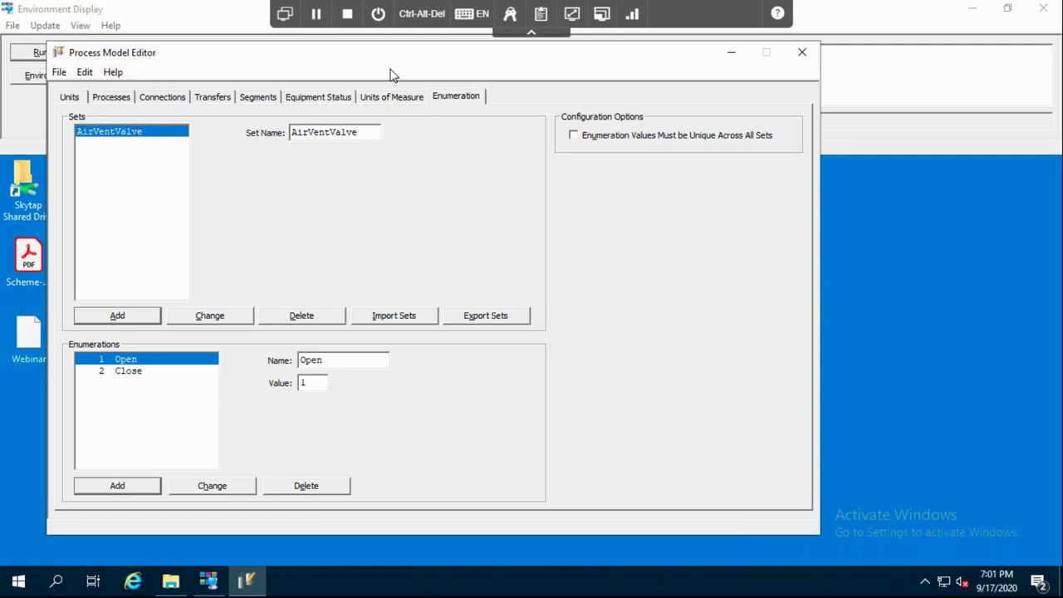
# Step: Inspect the Capacity attribute of the Mixers process class and its value for unit Mixer1, leaving both unmodified
pyautogui.click(109, 102)
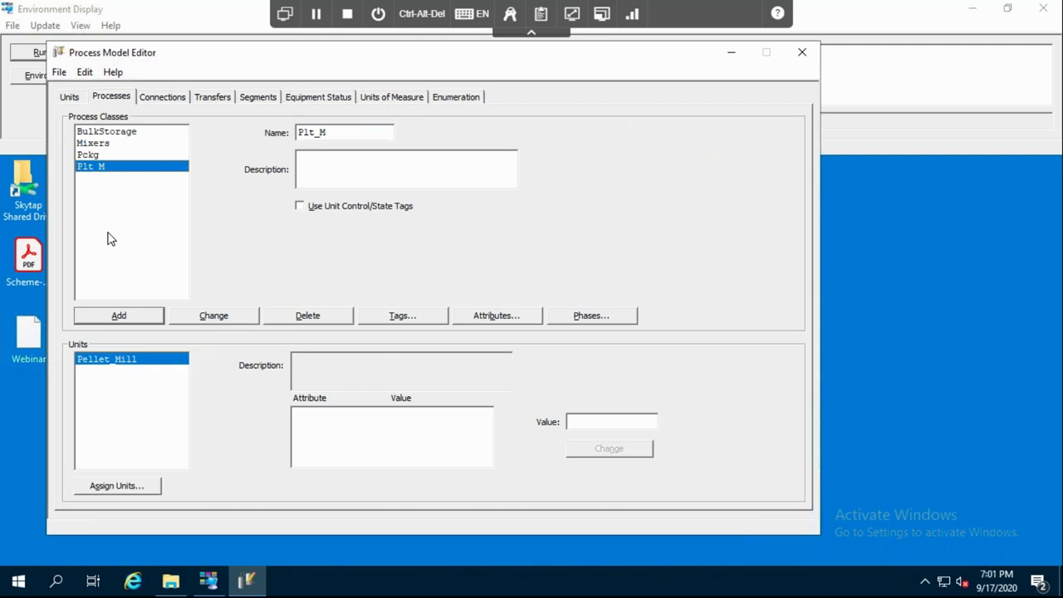
pyautogui.click(136, 145)
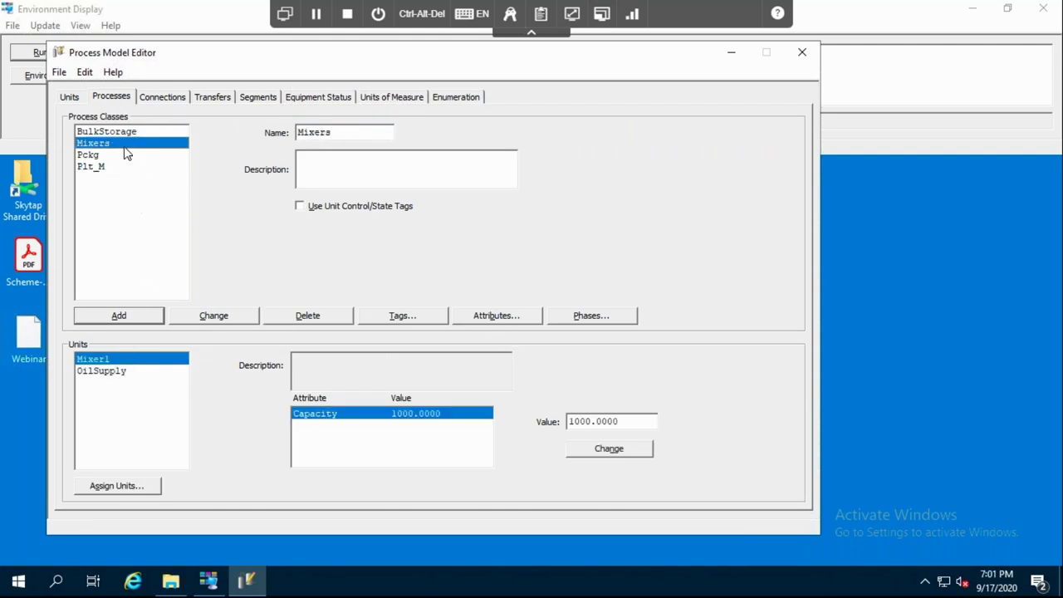
pyautogui.click(516, 324)
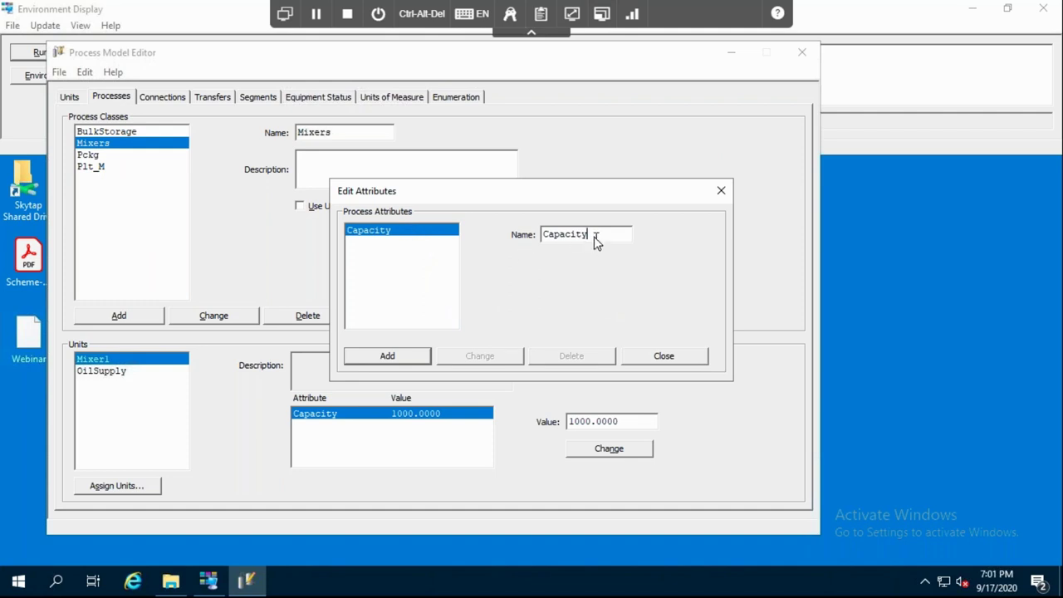
pyautogui.moveTo(595, 236); pyautogui.dragTo(540, 233)
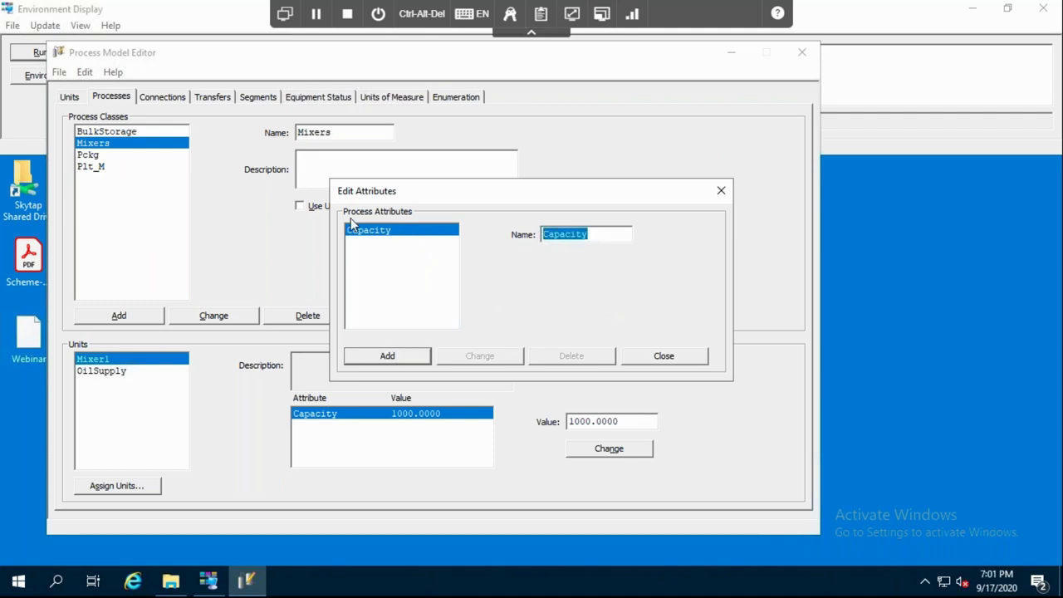
pyautogui.click(677, 359)
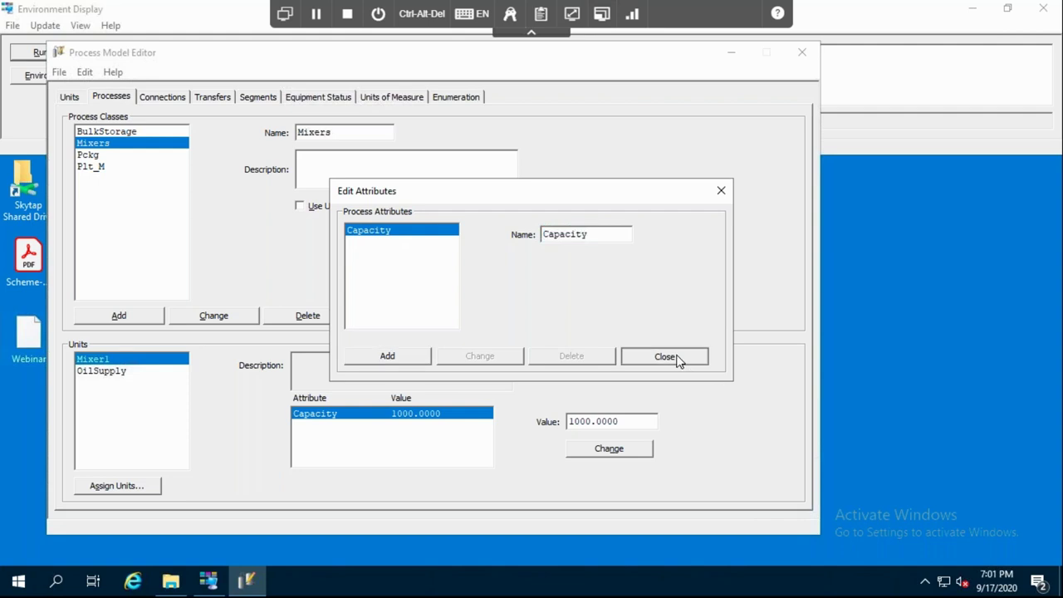
pyautogui.moveTo(634, 424); pyautogui.dragTo(562, 415)
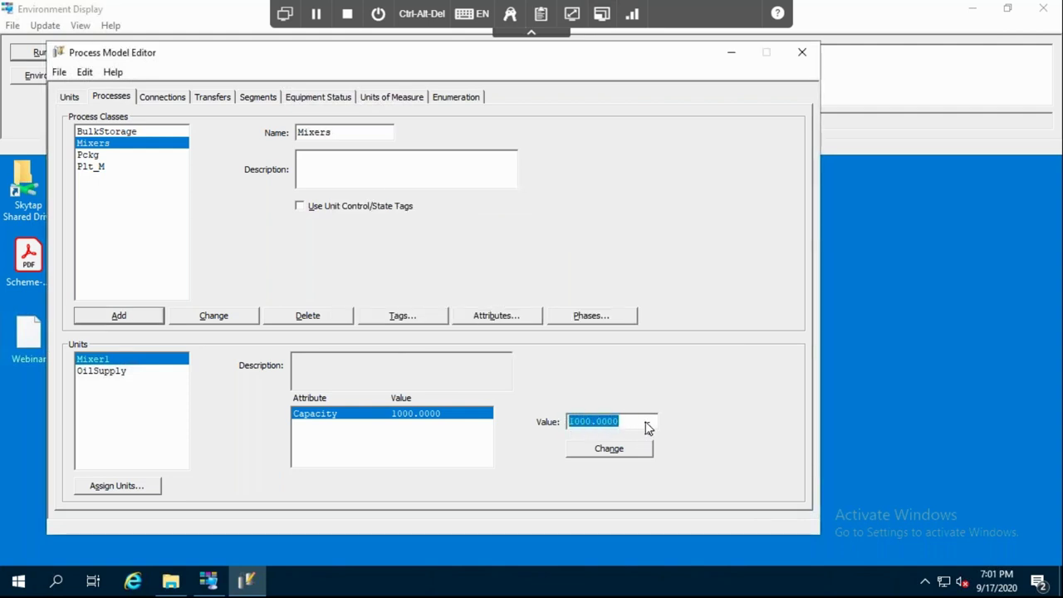
pyautogui.click(629, 428)
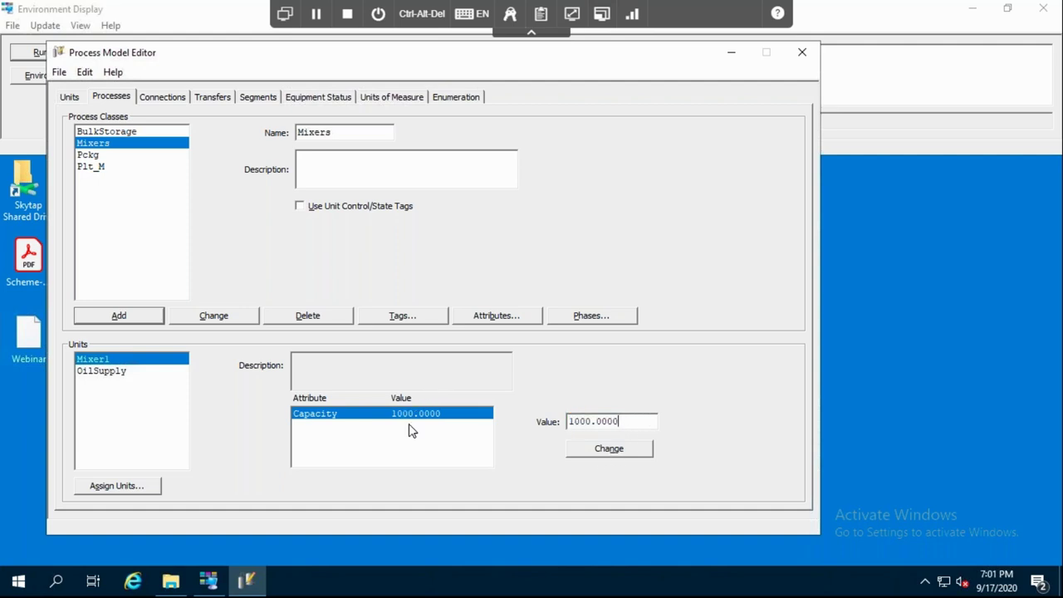
# Step: Review the Cool, Heat and Press phases defined for the Plt_M process class
pyautogui.click(113, 167)
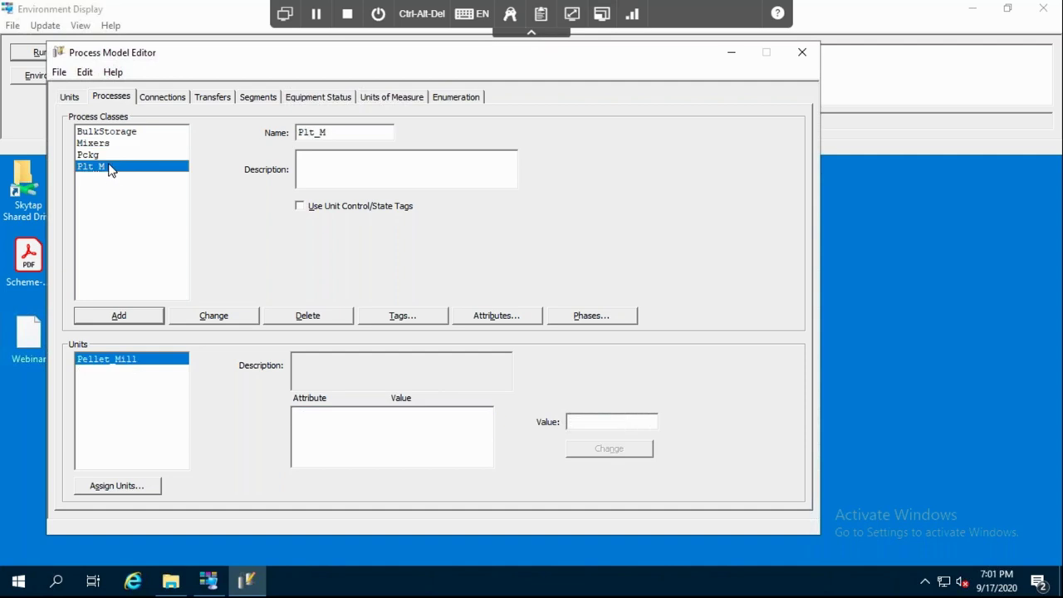
pyautogui.click(591, 317)
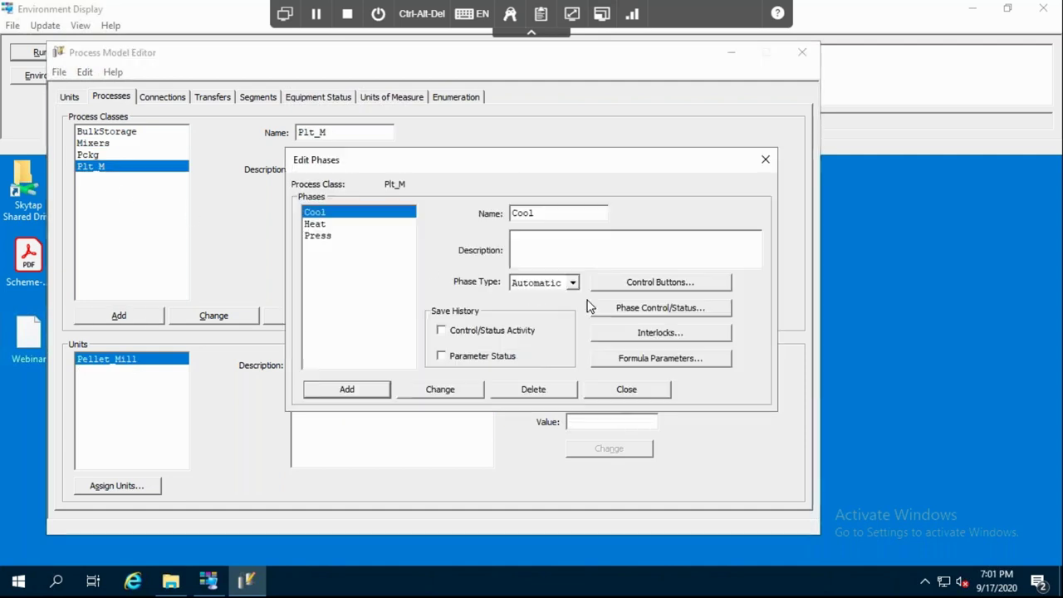
pyautogui.click(331, 227)
pyautogui.click(332, 235)
pyautogui.click(335, 213)
pyautogui.click(340, 236)
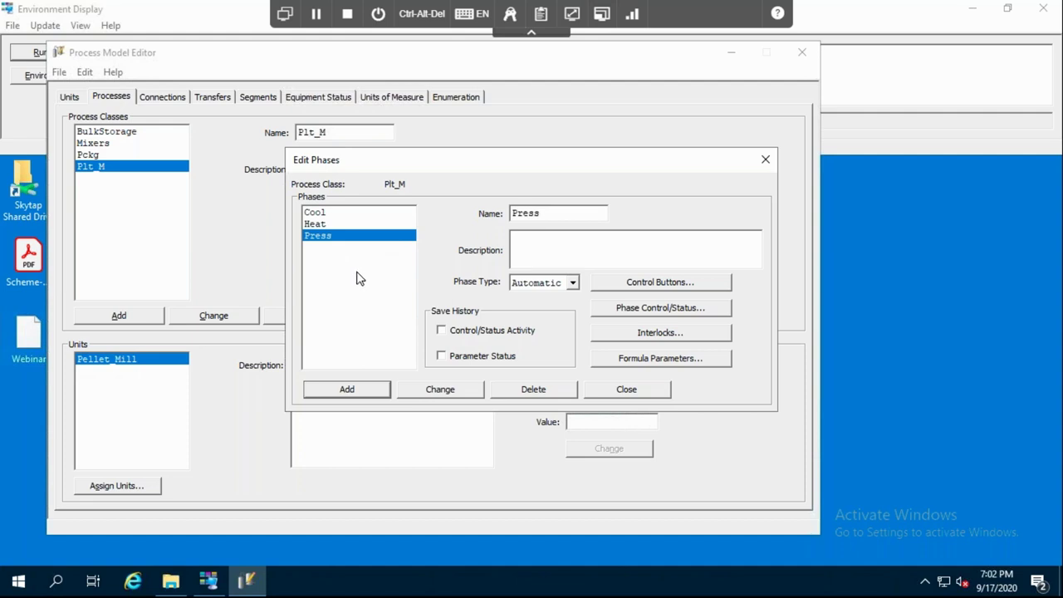
# Step: Inspect the control and status tag assignments of Plt_M's Cool phase, and look over the Heat and Press phases again
pyautogui.click(334, 213)
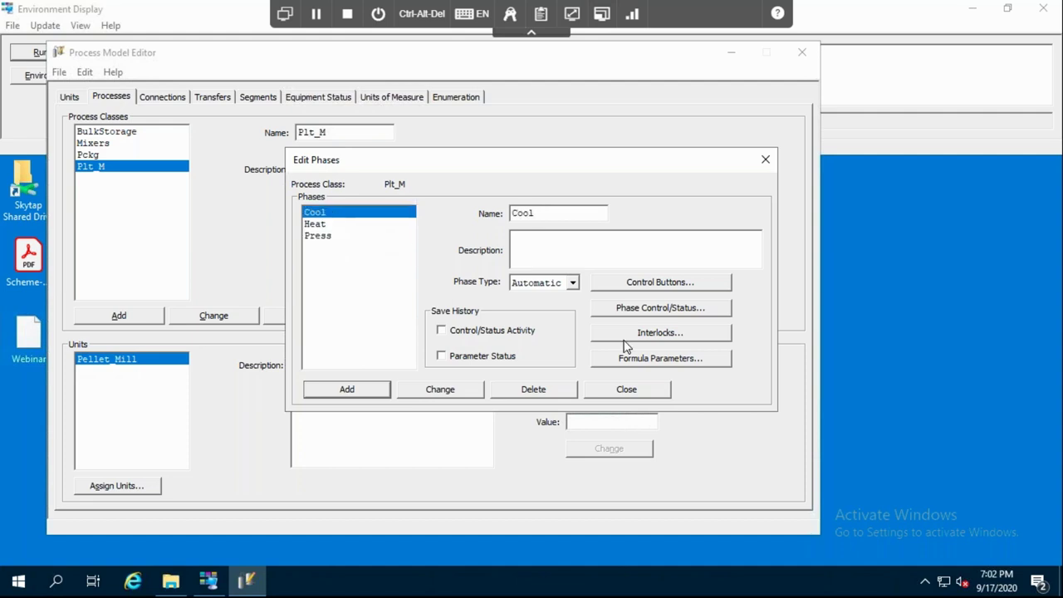
pyautogui.click(653, 309)
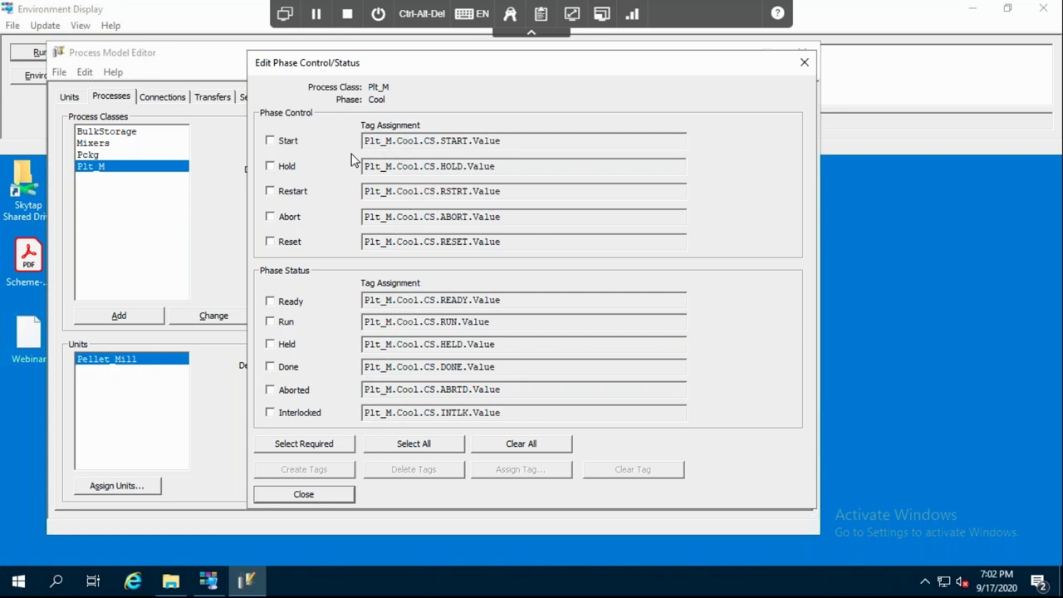
pyautogui.click(317, 495)
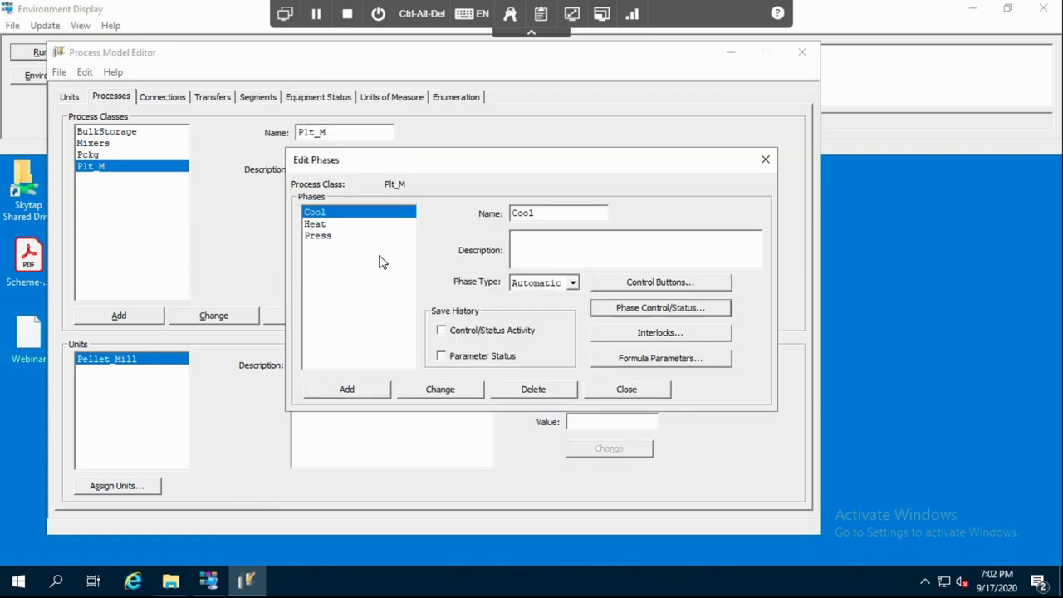
pyautogui.click(325, 226)
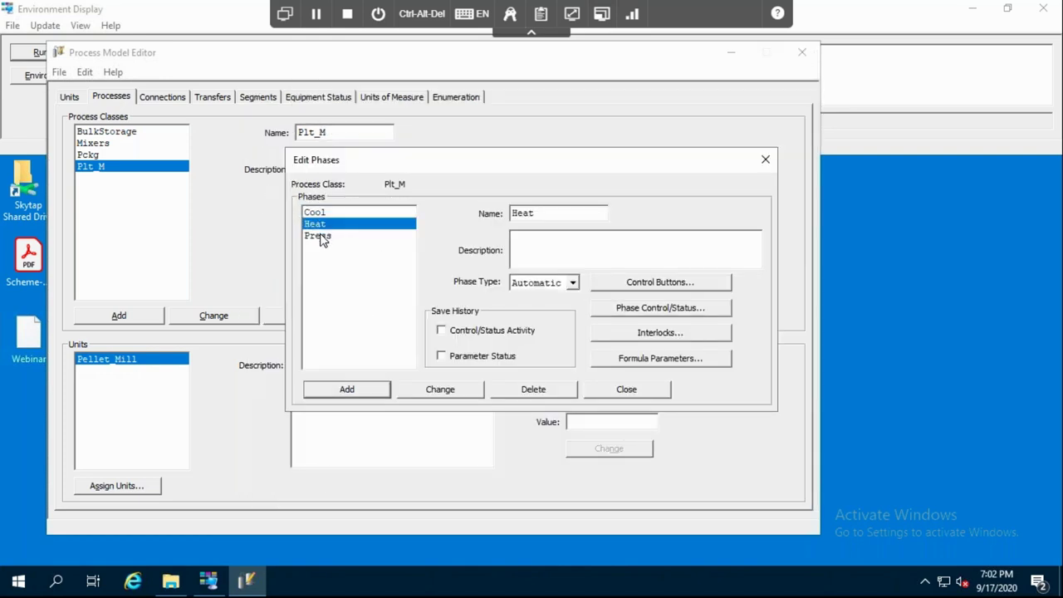
pyautogui.click(321, 238)
# Step: Examine the Vent and Temperature formula parameters of Plt_M's Cool phase, including Temperature's default target, deviations and limits
pyautogui.click(321, 214)
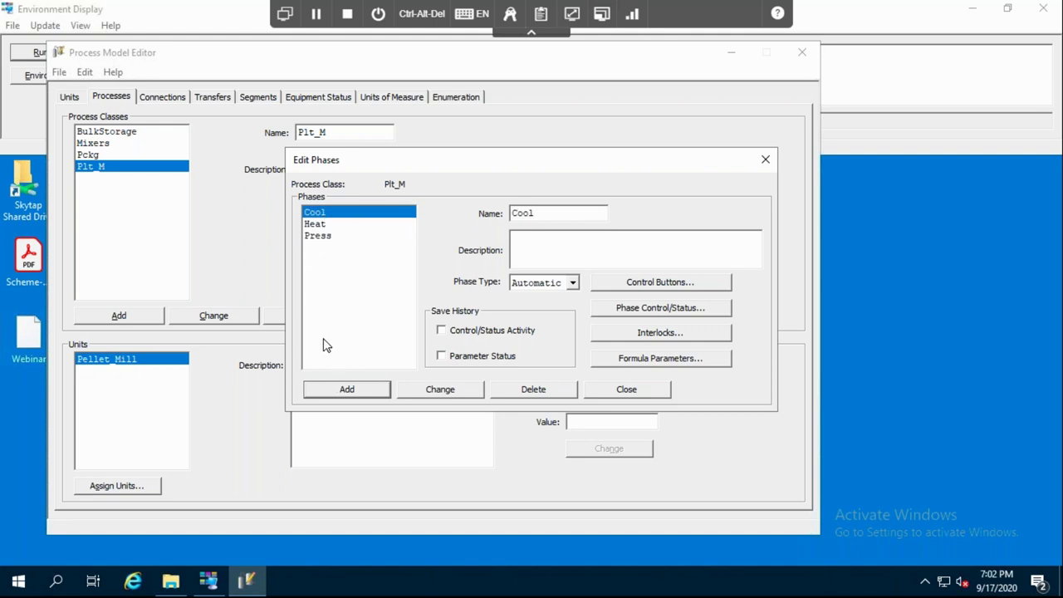
pyautogui.click(641, 363)
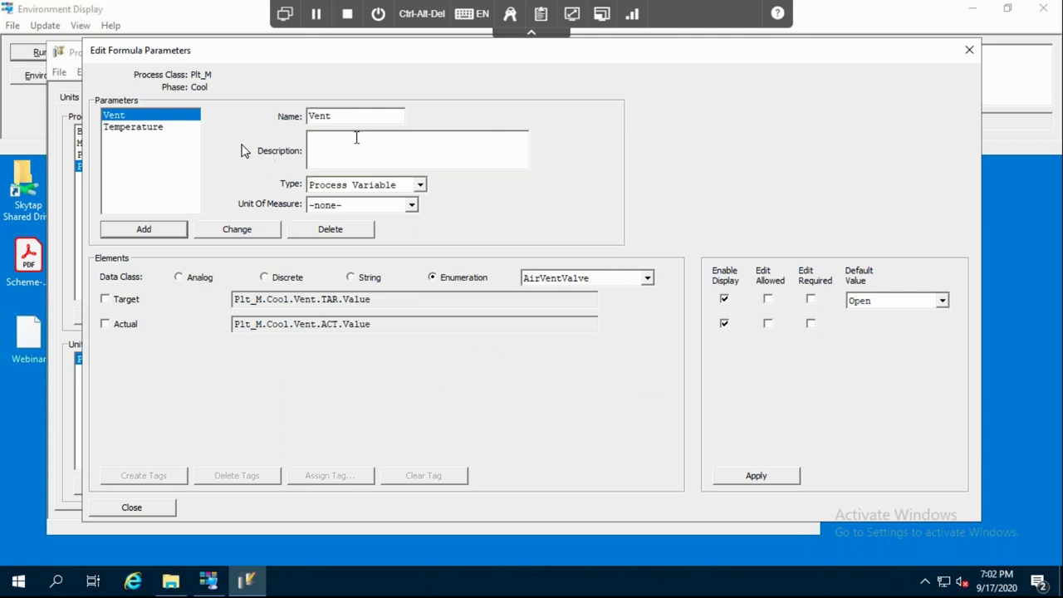
pyautogui.click(152, 130)
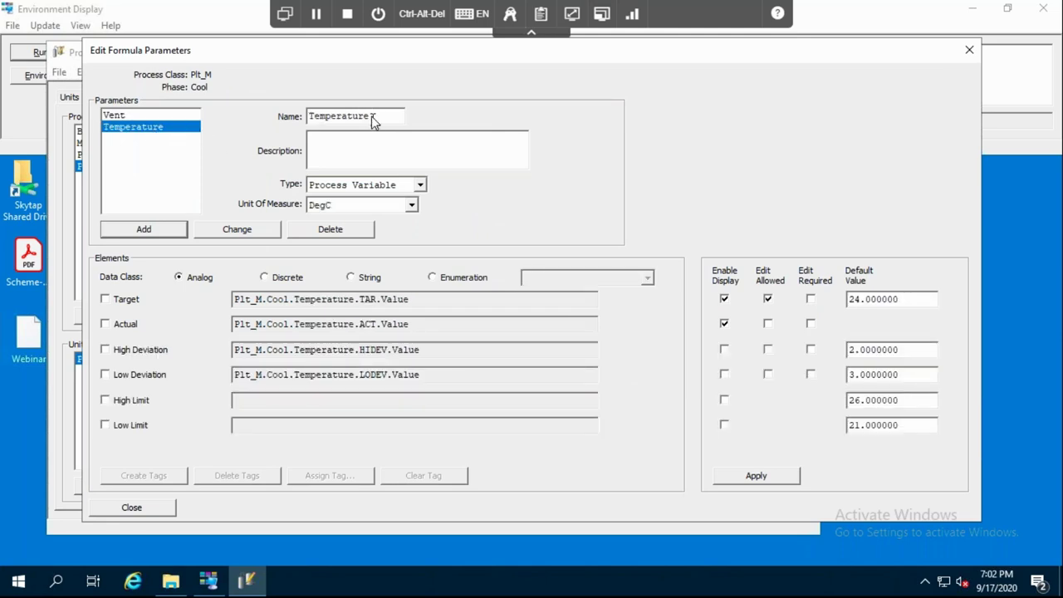
pyautogui.moveTo(370, 118); pyautogui.dragTo(292, 126)
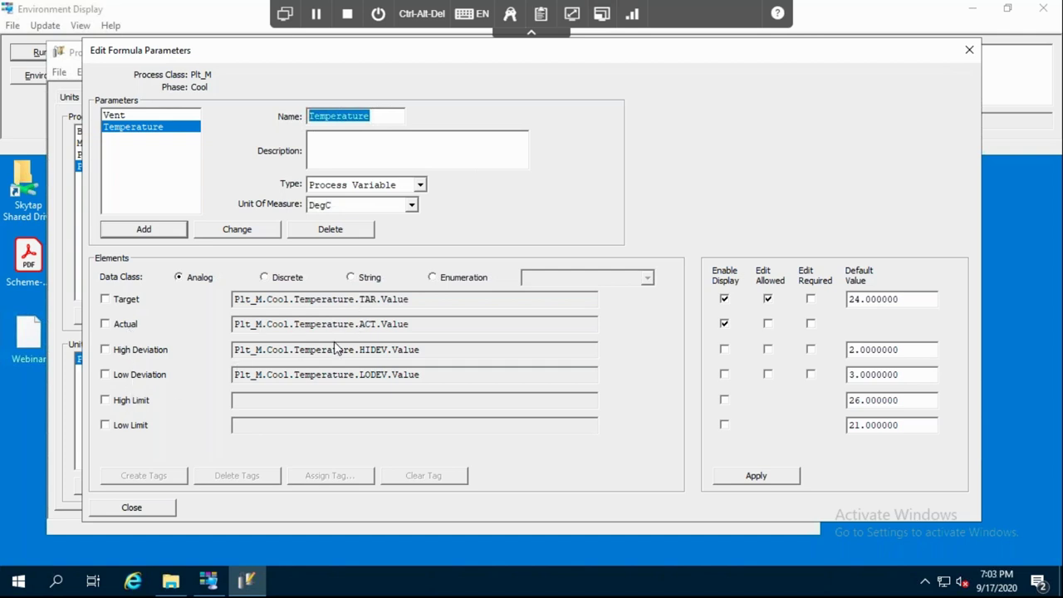
pyautogui.doubleClick(912, 300)
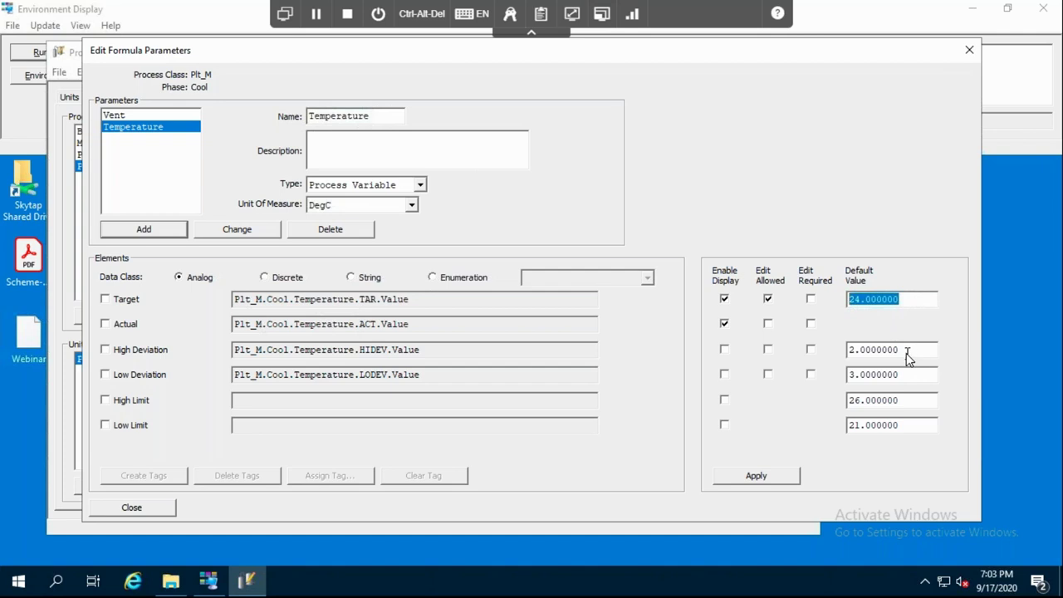
pyautogui.moveTo(911, 355); pyautogui.dragTo(851, 352)
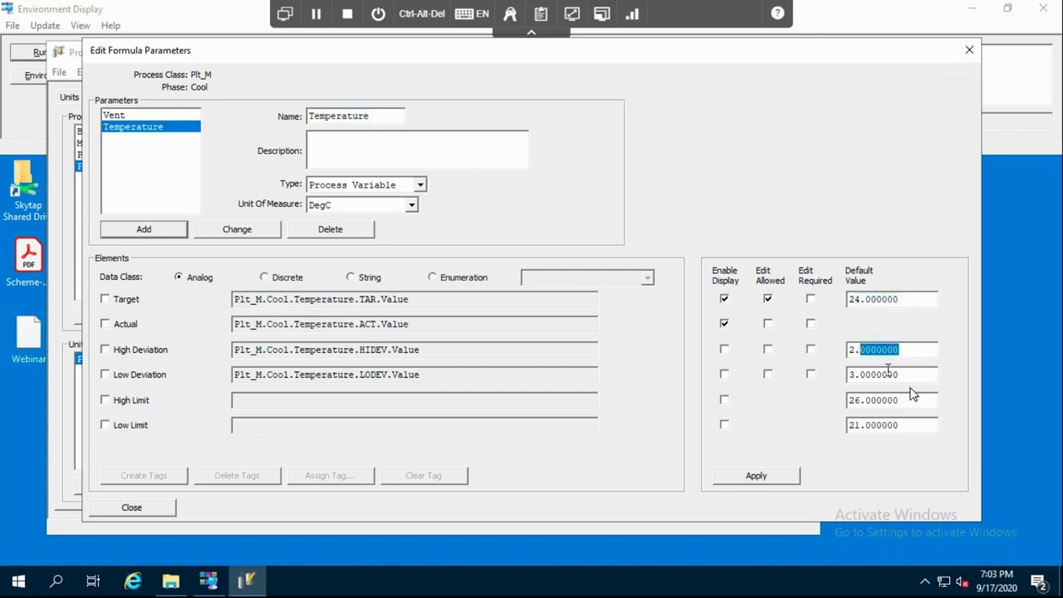
pyautogui.moveTo(905, 374); pyautogui.dragTo(841, 378)
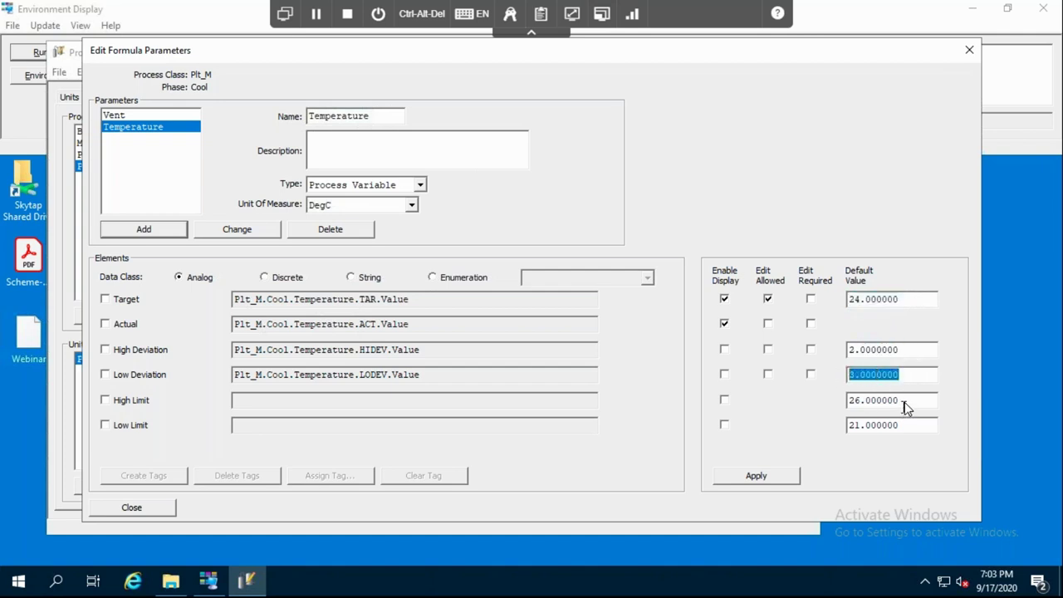
pyautogui.moveTo(903, 400); pyautogui.dragTo(859, 401)
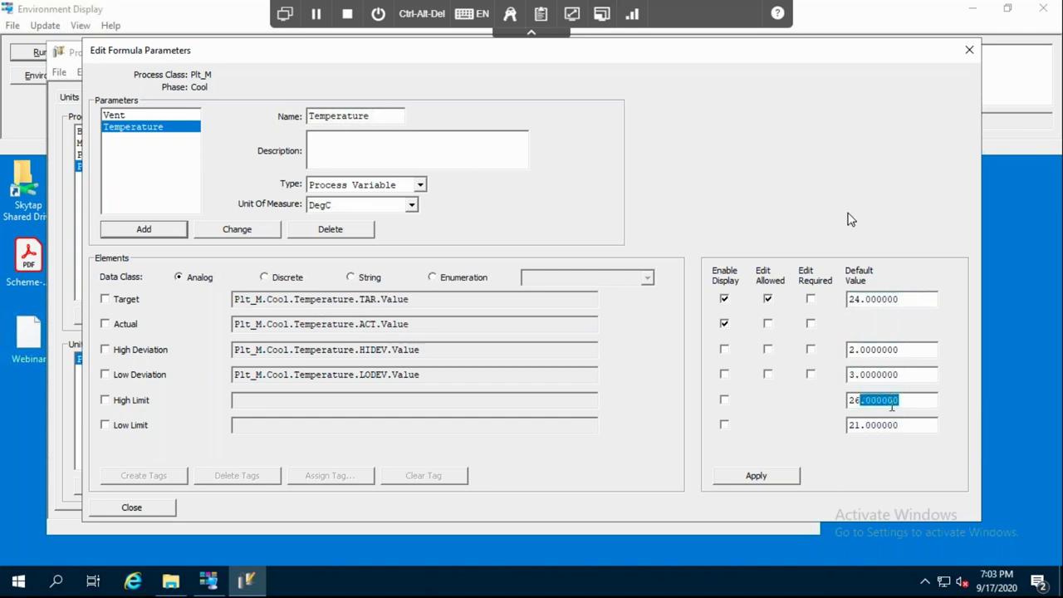
pyautogui.click(161, 114)
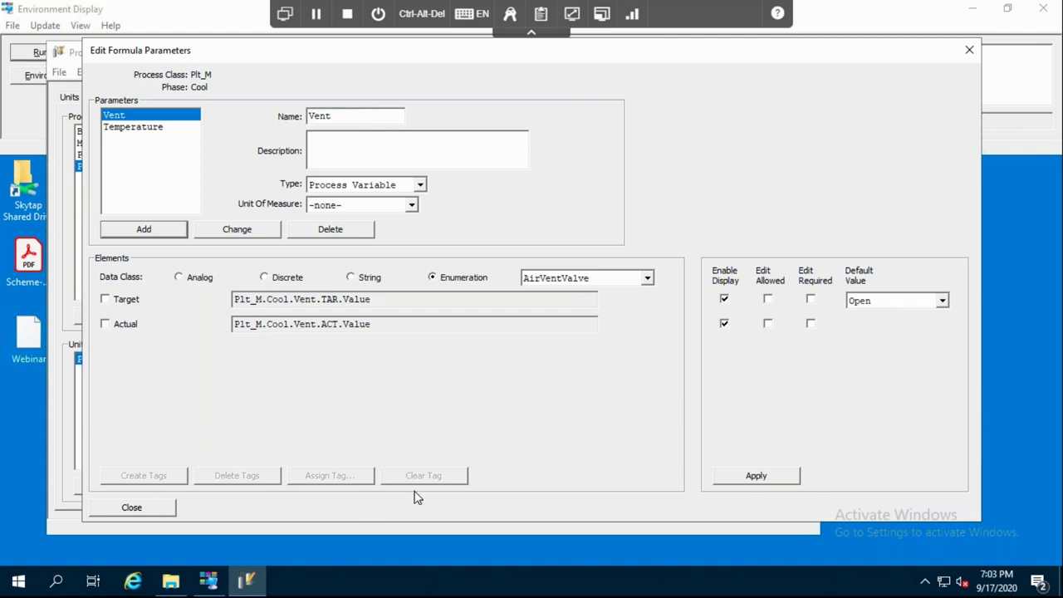
pyautogui.click(131, 507)
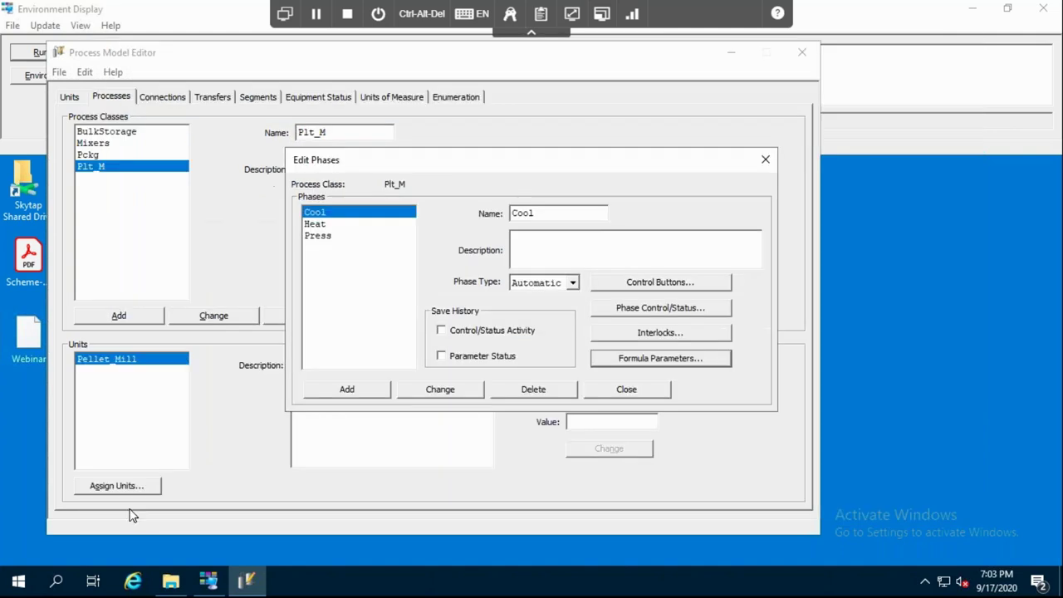
# Step: Inspect the control and status tags and the Time formula parameter of the Mix phase in the Mixers process class
pyautogui.click(107, 145)
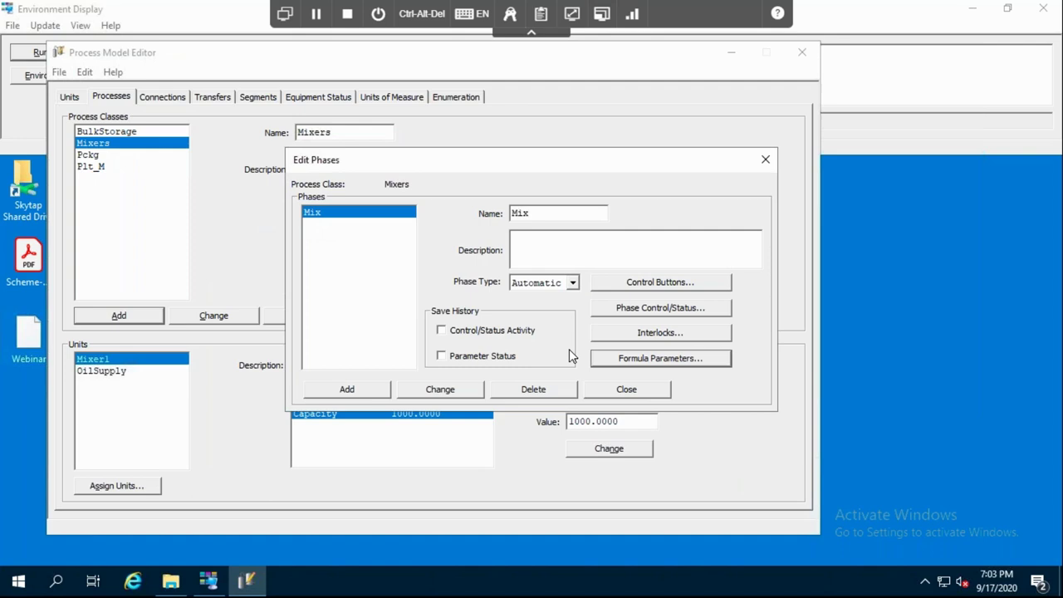
pyautogui.click(656, 309)
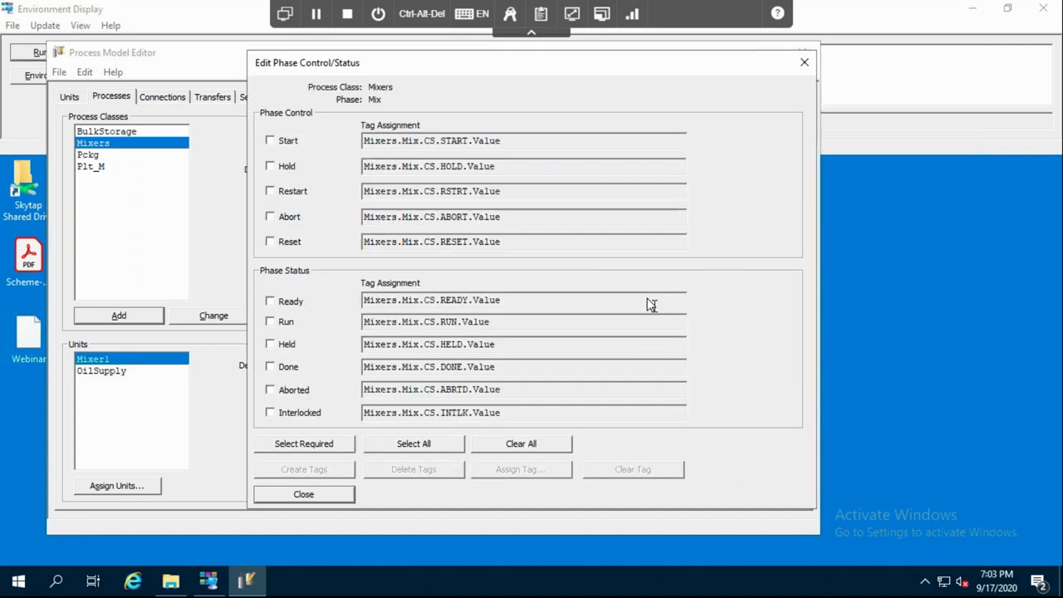
pyautogui.click(337, 495)
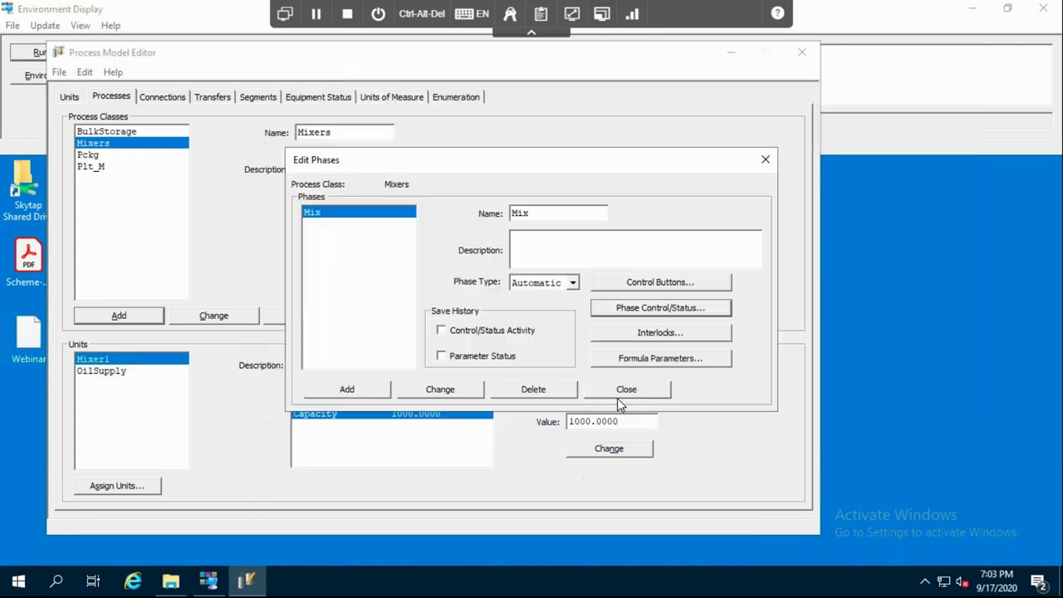
pyautogui.click(668, 358)
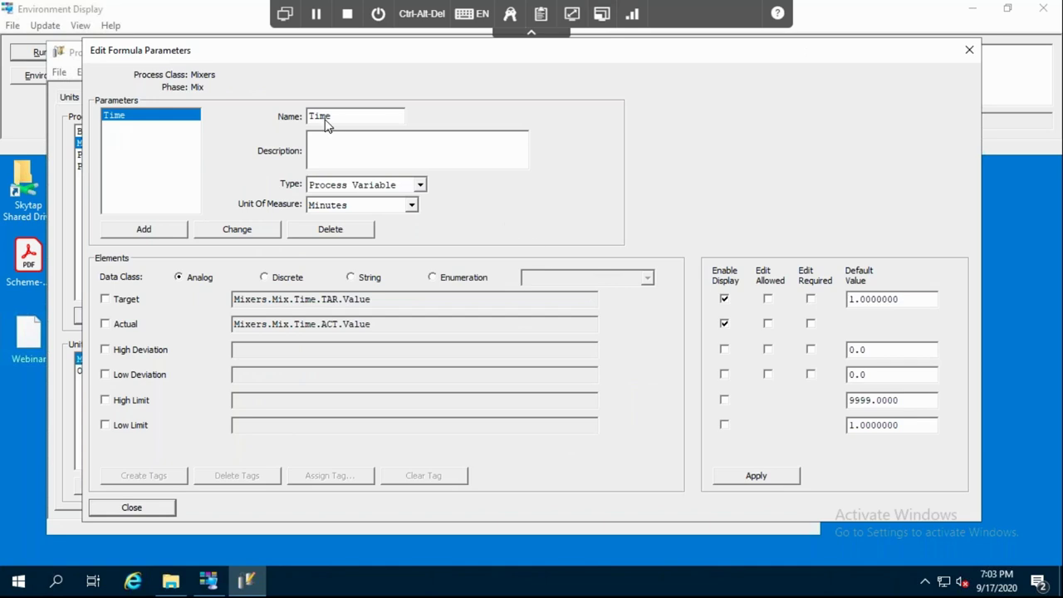
pyautogui.click(968, 51)
pyautogui.click(630, 390)
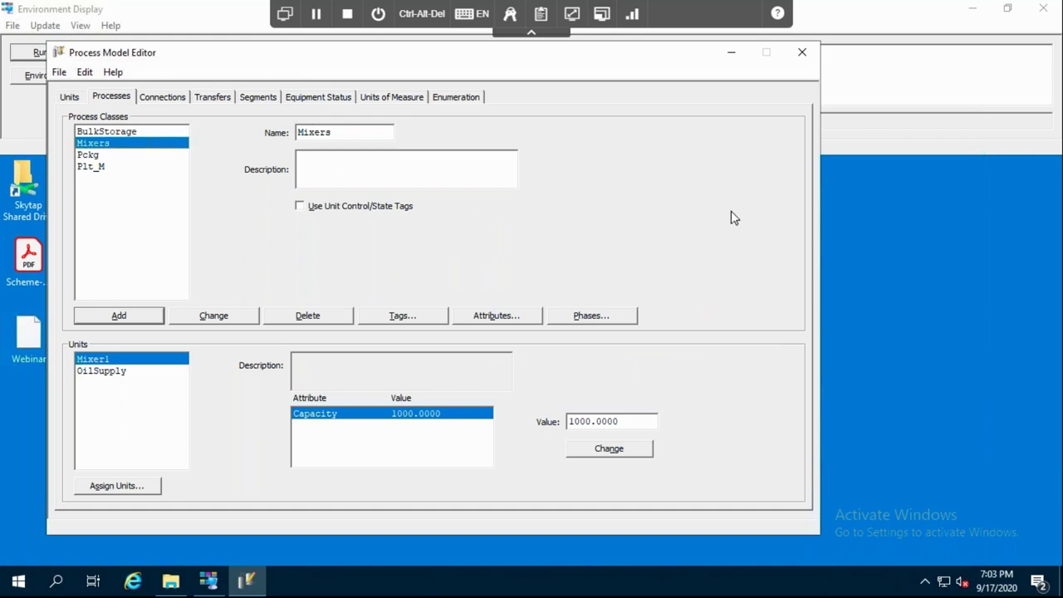
# Step: Validate the current process model configuration
pyautogui.click(58, 72)
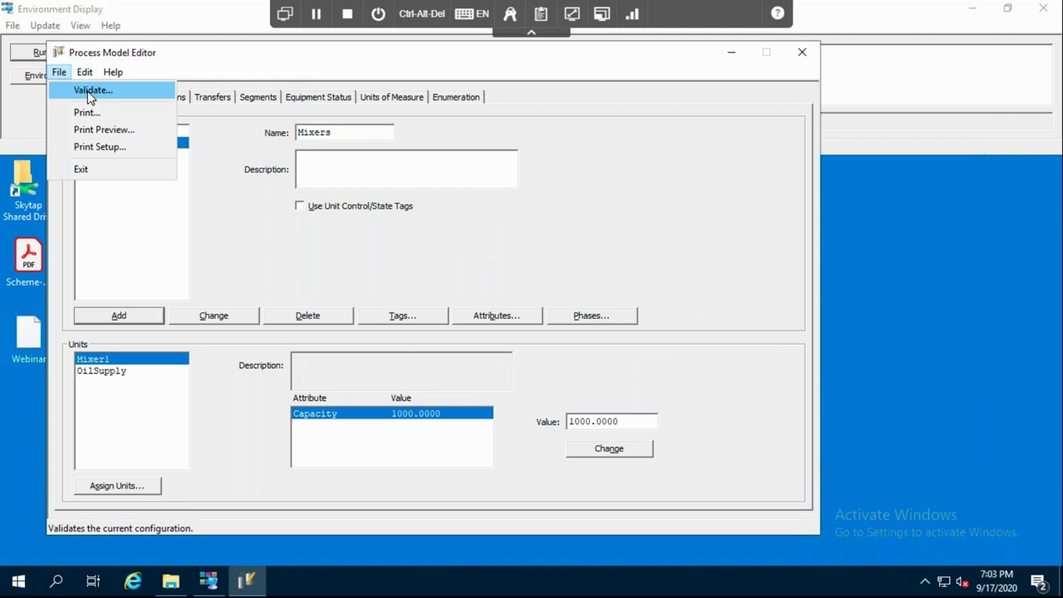
pyautogui.click(90, 92)
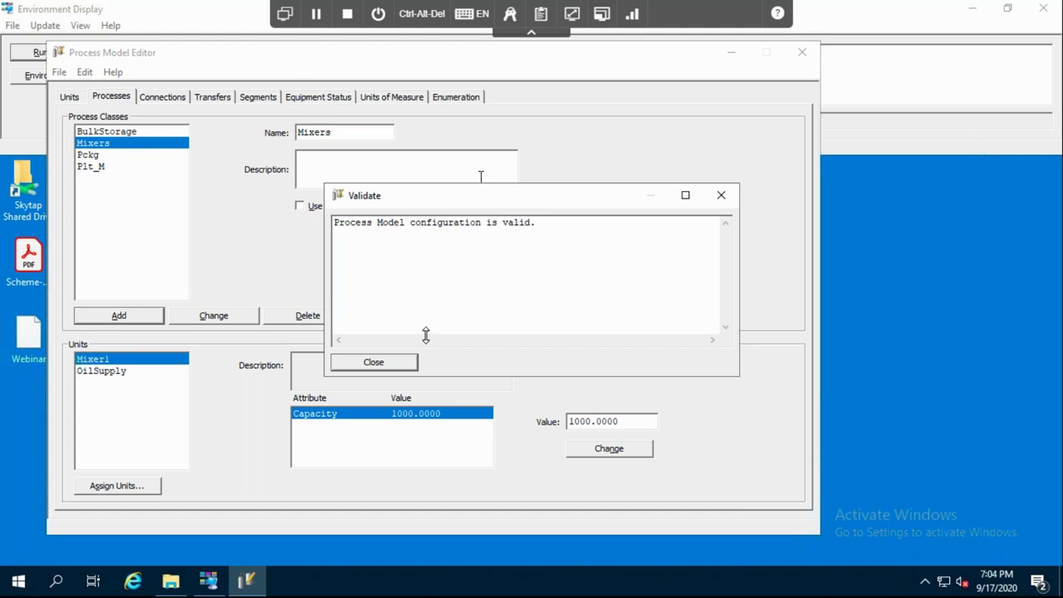
# Step: Close the validation report and the Process Model Editor, and check which update options are available for the batch environment
pyautogui.click(407, 363)
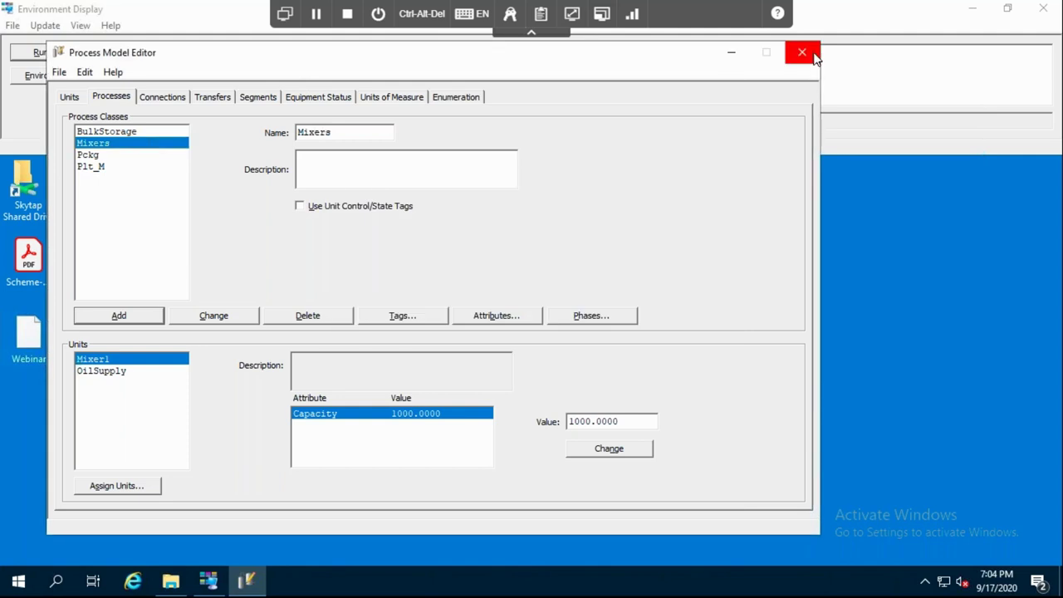
pyautogui.click(813, 55)
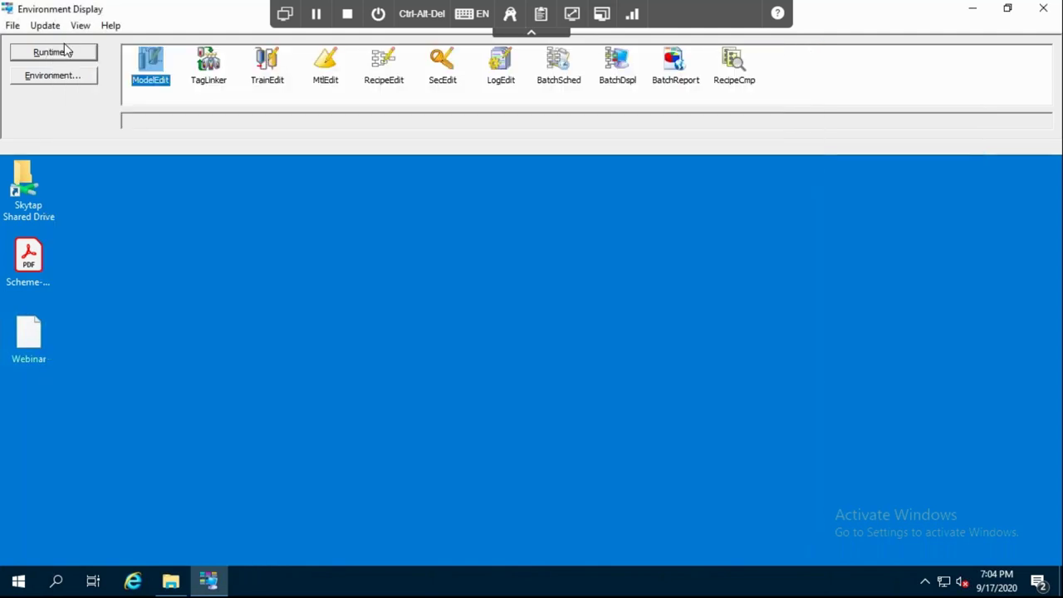
pyautogui.click(46, 26)
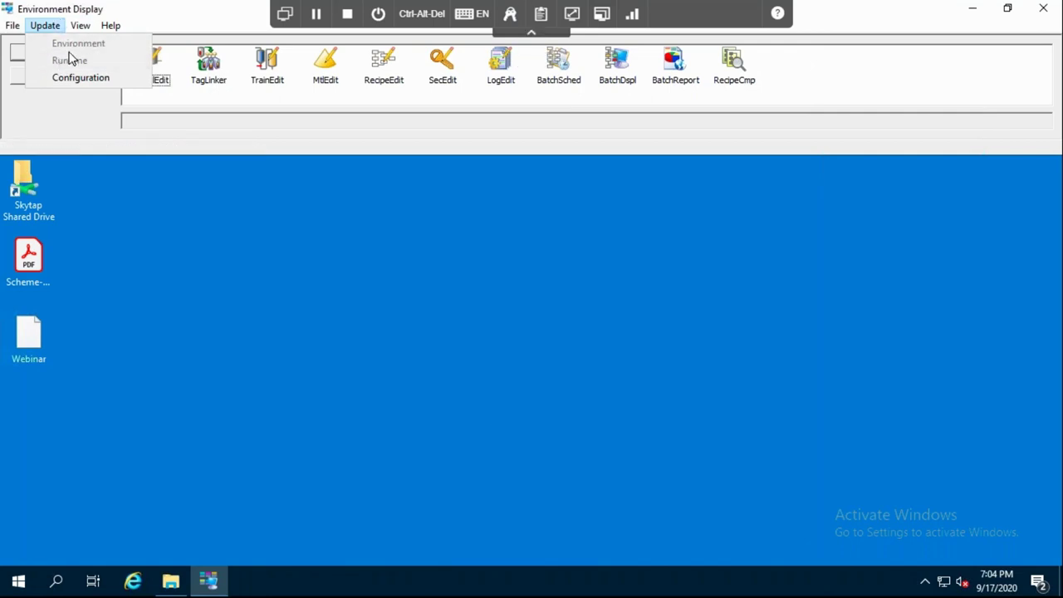
pyautogui.click(288, 125)
# Step: Open the Train Editor, set it aside, and review the plant layout in Scheme-Model.pdf in Adobe Acrobat Reader
pyautogui.click(266, 73)
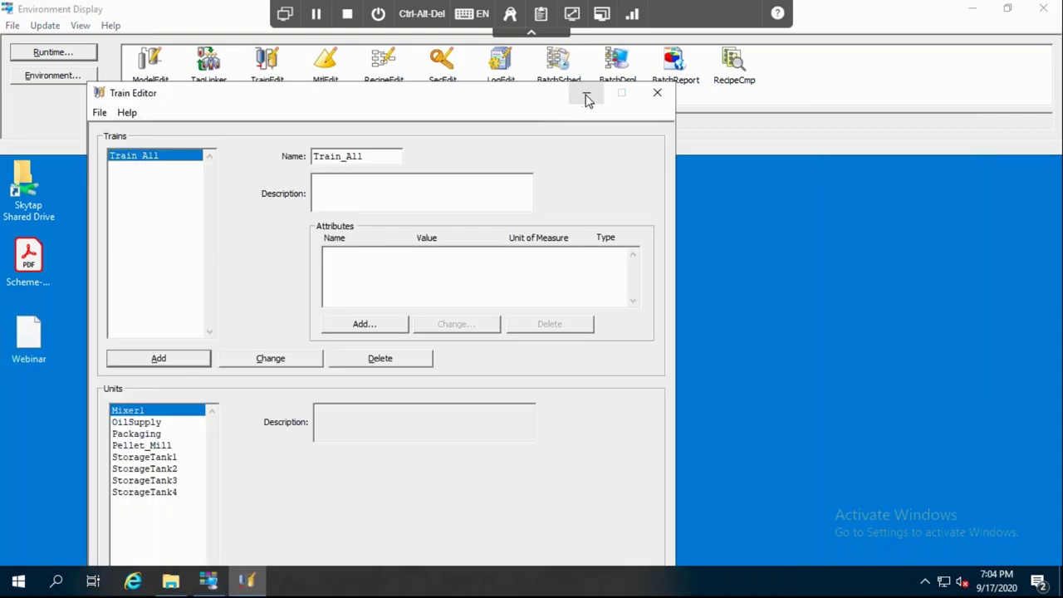
pyautogui.click(587, 93)
pyautogui.click(973, 8)
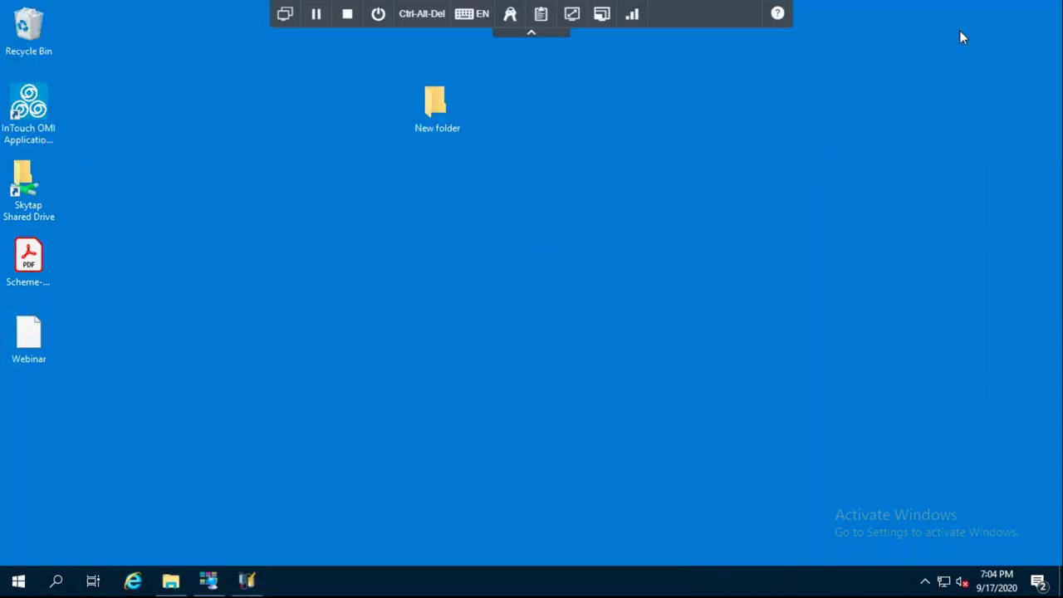
pyautogui.doubleClick(30, 263)
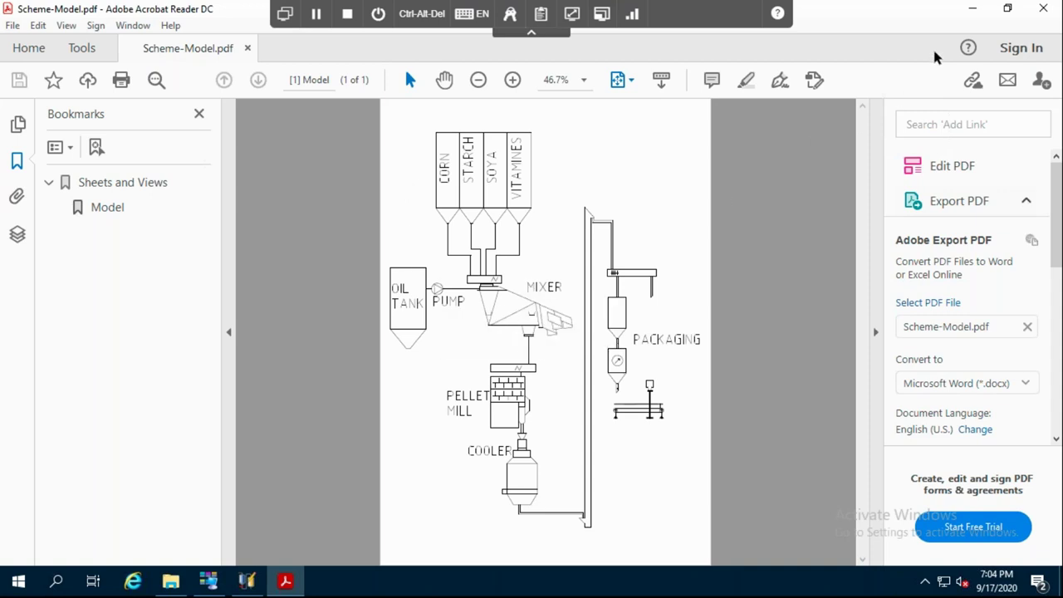
pyautogui.click(973, 11)
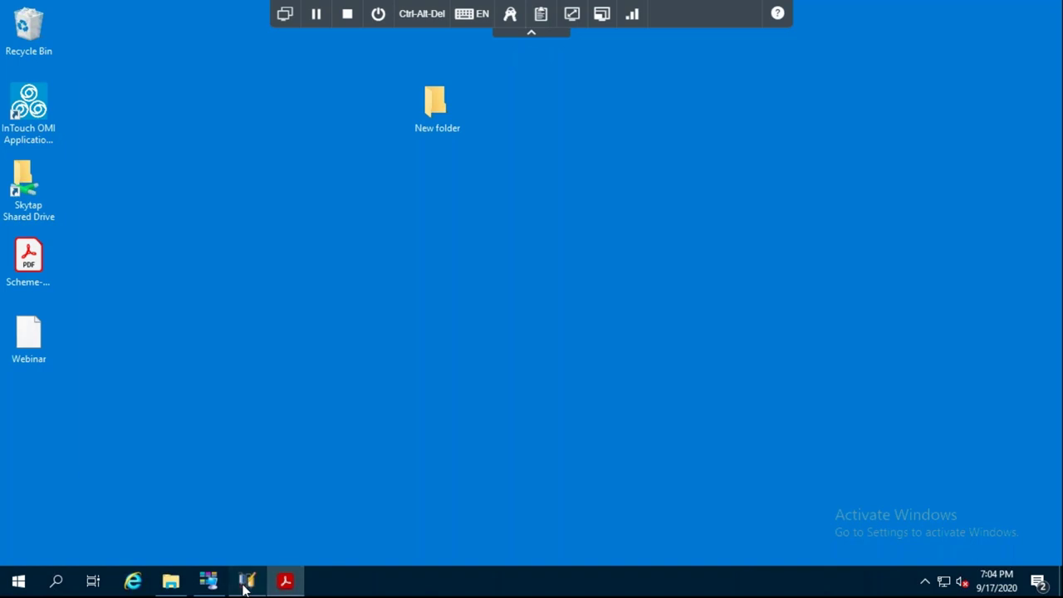
# Step: Return to the Train Editor, examine the units assigned to Train_All, and close the editor without applying any assignment
pyautogui.click(246, 583)
pyautogui.click(206, 583)
pyautogui.click(266, 75)
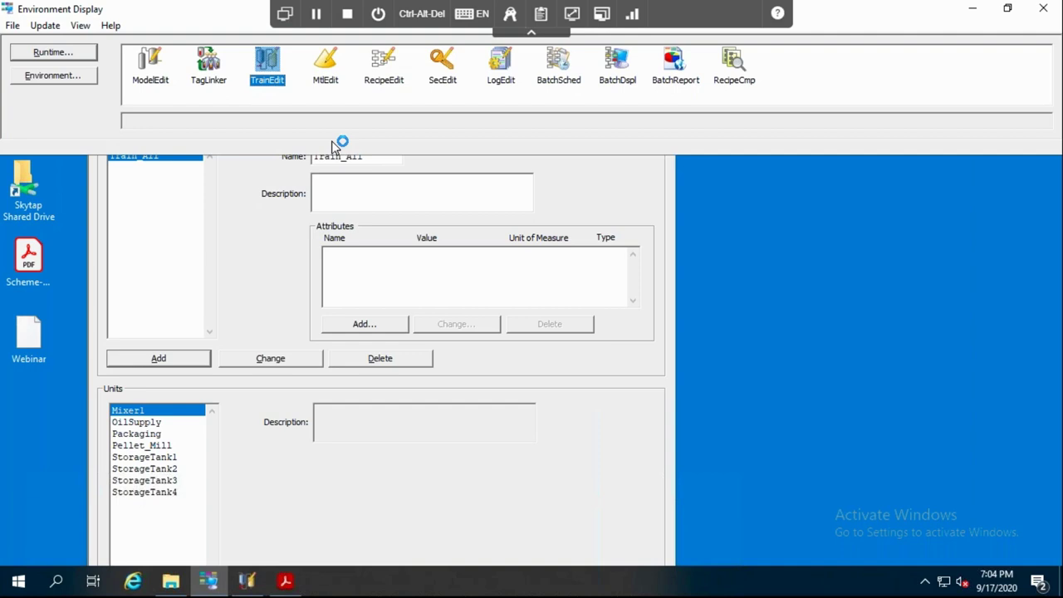
pyautogui.moveTo(407, 93); pyautogui.dragTo(421, 37)
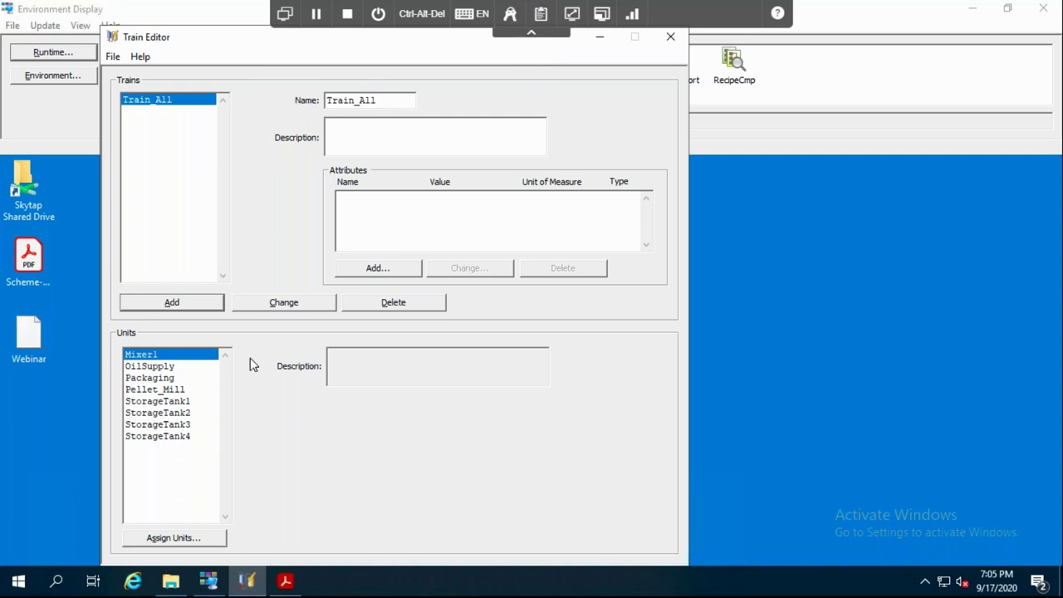
pyautogui.click(175, 540)
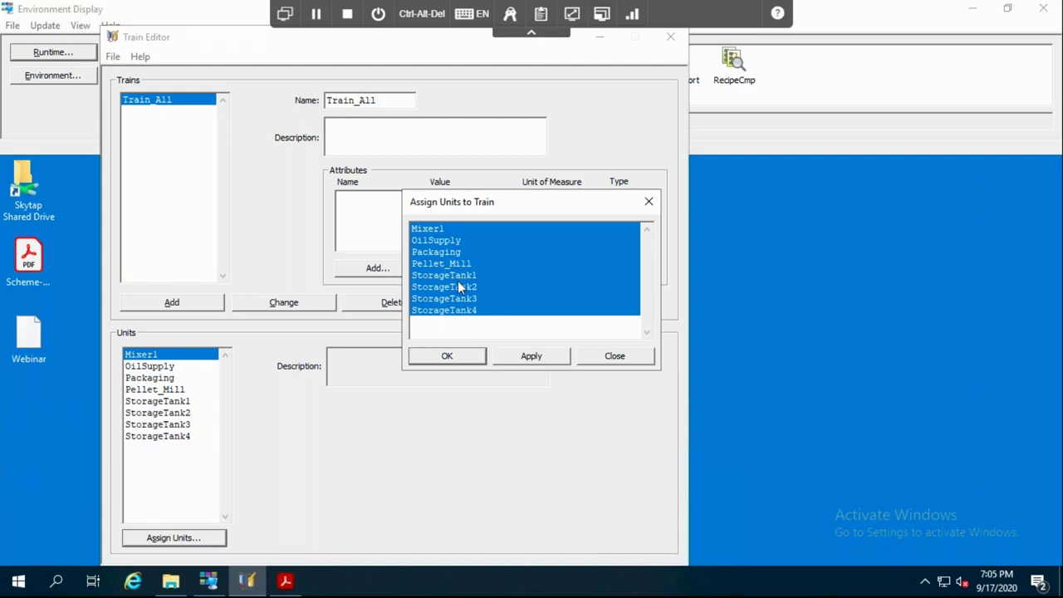
pyautogui.click(430, 233)
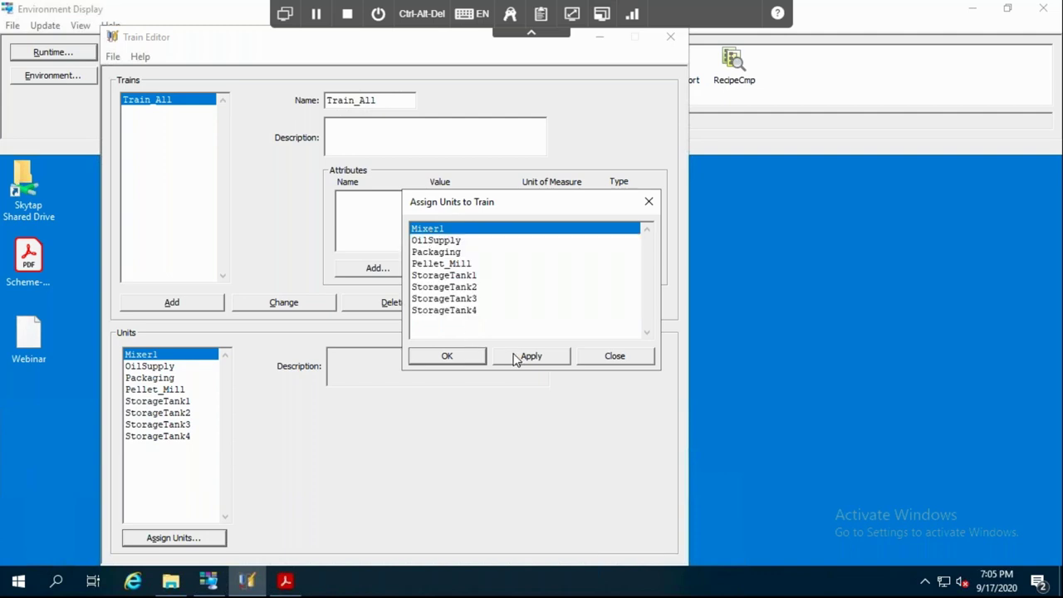
pyautogui.click(600, 363)
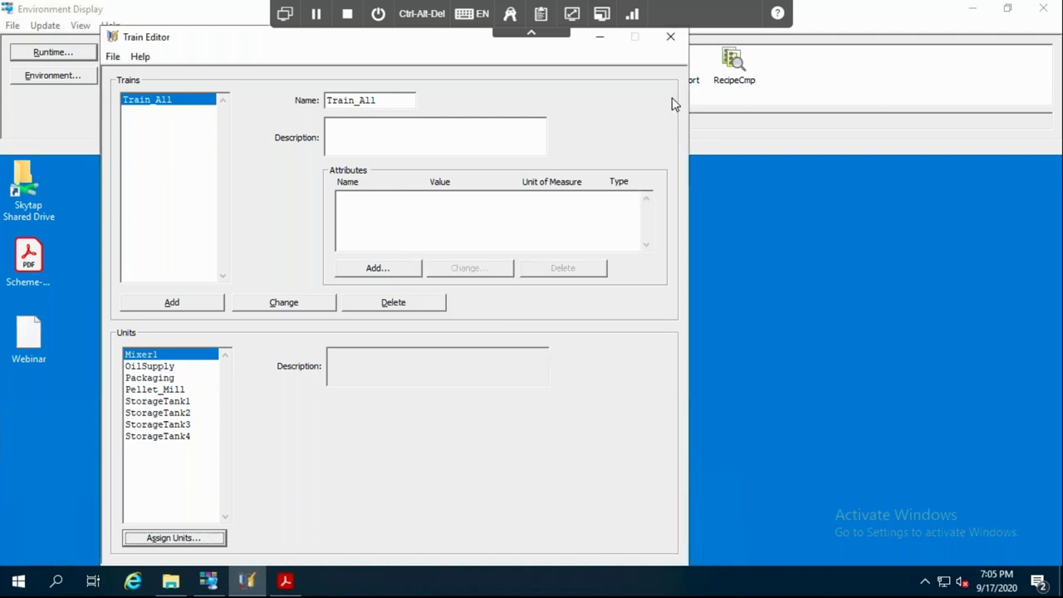
pyautogui.click(672, 39)
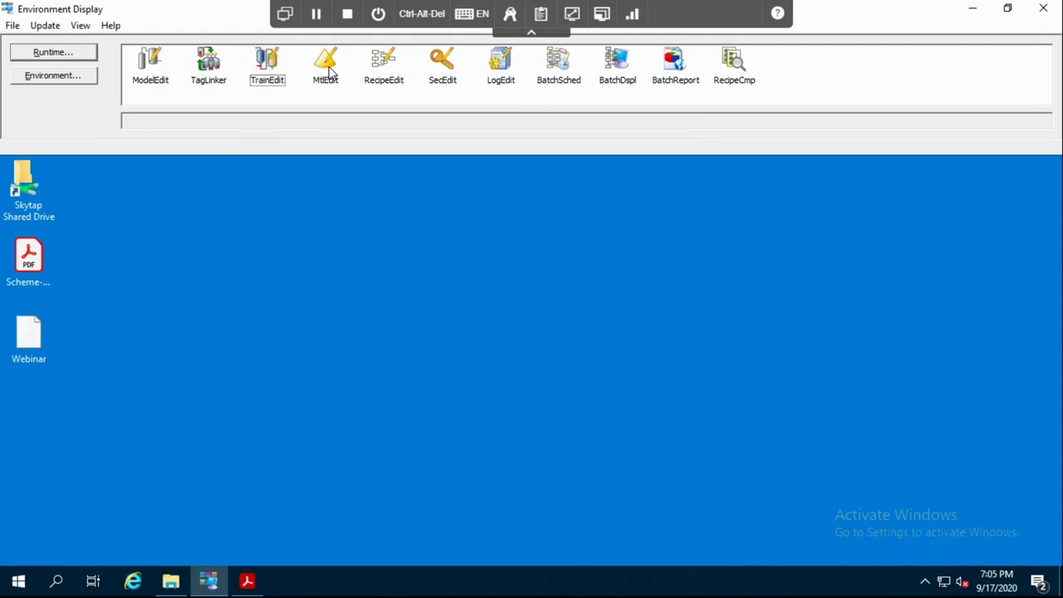
# Step: Open the Materials Editor from the Material Editor and browse ingredients I1 to I4
pyautogui.click(331, 74)
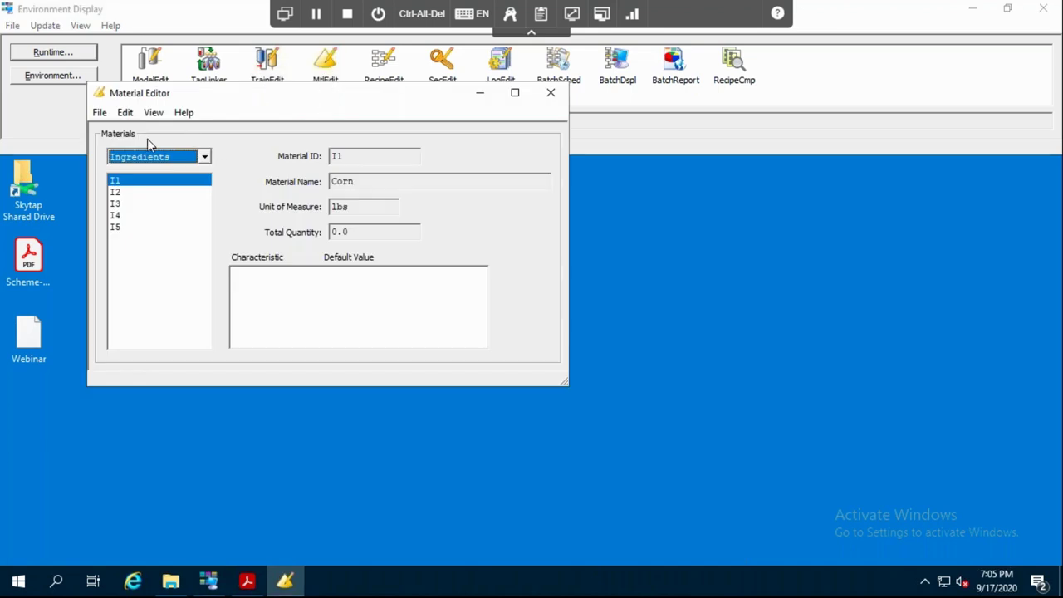
pyautogui.click(126, 113)
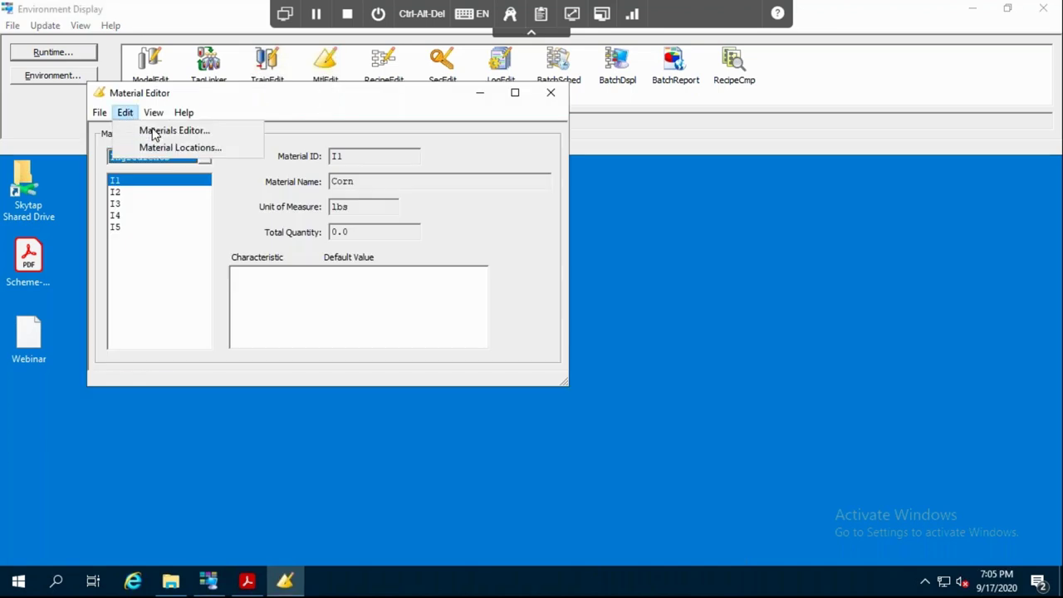
pyautogui.click(154, 133)
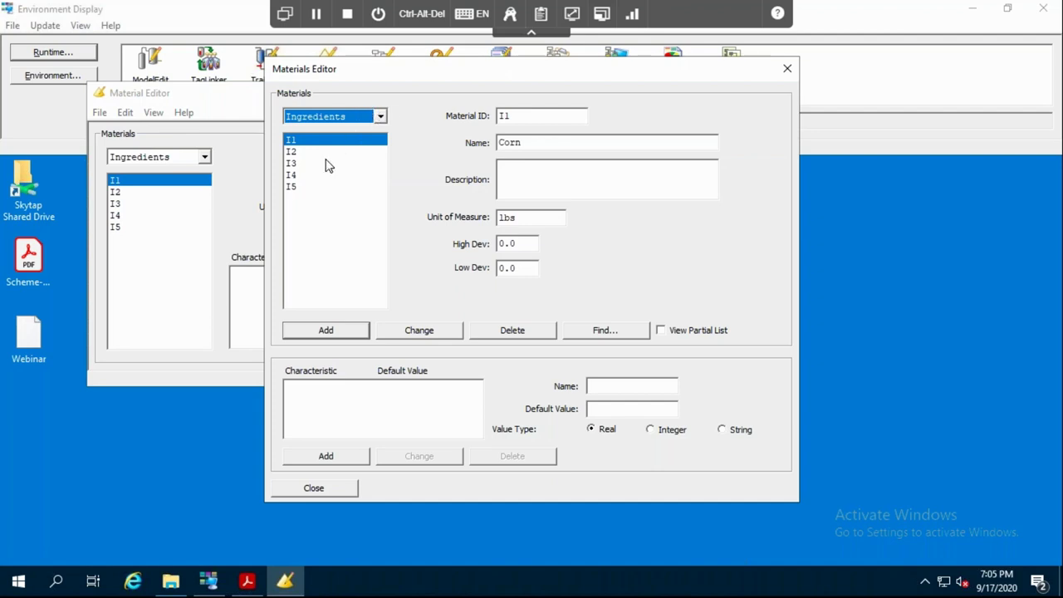
pyautogui.click(298, 152)
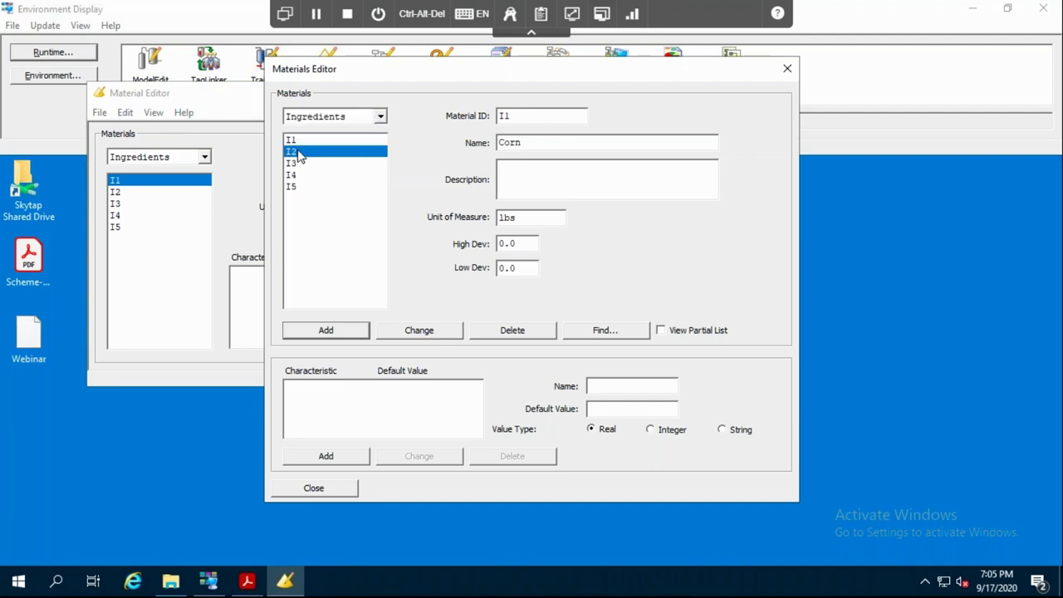
pyautogui.click(298, 166)
pyautogui.click(297, 174)
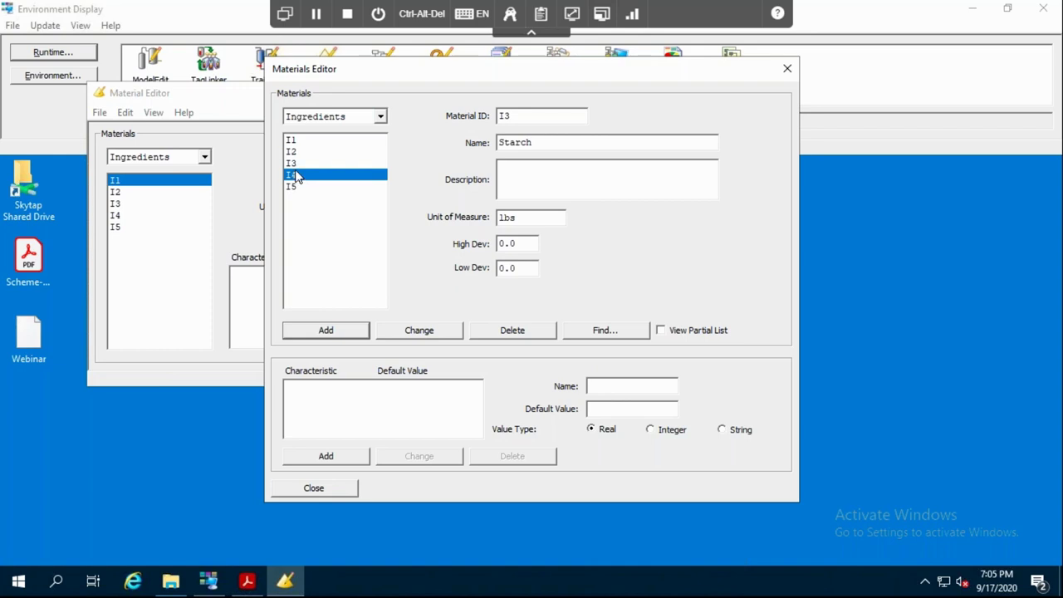
pyautogui.click(302, 141)
pyautogui.click(300, 152)
pyautogui.click(301, 164)
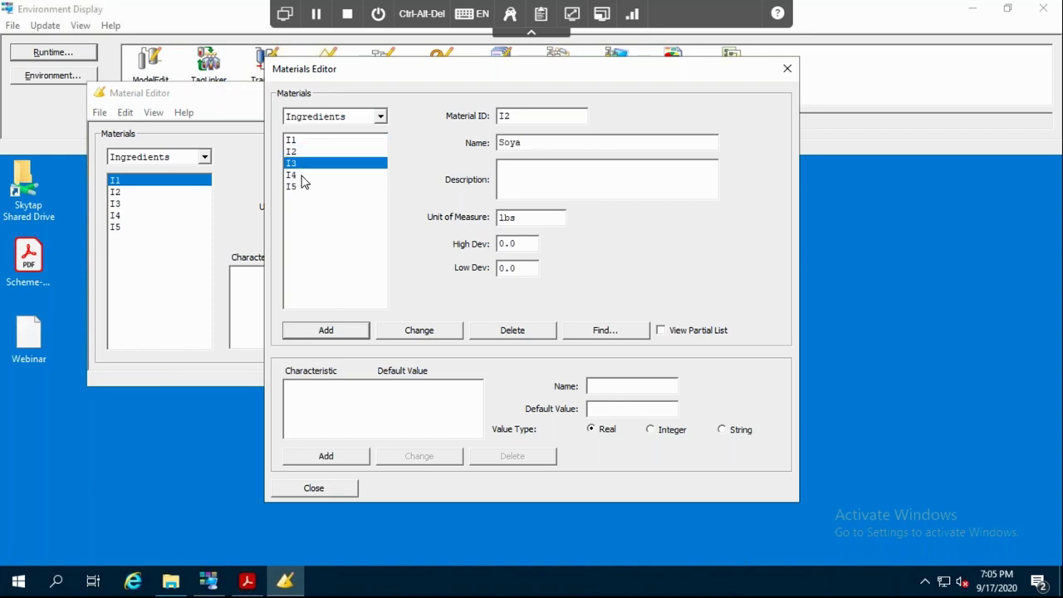
pyautogui.click(303, 175)
# Step: Examine the material ID, name and unit of measure of each ingredient from I1 to I5
pyautogui.click(308, 141)
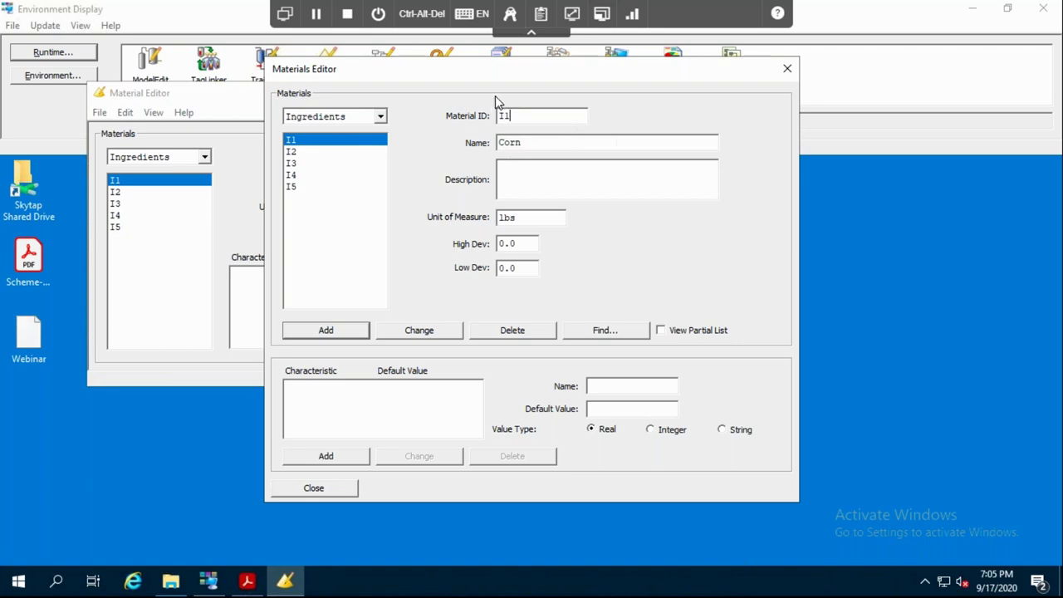
pyautogui.click(528, 146)
pyautogui.doubleClick(496, 143)
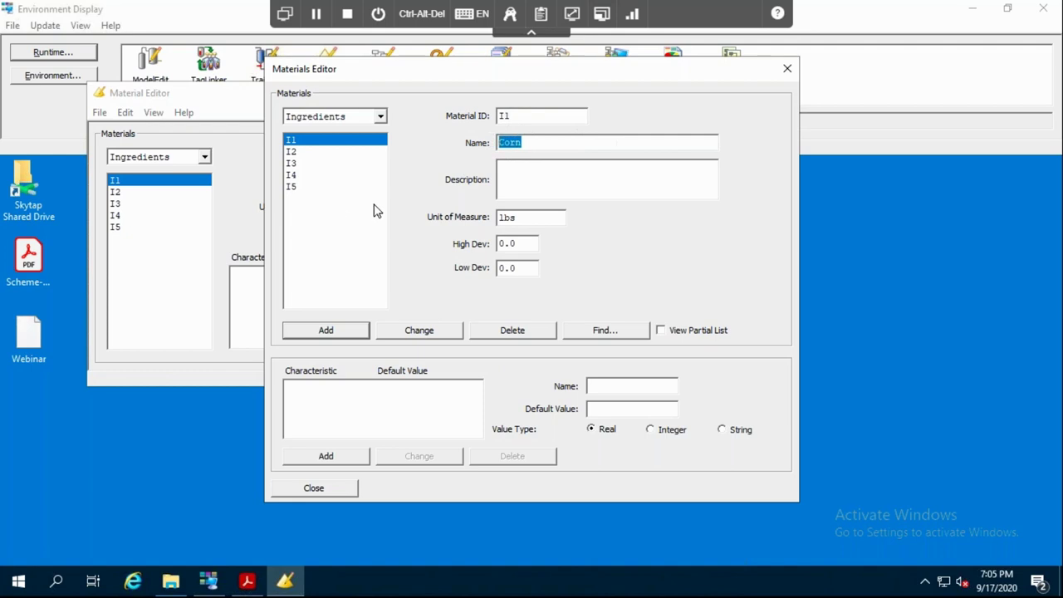
pyautogui.click(289, 153)
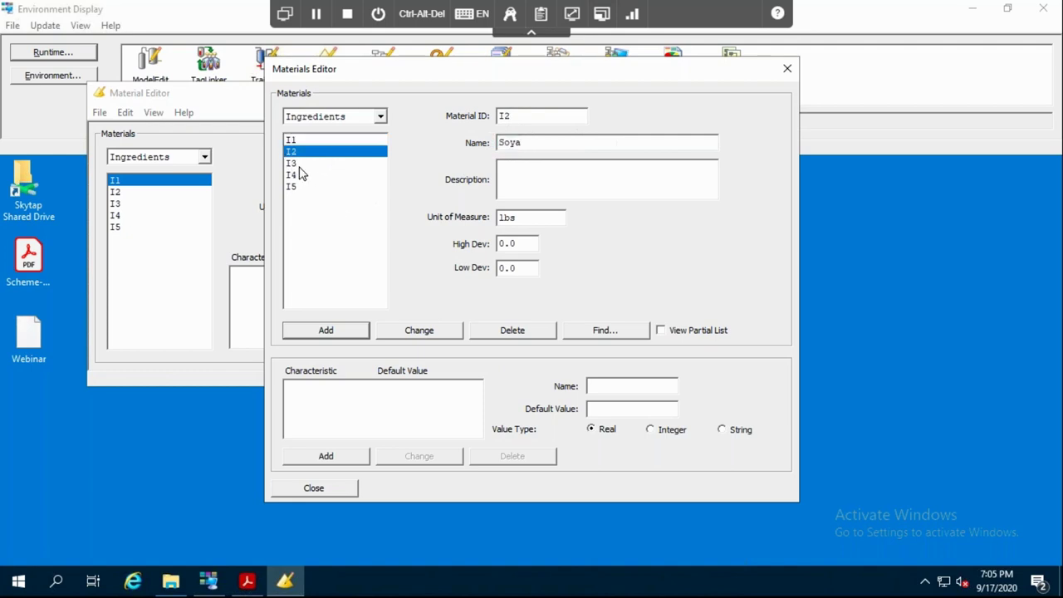
pyautogui.click(304, 164)
pyautogui.click(306, 177)
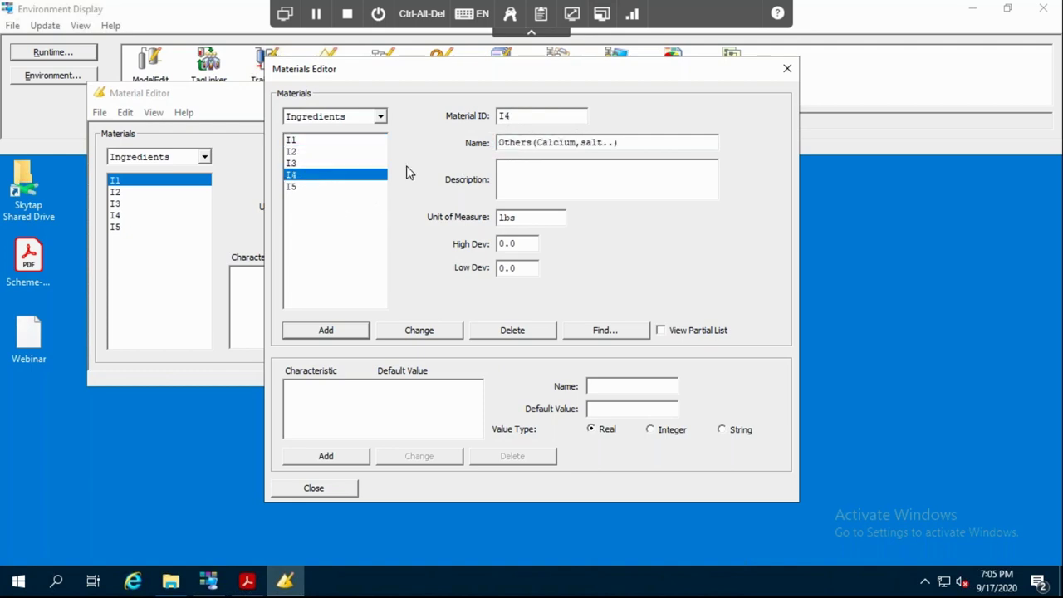
pyautogui.click(314, 187)
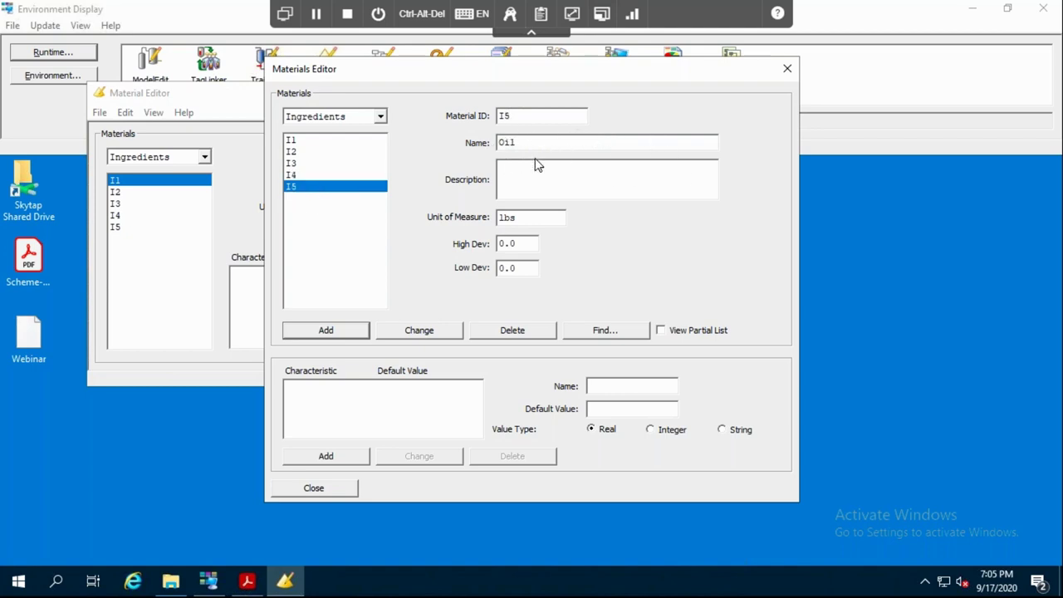
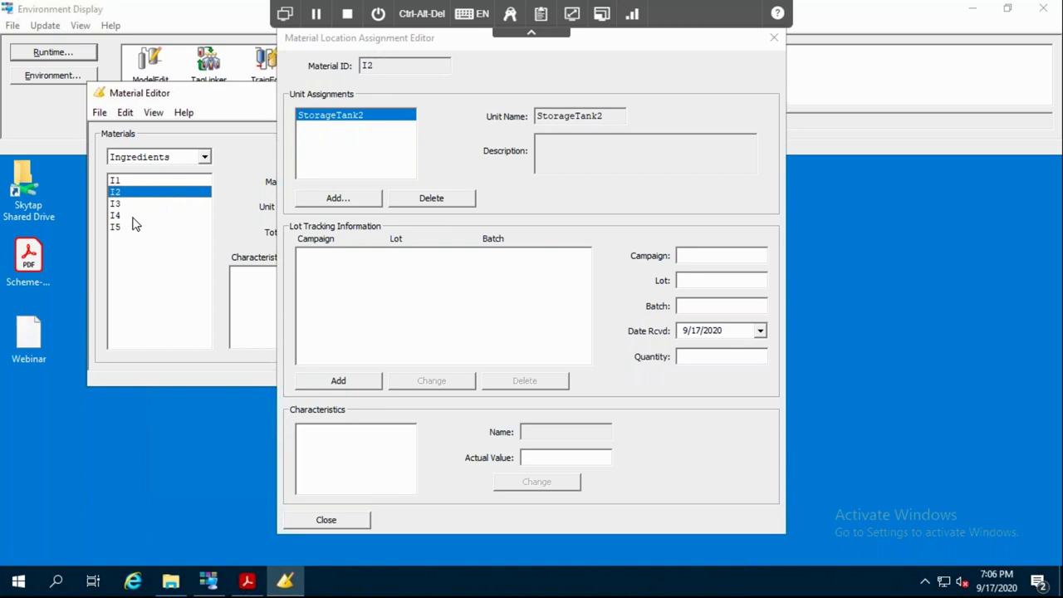
# Step: Check the storage unit assignments of ingredients I4, I2 and I1, and close the Material Editor
pyautogui.click(132, 215)
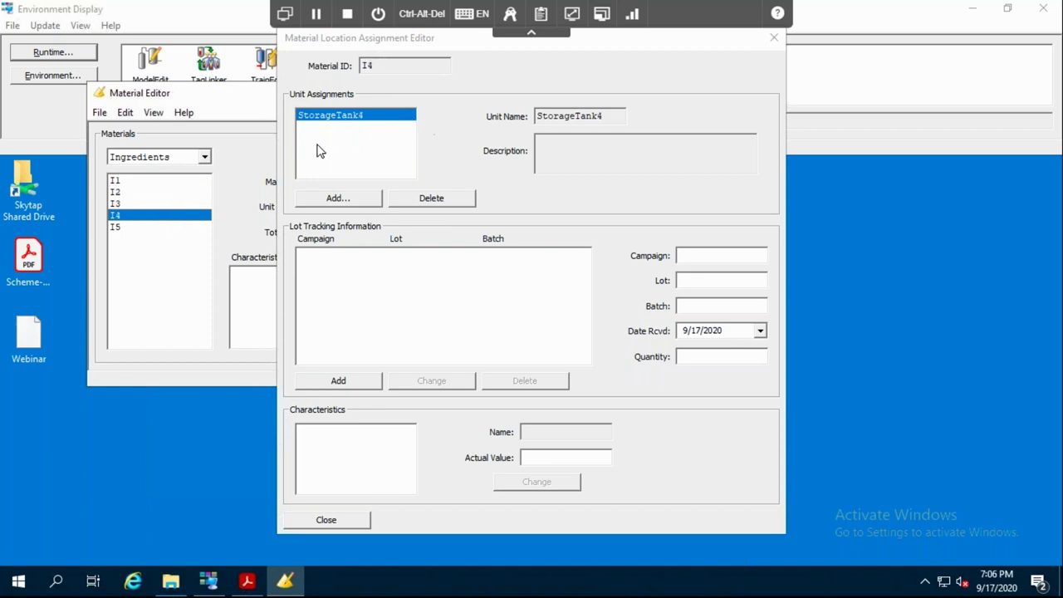
pyautogui.click(123, 191)
pyautogui.click(120, 181)
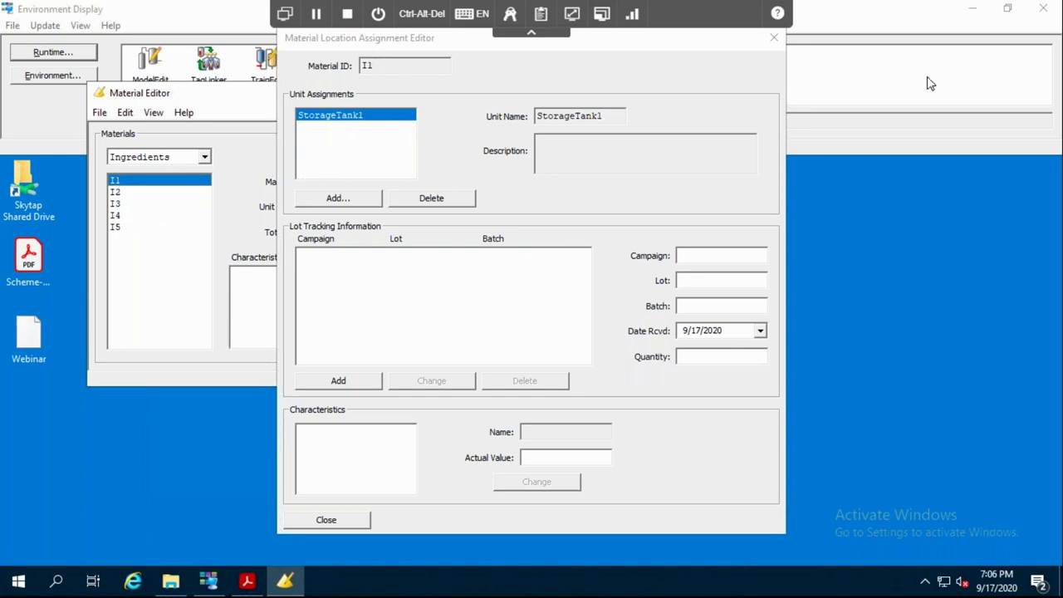
pyautogui.click(773, 37)
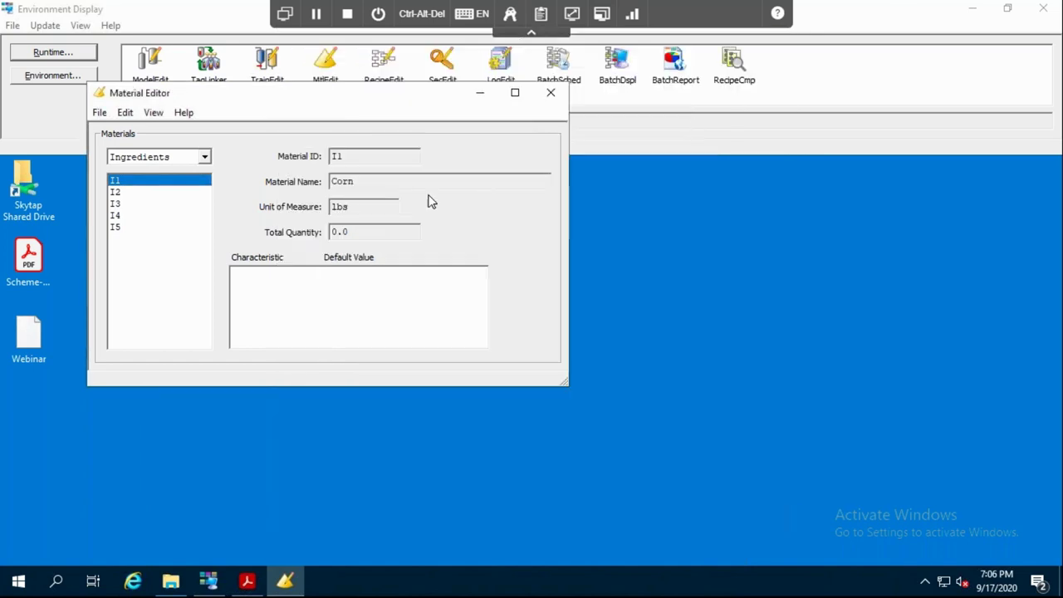
pyautogui.click(552, 94)
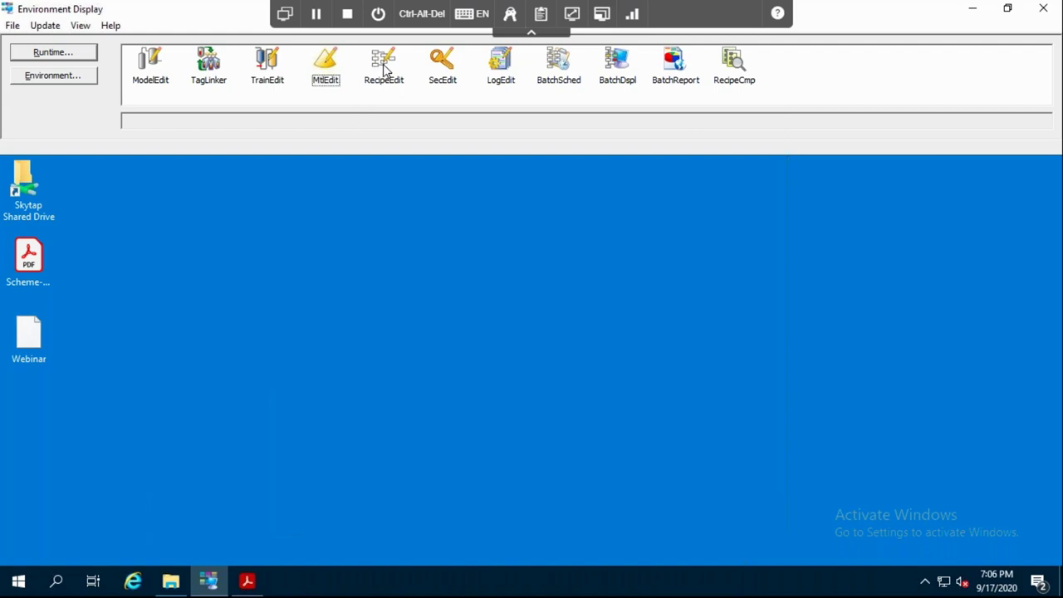
# Step: Open recipe F1, Mother's Chicken feed, in the Recipe Editor, maximize the window and select the recipe's header block
pyautogui.doubleClick(384, 71)
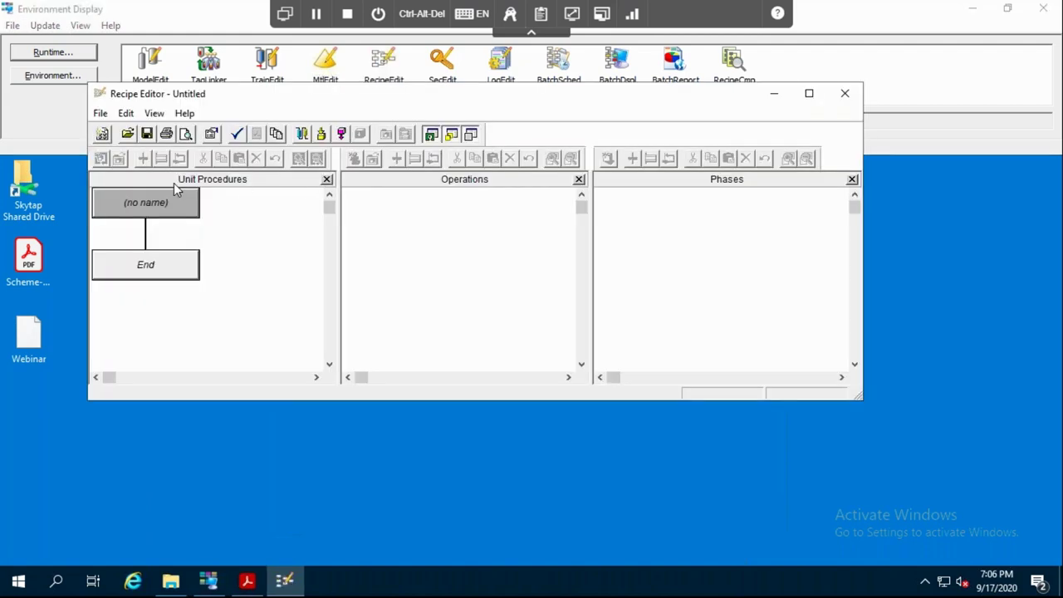
pyautogui.click(99, 116)
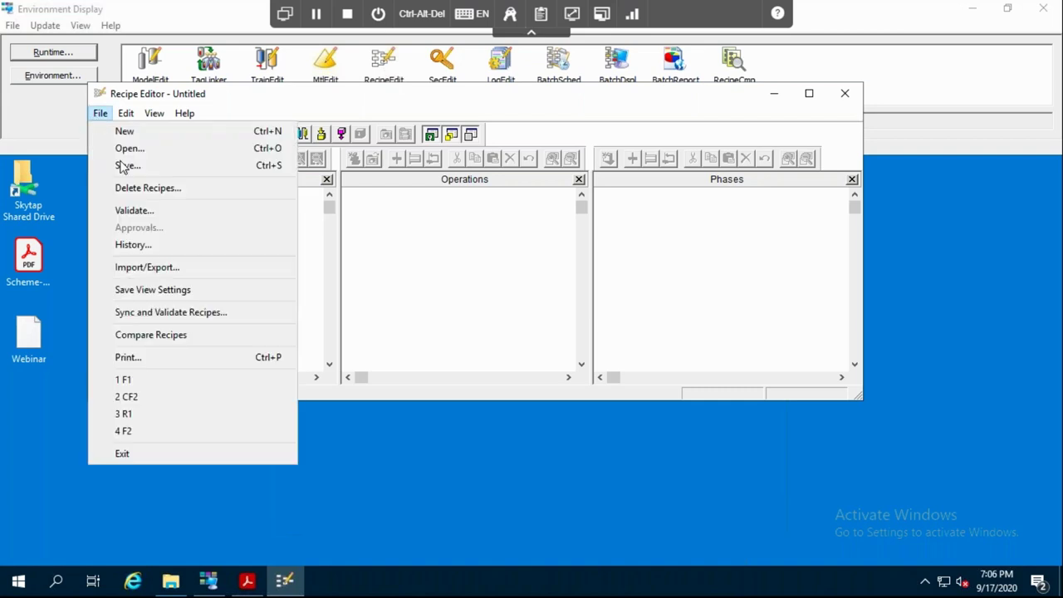
pyautogui.click(147, 157)
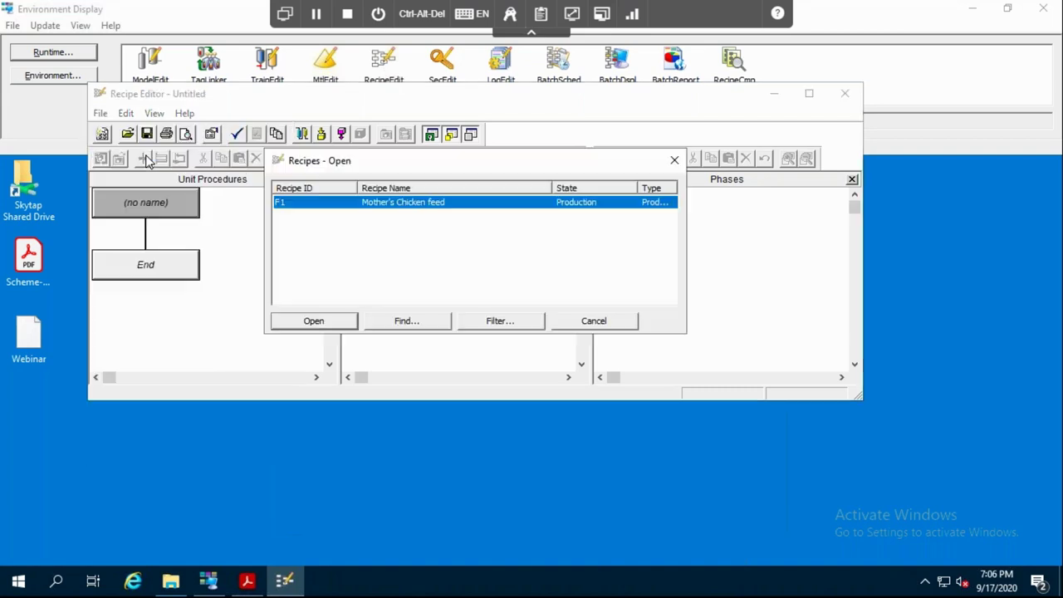
pyautogui.click(336, 324)
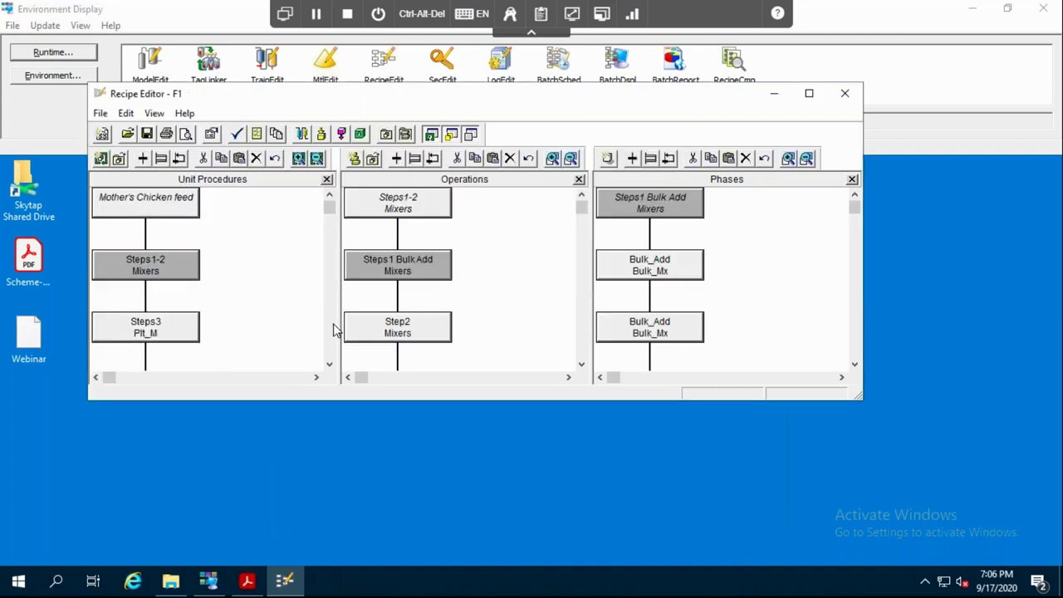
pyautogui.click(809, 94)
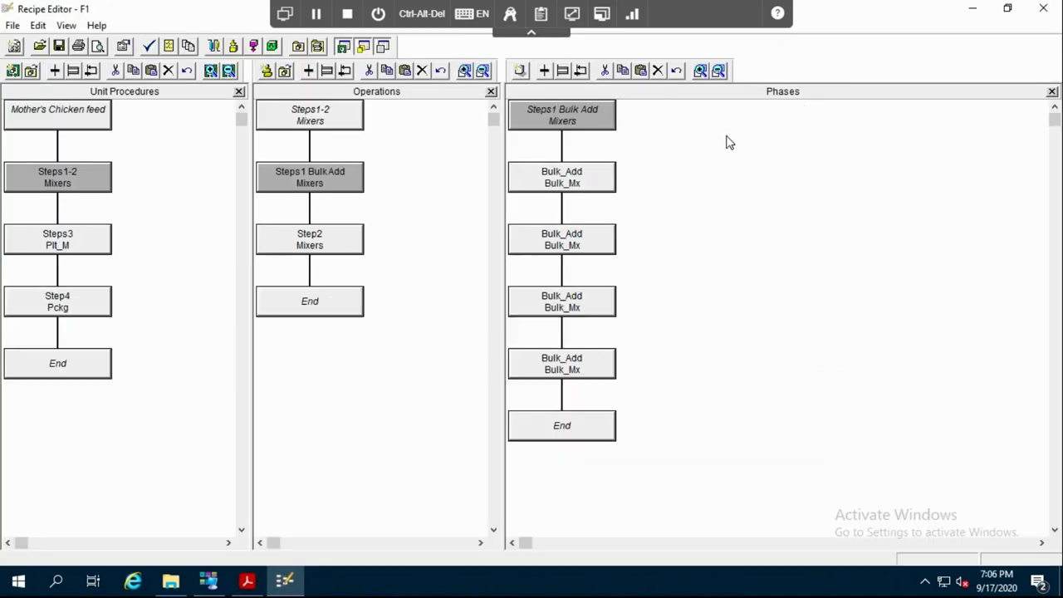
pyautogui.click(88, 117)
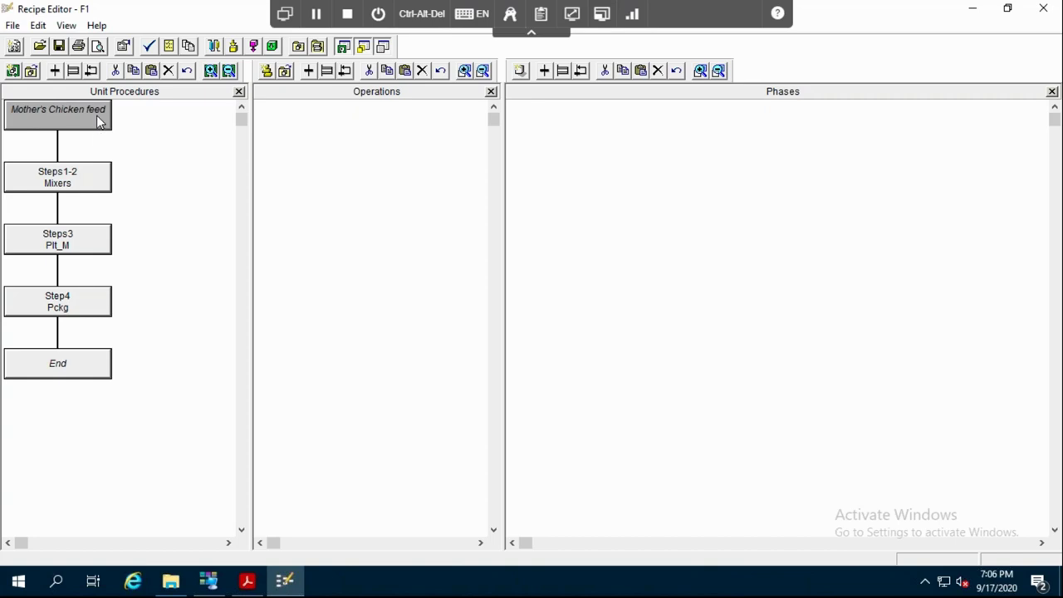
# Step: Review the recipe header of recipe F1, including its product fields and batch size limits, and close it
pyautogui.click(37, 26)
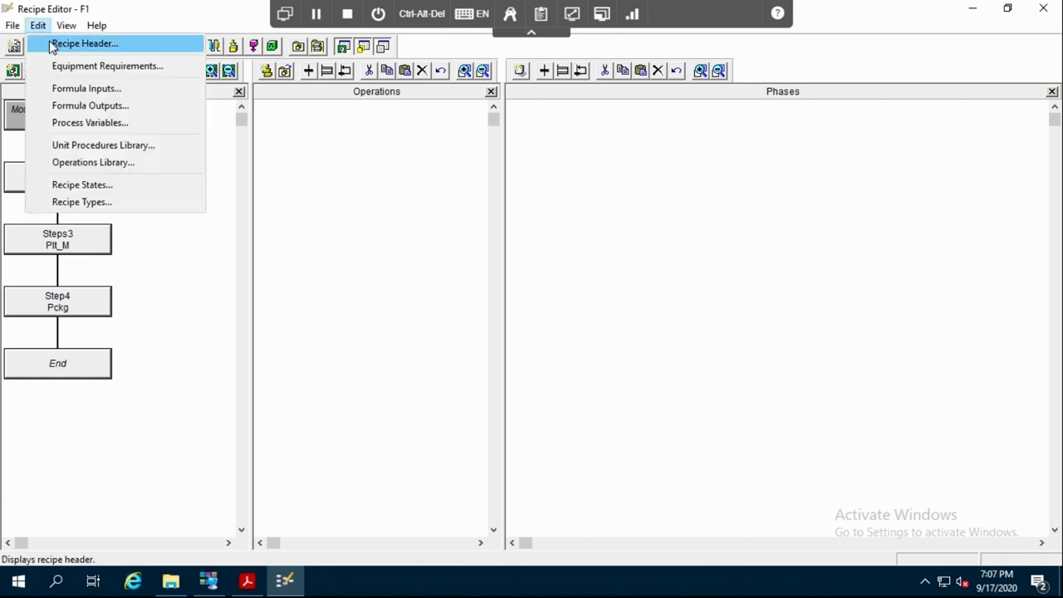
pyautogui.click(83, 43)
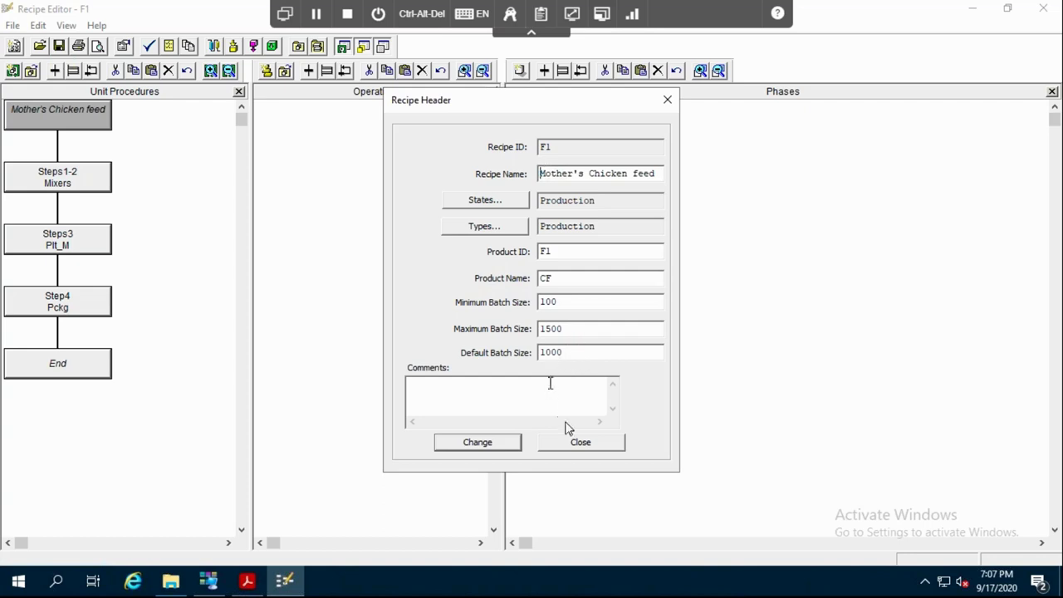
pyautogui.click(576, 444)
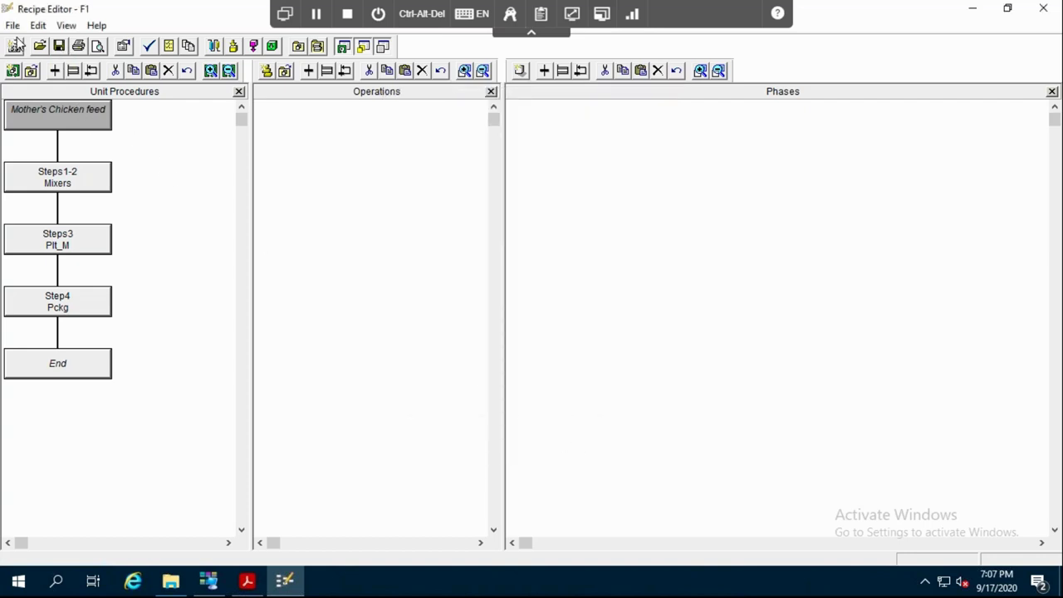
# Step: Open the recipe's equipment requirements, browse the process classes Mixers, Pckg and Plt_M, and close the editor
pyautogui.click(39, 25)
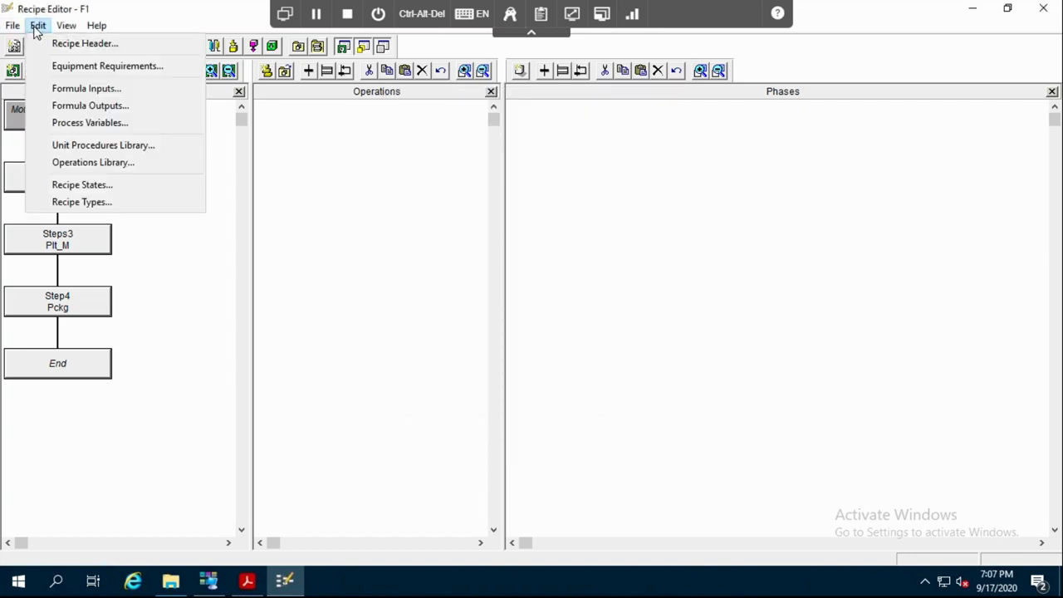
pyautogui.click(62, 67)
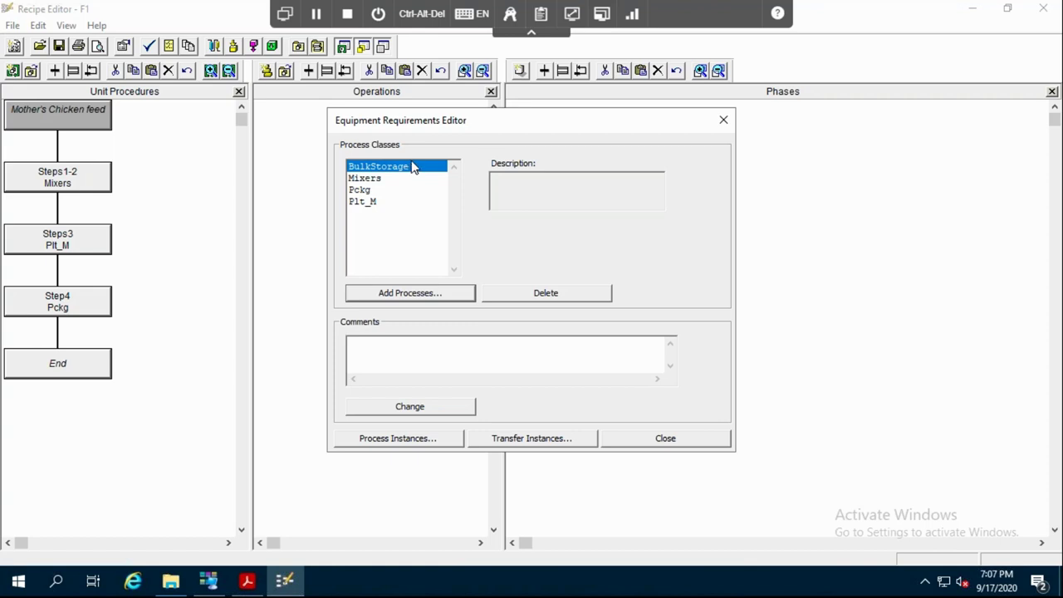
pyautogui.click(389, 178)
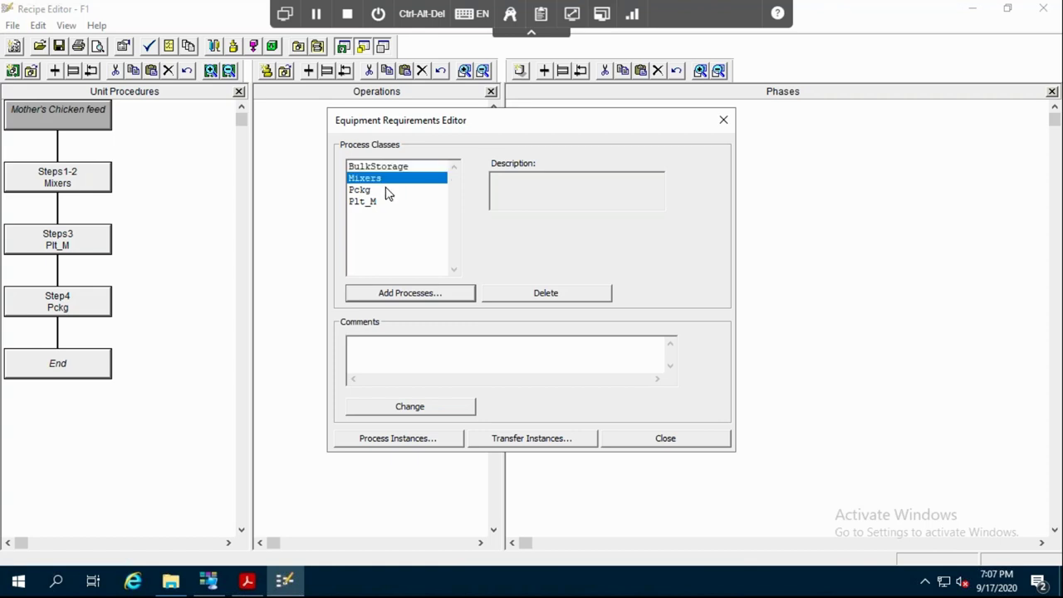
pyautogui.click(388, 190)
pyautogui.click(389, 203)
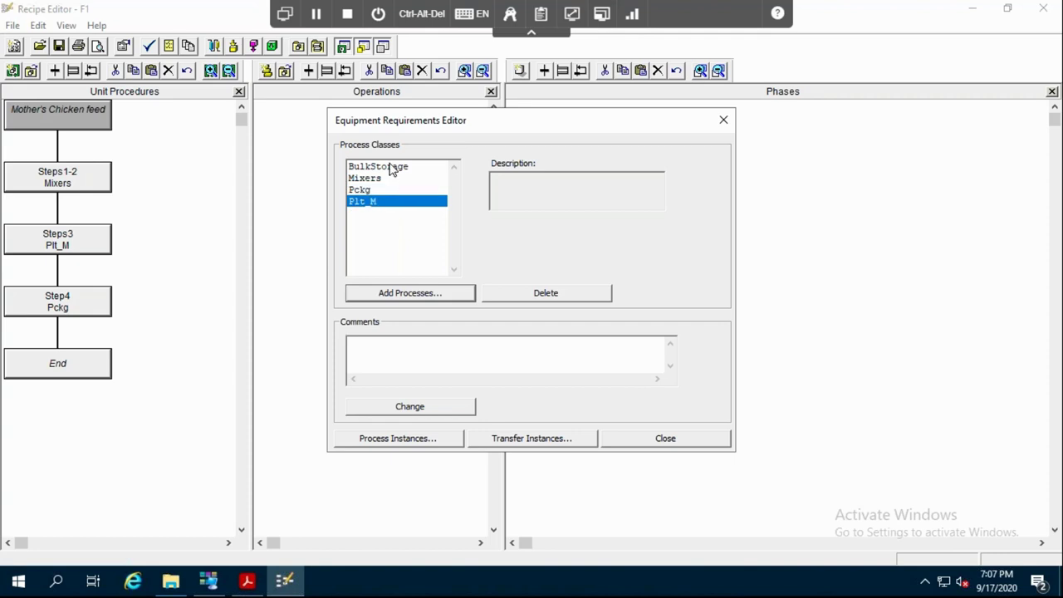
pyautogui.click(724, 121)
# Step: Review the recipe's formula inputs, checking the settings and assignments of materials I4 and I5, and close the editor
pyautogui.click(39, 33)
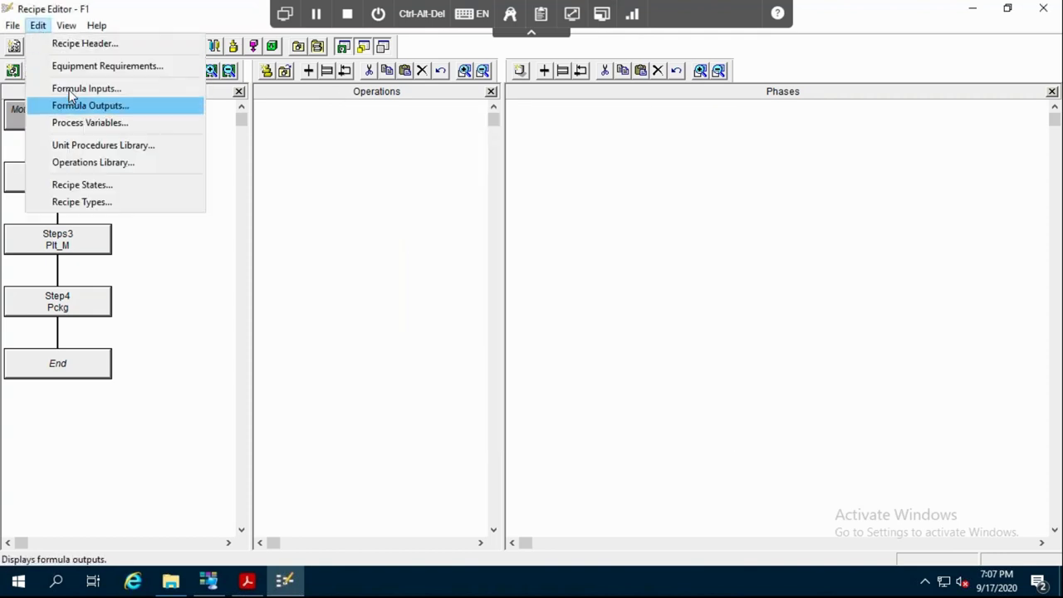
pyautogui.click(70, 93)
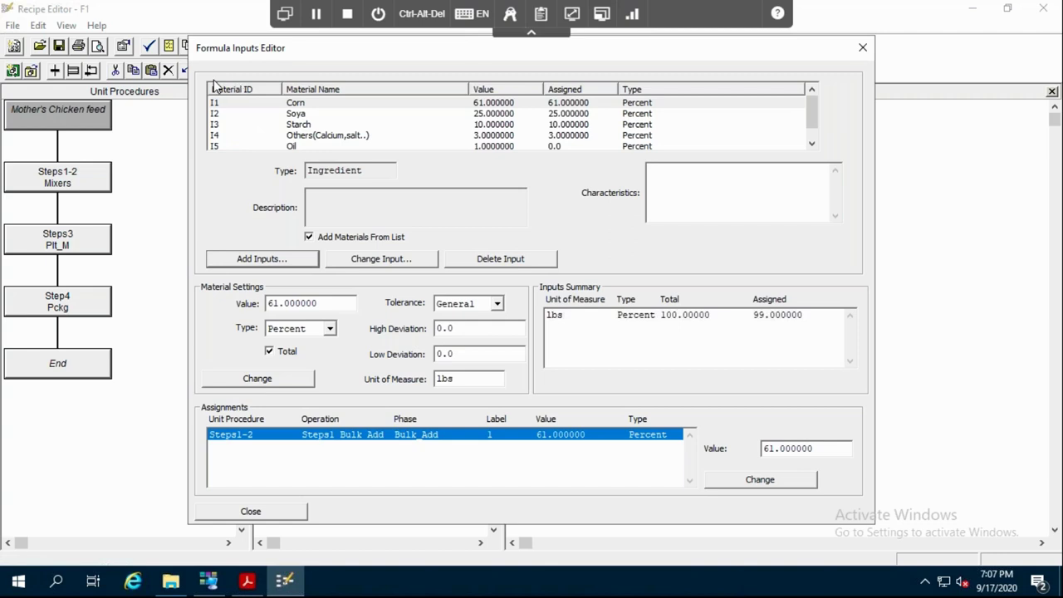
pyautogui.click(332, 138)
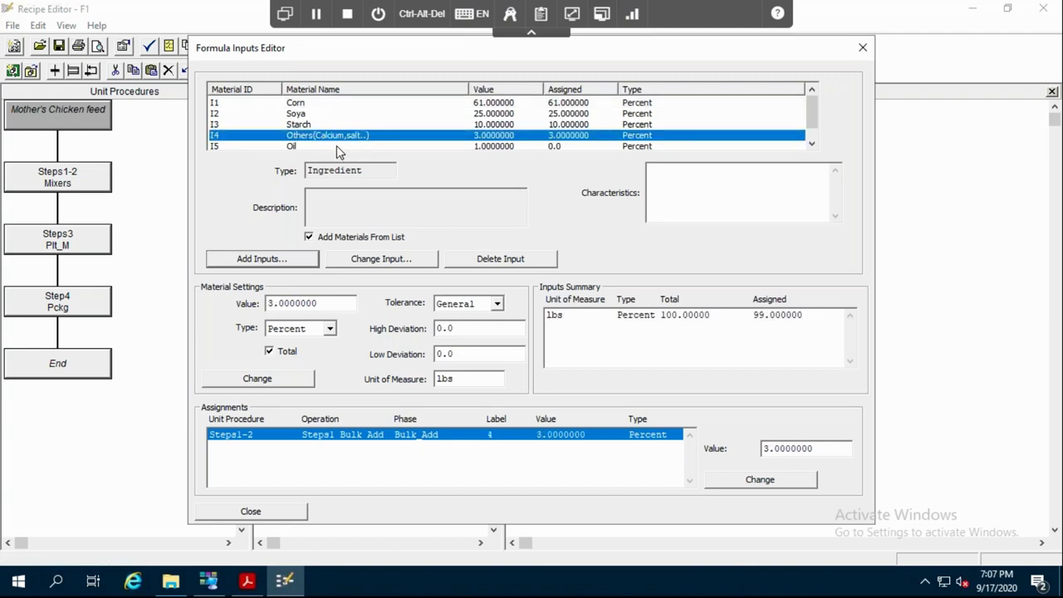
pyautogui.click(336, 145)
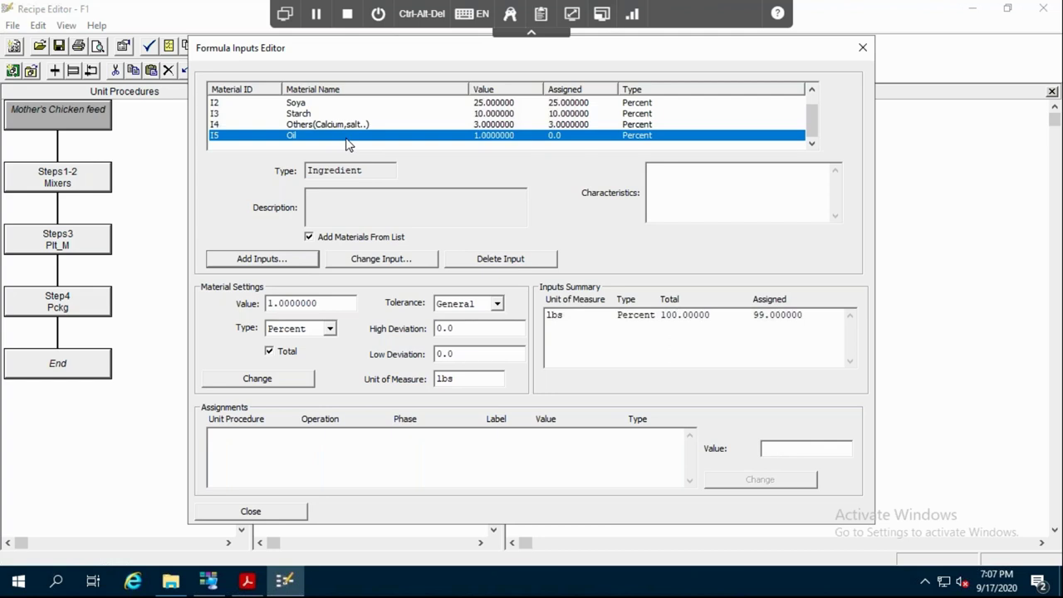
pyautogui.click(863, 48)
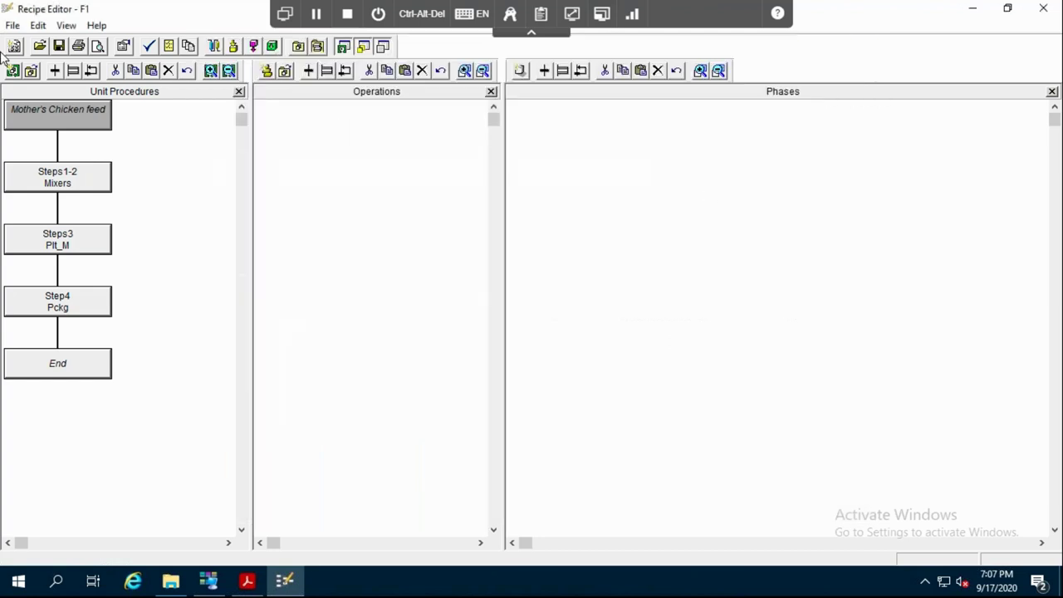
# Step: Review the formula outputs, checking the value set for finished good F1 Chicken Feed, and close the editor
pyautogui.click(38, 25)
pyautogui.click(92, 107)
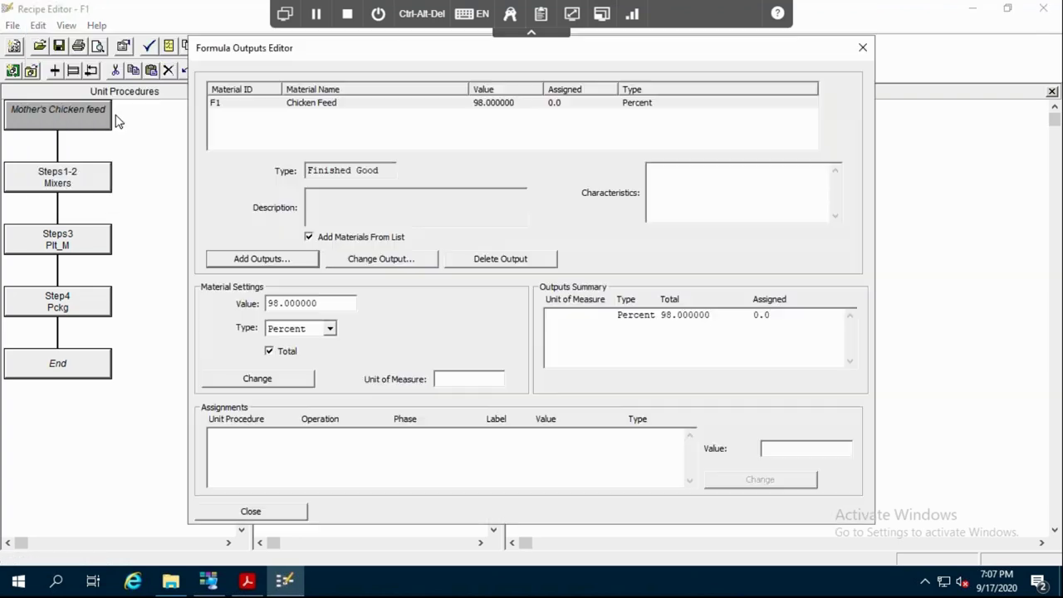
pyautogui.click(266, 102)
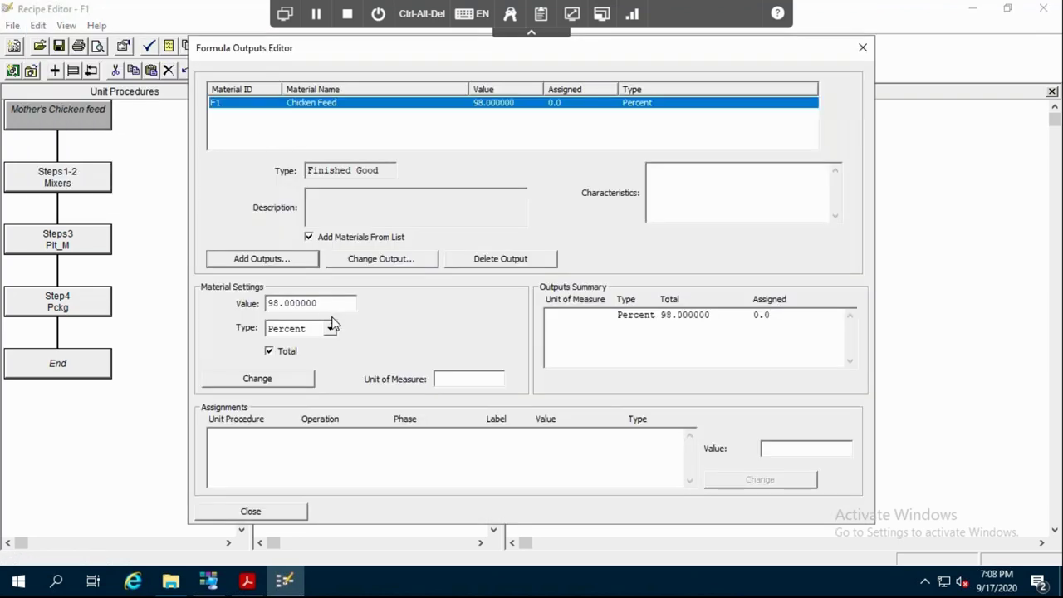
pyautogui.moveTo(332, 305); pyautogui.dragTo(257, 304)
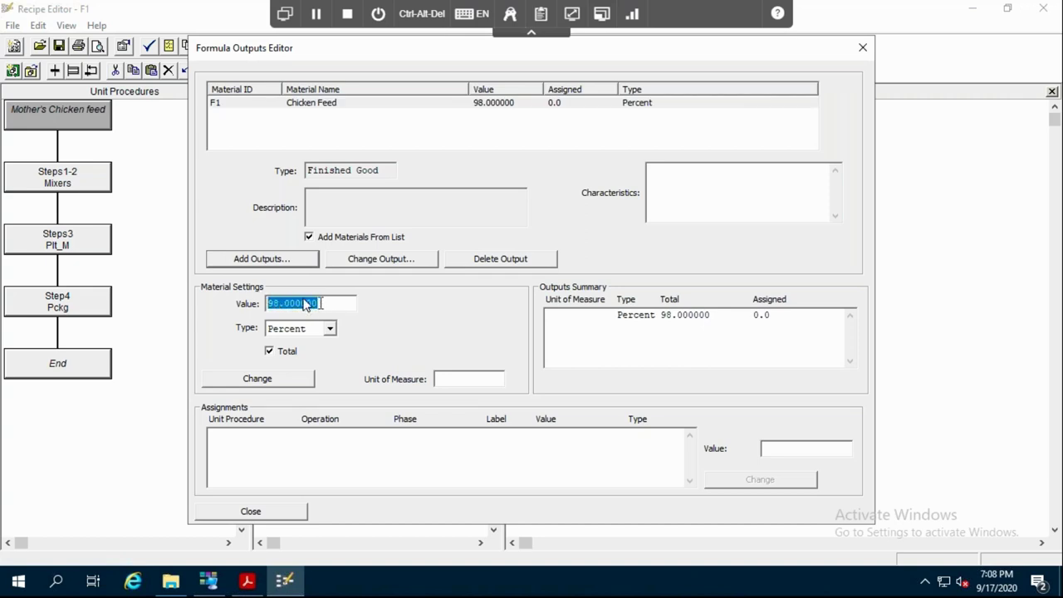
pyautogui.click(269, 512)
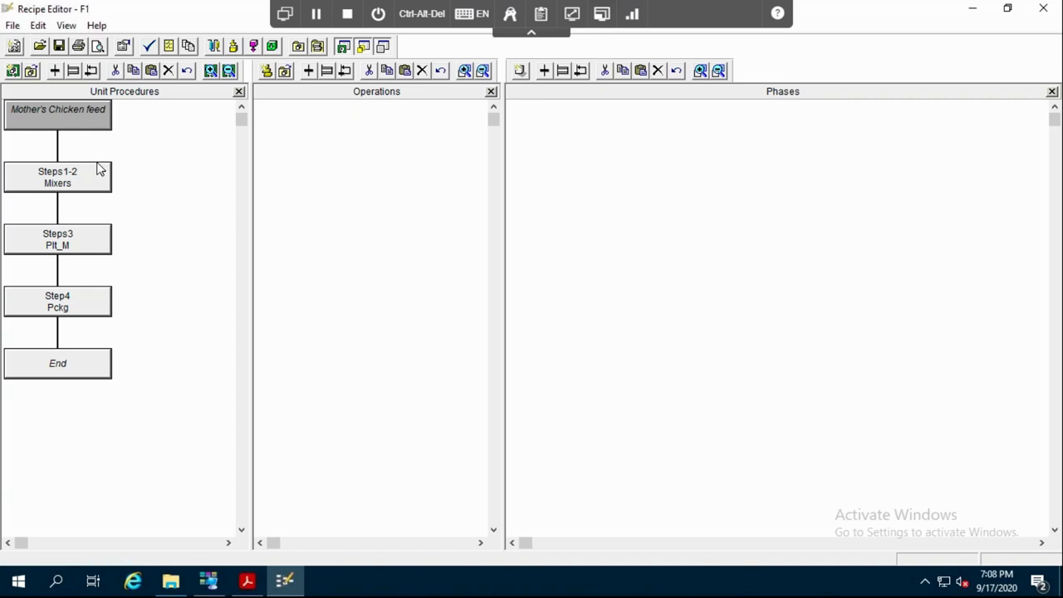
# Step: Check the process instances available for a new unit procedure, highlighting Mixers, and close without adding one
pyautogui.click(12, 72)
pyautogui.click(434, 259)
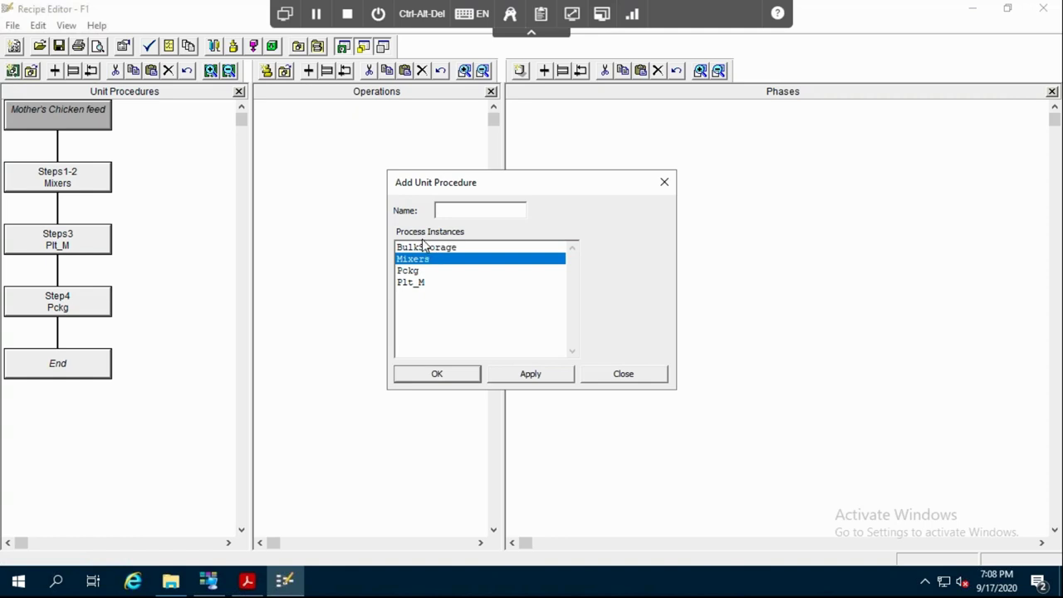
pyautogui.click(640, 378)
# Step: Show the operations of unit procedure Steps1-2 and view the properties of the Steps1 Bulk Add operation
pyautogui.click(56, 186)
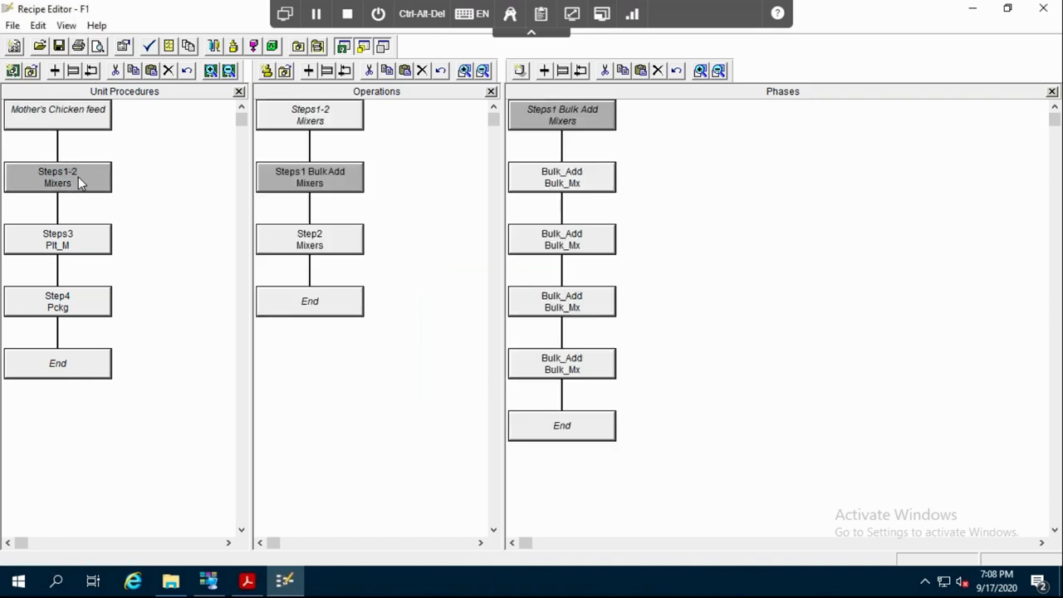
pyautogui.doubleClick(334, 179)
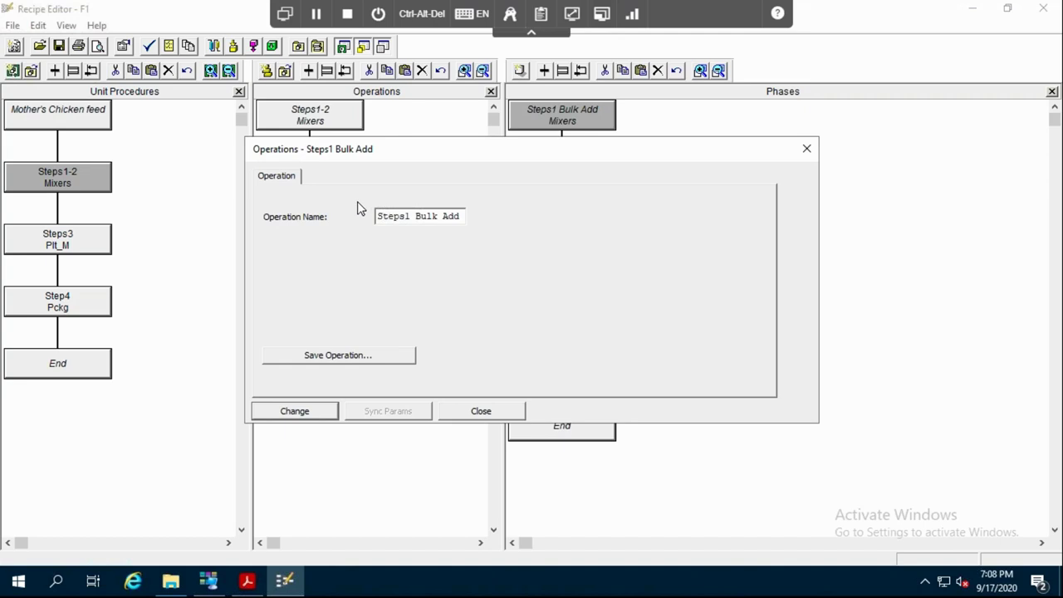
pyautogui.click(482, 412)
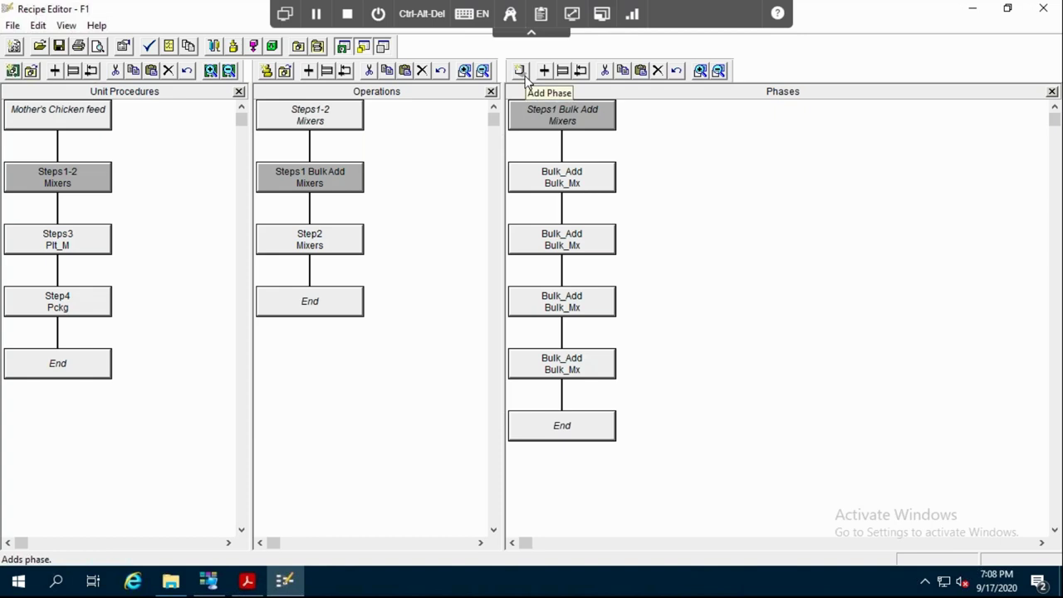
# Step: Check which Transfer phases can be added to the Steps1 Bulk Add operation, and close without adding one
pyautogui.click(521, 73)
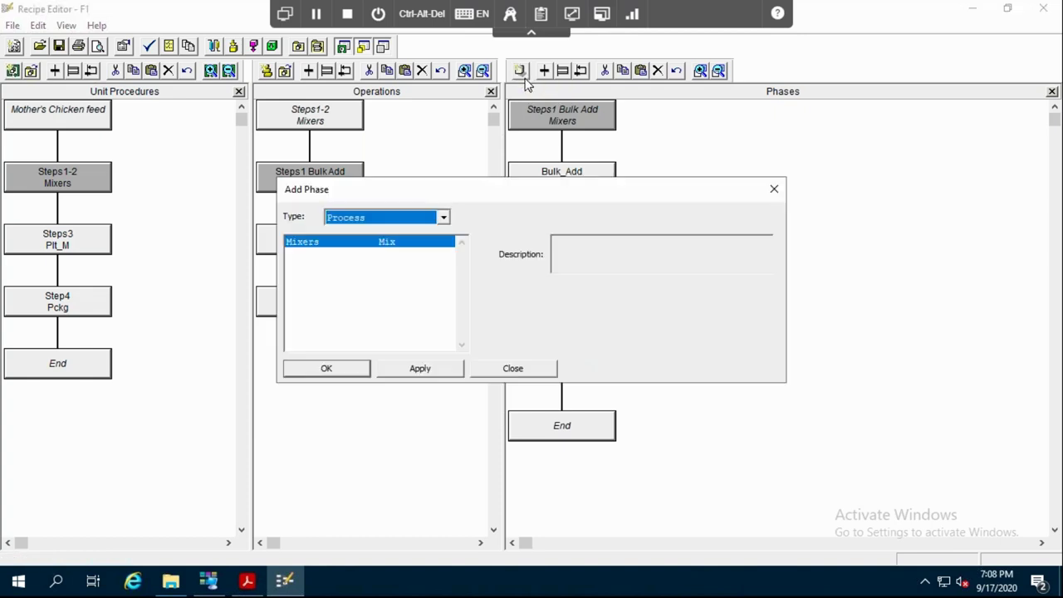
pyautogui.click(444, 218)
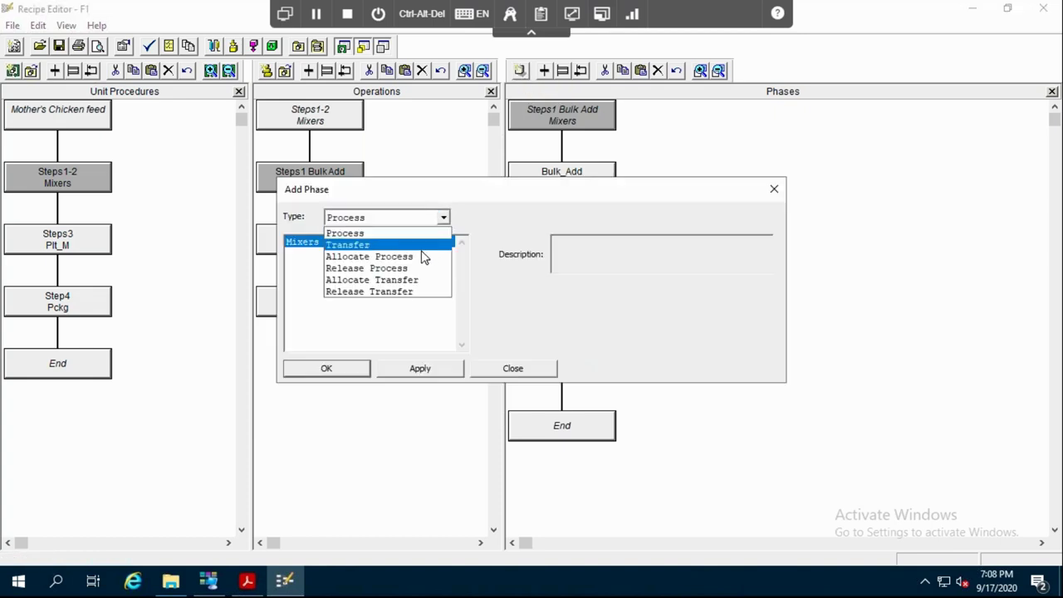
pyautogui.click(424, 246)
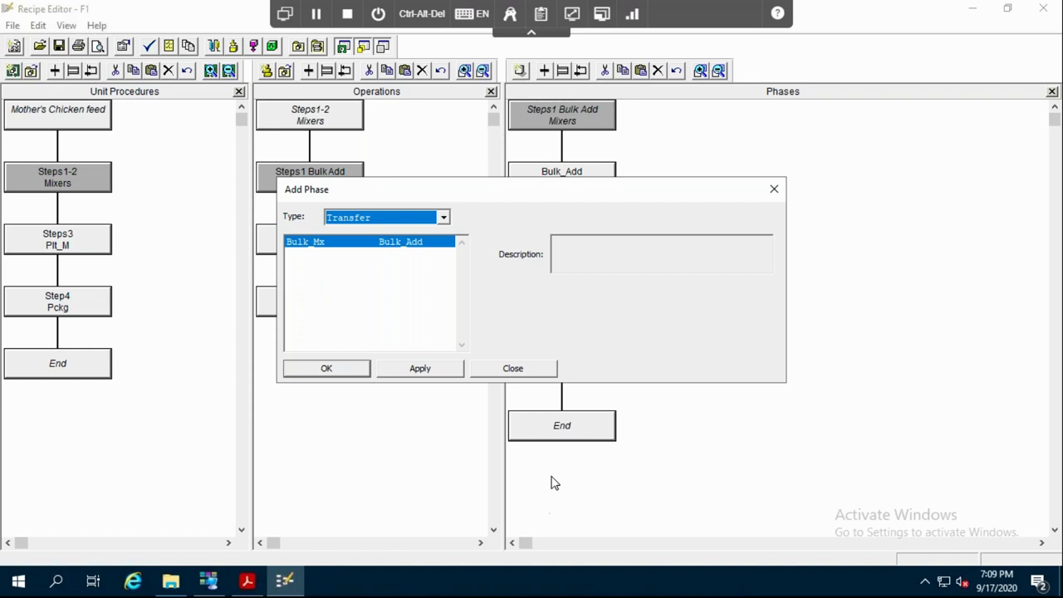
pyautogui.click(513, 371)
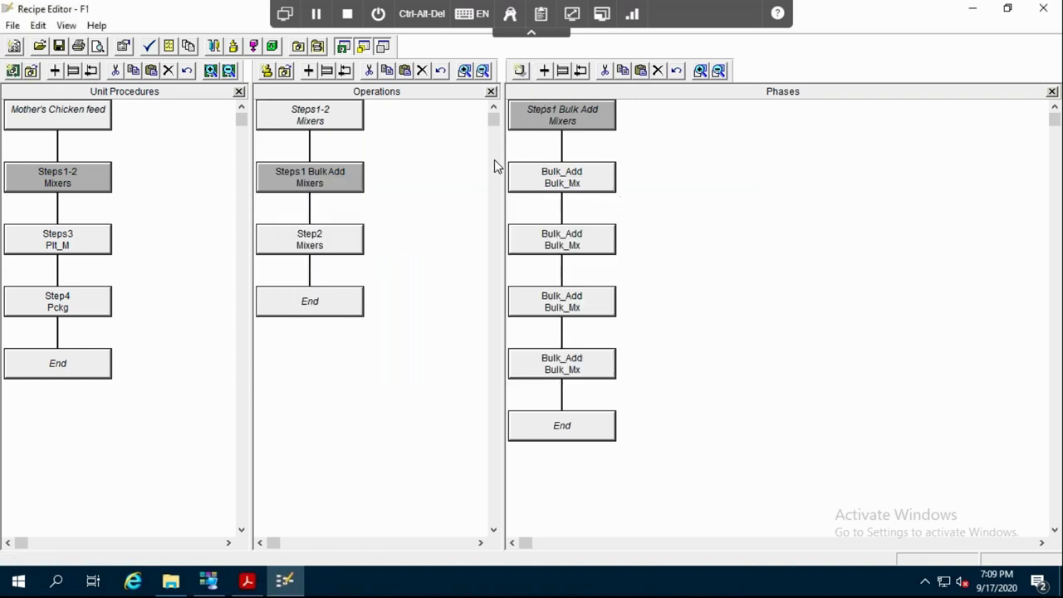
# Step: View the parameters of the first Bulk_Add phase, including its material ID and value, and close the properties
pyautogui.click(592, 177)
pyautogui.doubleClick(591, 177)
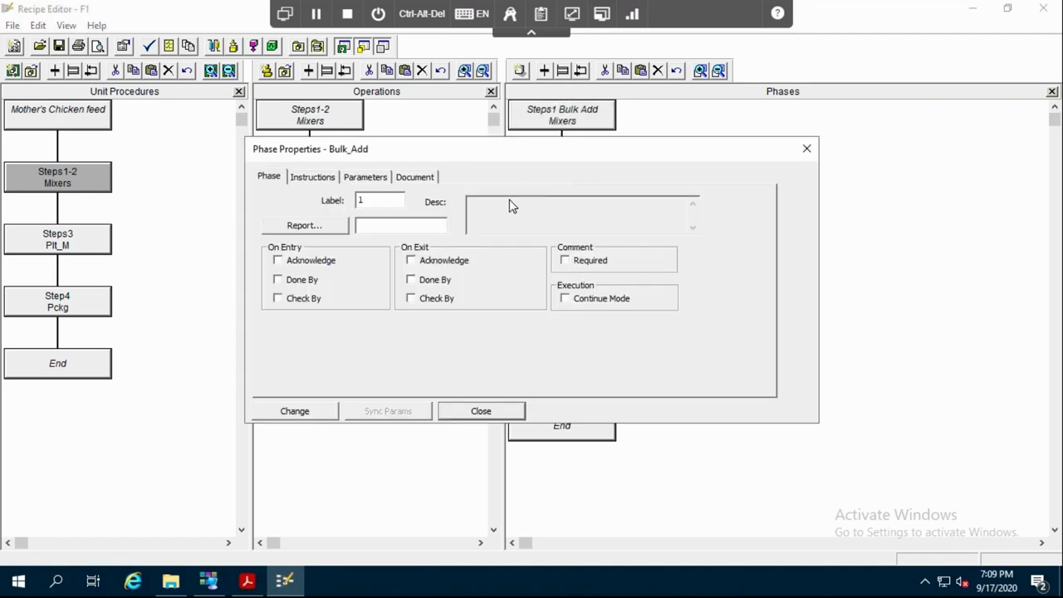
pyautogui.click(368, 178)
pyautogui.click(410, 258)
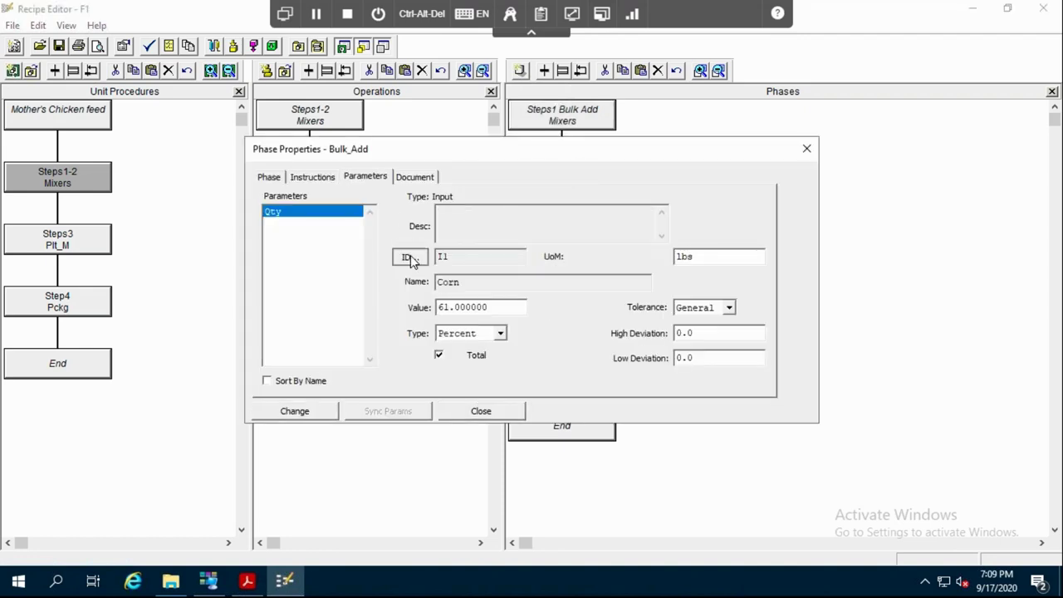
pyautogui.click(852, 195)
pyautogui.click(806, 150)
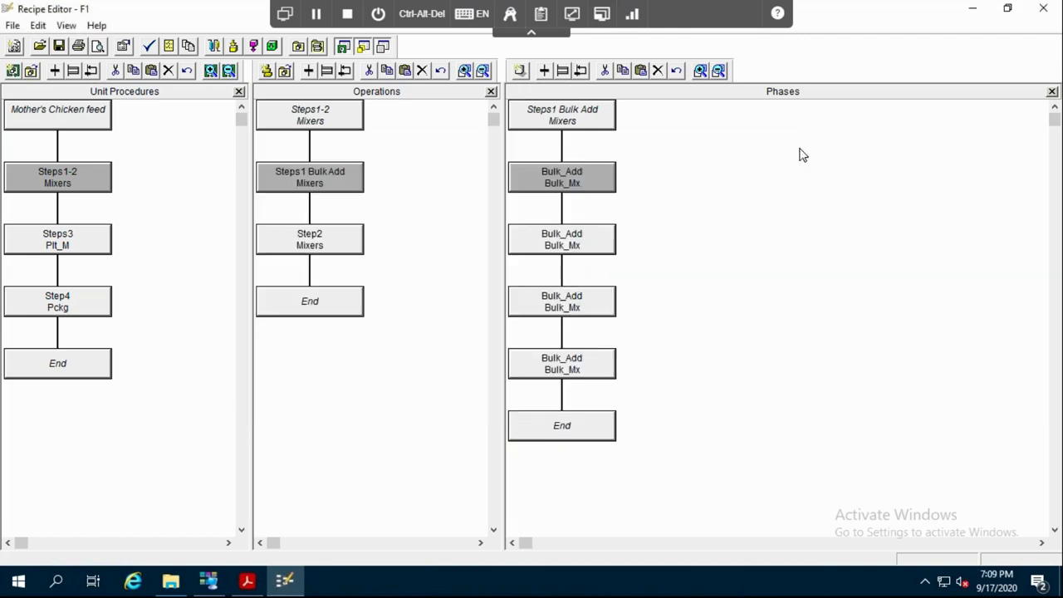
# Step: Select the remaining Bulk_Add phases one after another, and display the phases of the Step2 operation
pyautogui.click(559, 240)
pyautogui.click(551, 304)
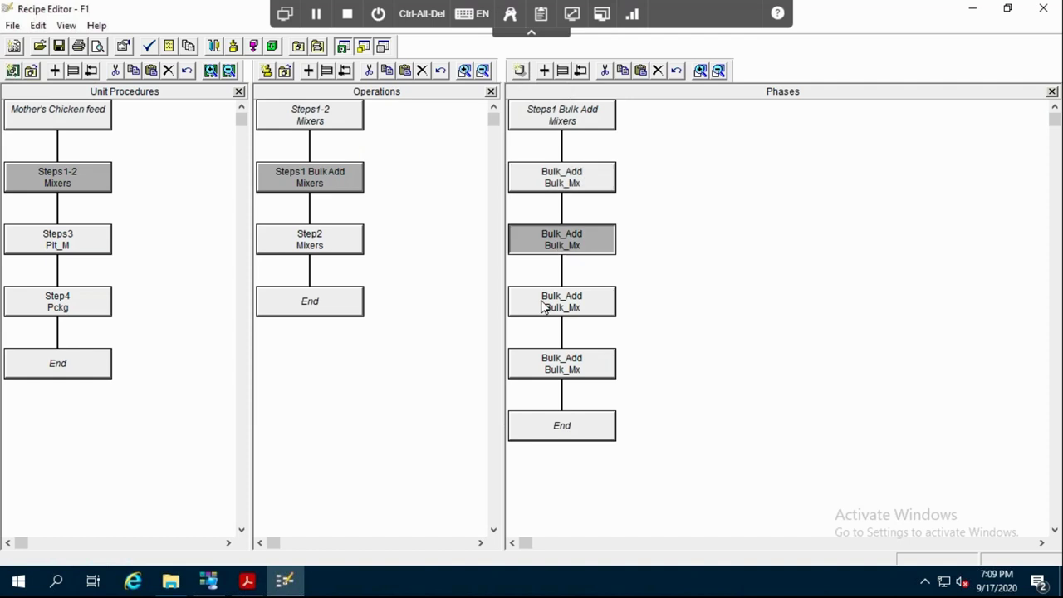
pyautogui.click(555, 371)
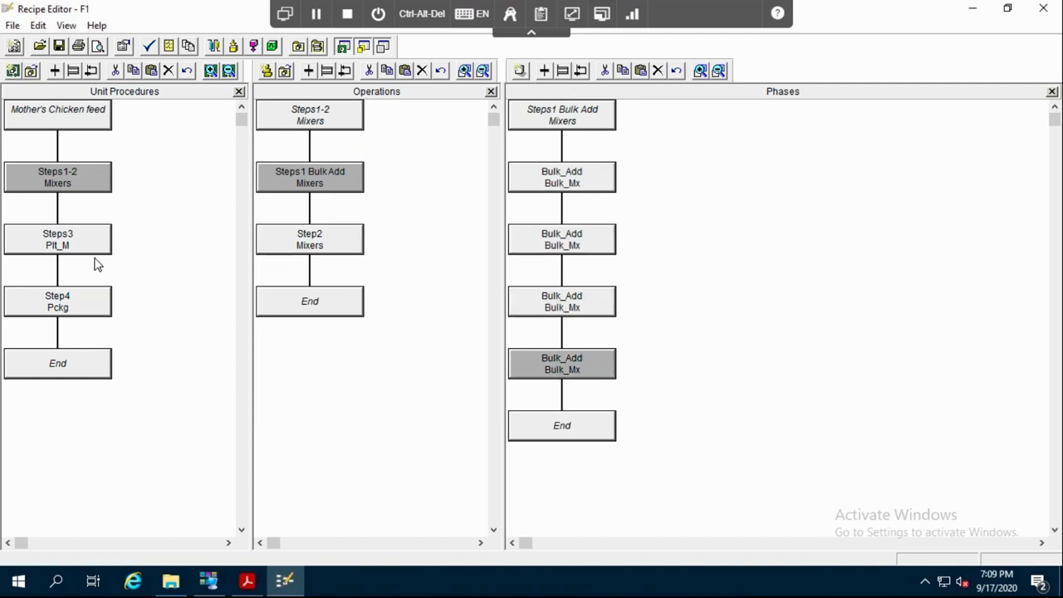
pyautogui.click(333, 250)
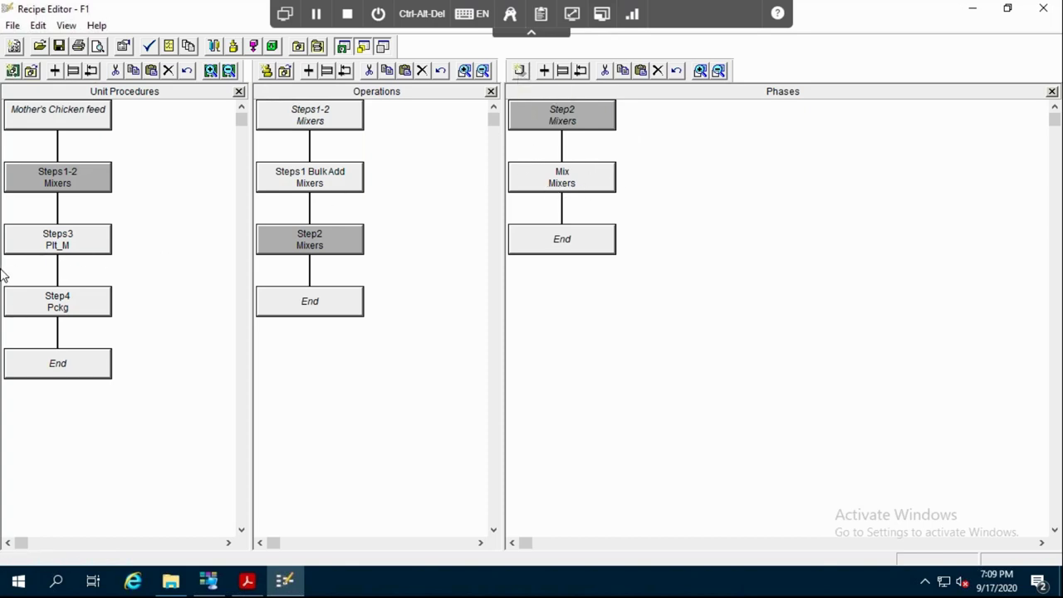
# Step: Display the phases of unit procedure Steps3, insert a branch above Heat, Press and Cool, and undo the insertion
pyautogui.click(55, 248)
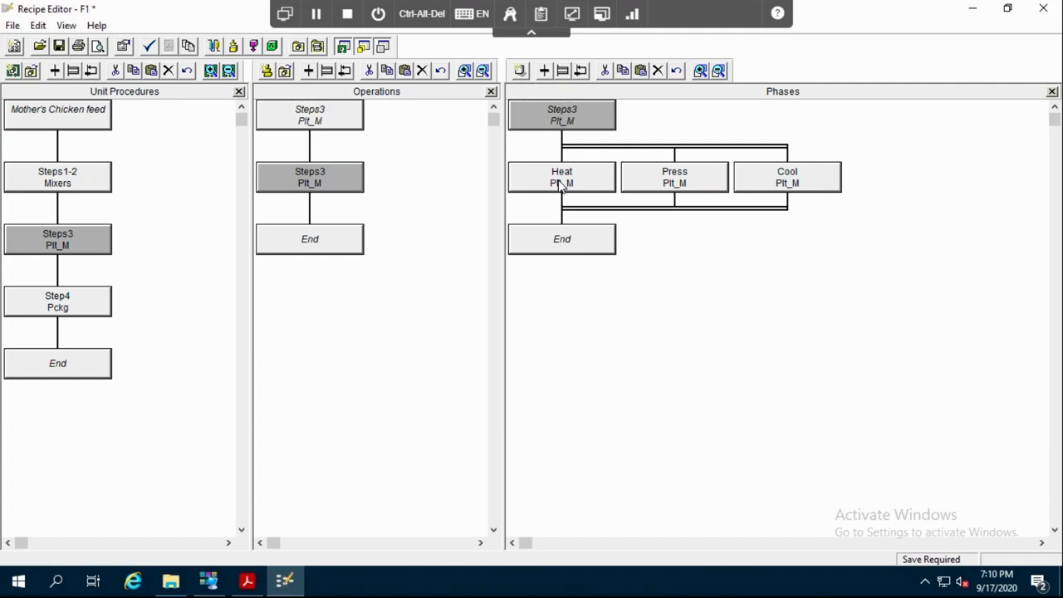
pyautogui.click(567, 74)
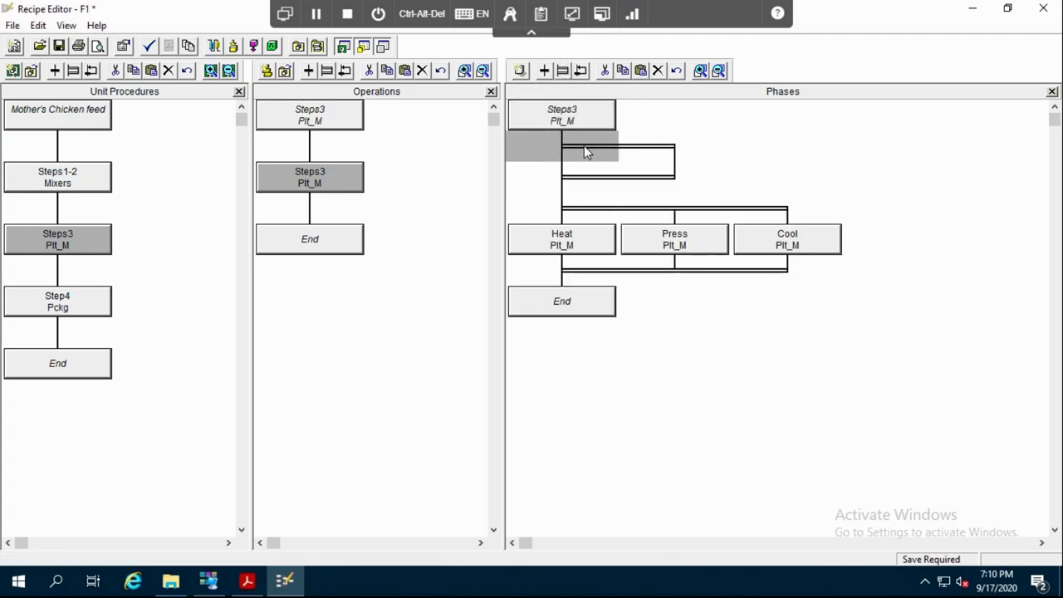
pyautogui.click(675, 70)
# Step: Display the operations and phases of unit procedure Step4, and close the recipe editor, discarding the changes
pyautogui.click(71, 309)
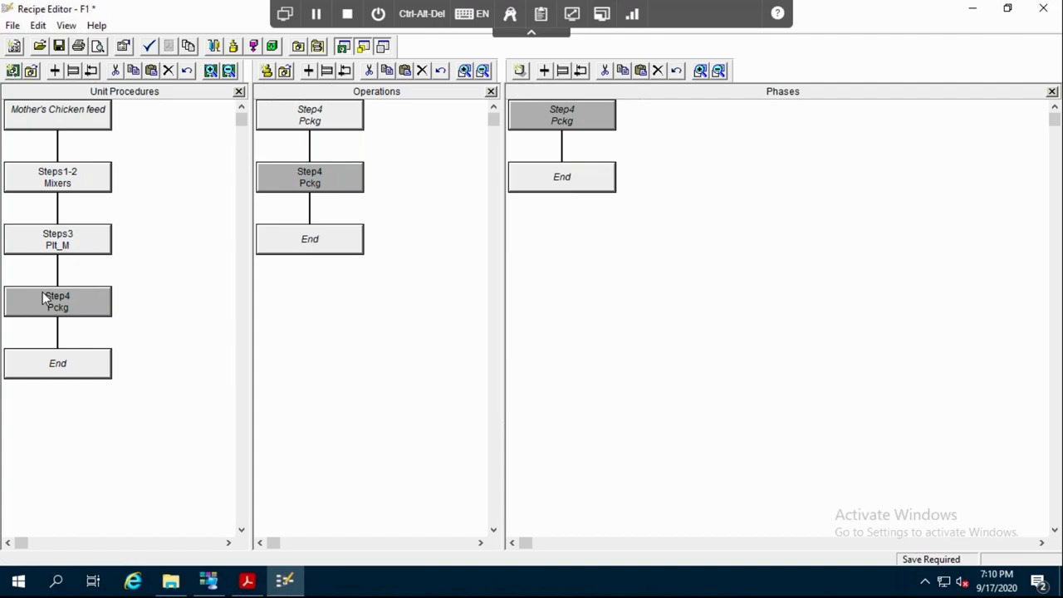
pyautogui.click(13, 24)
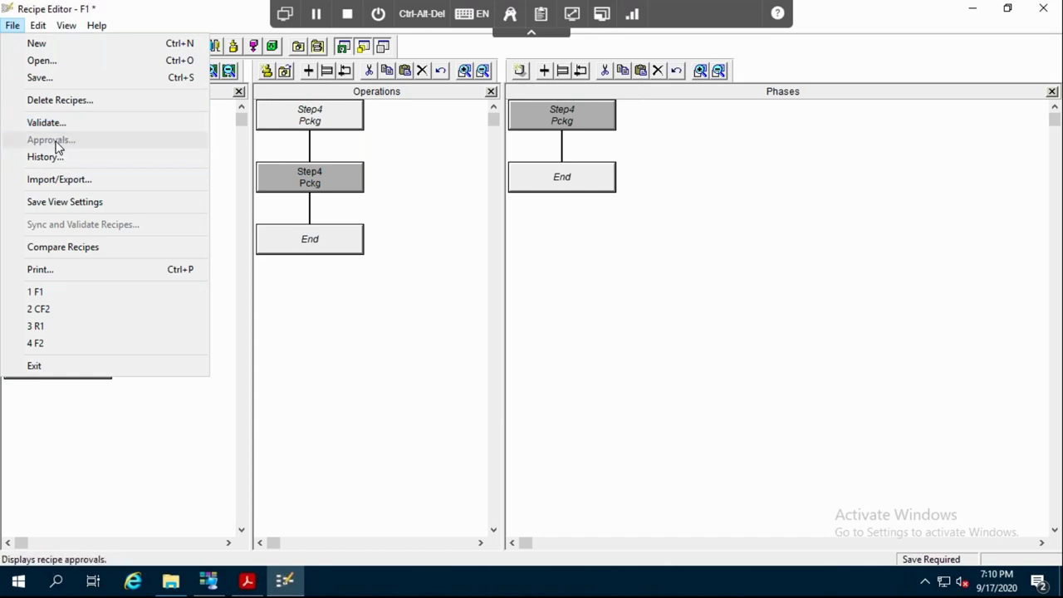
pyautogui.click(850, 294)
pyautogui.click(1043, 8)
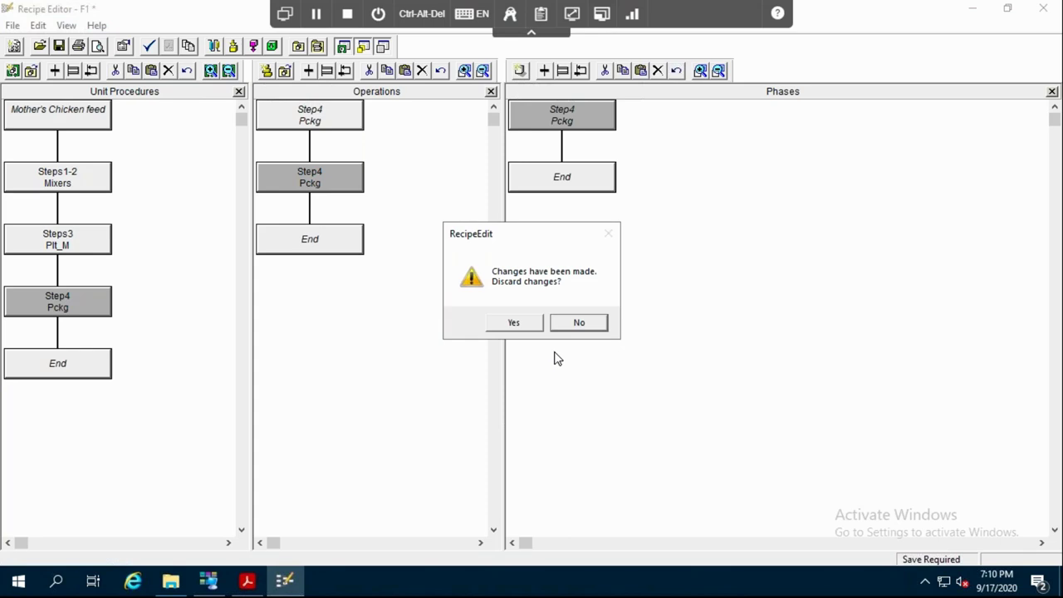
pyautogui.click(527, 327)
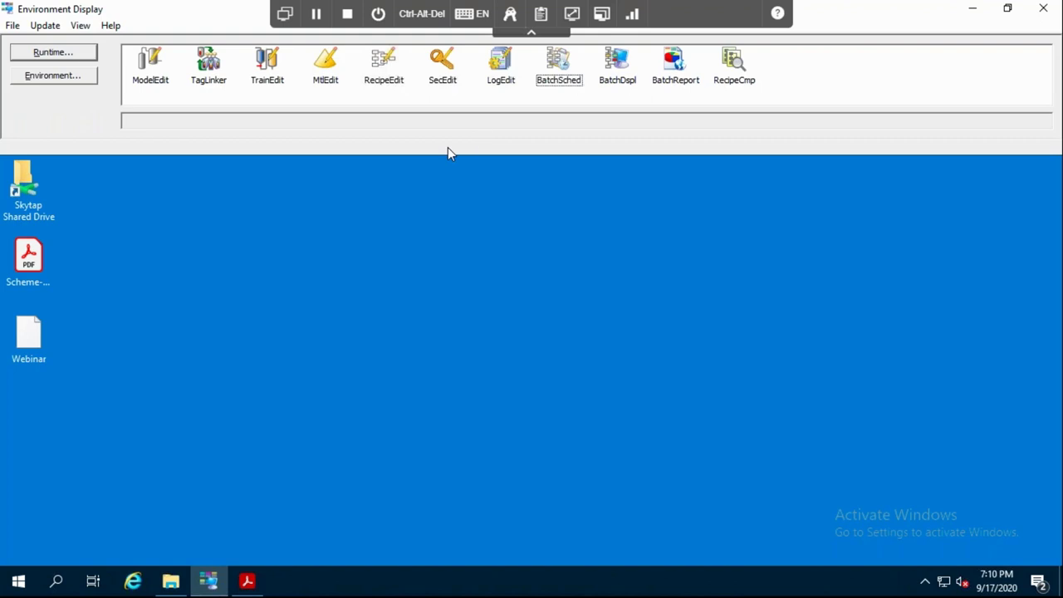
# Step: Add a batch for campaign Camp2 in Batch Scheduler, keeping Lot1, Batch1, recipe F1, quantity 1000, Train_All and automatic mode
pyautogui.click(561, 71)
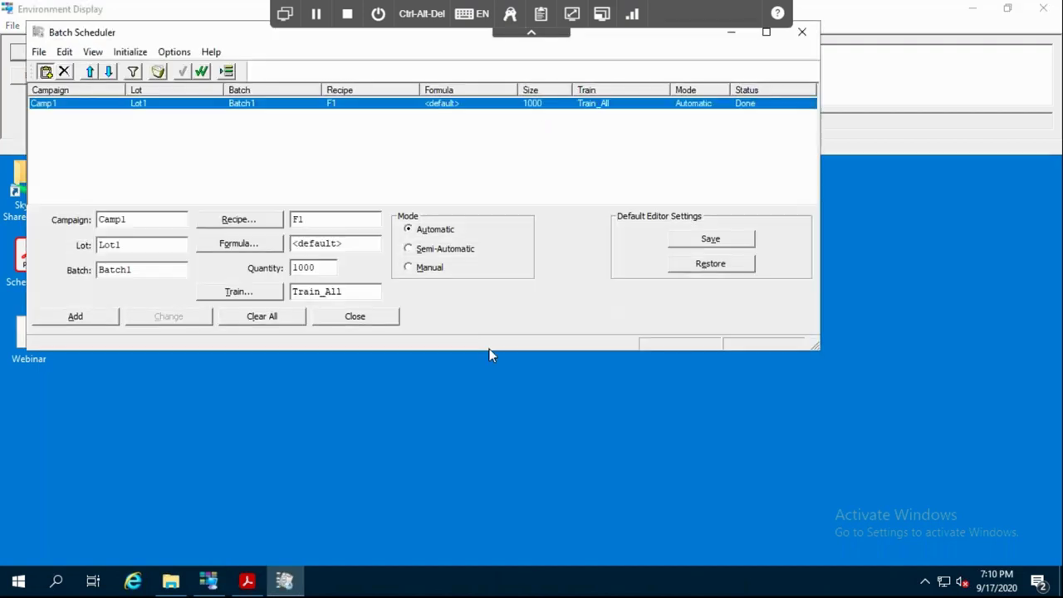
pyautogui.click(148, 245)
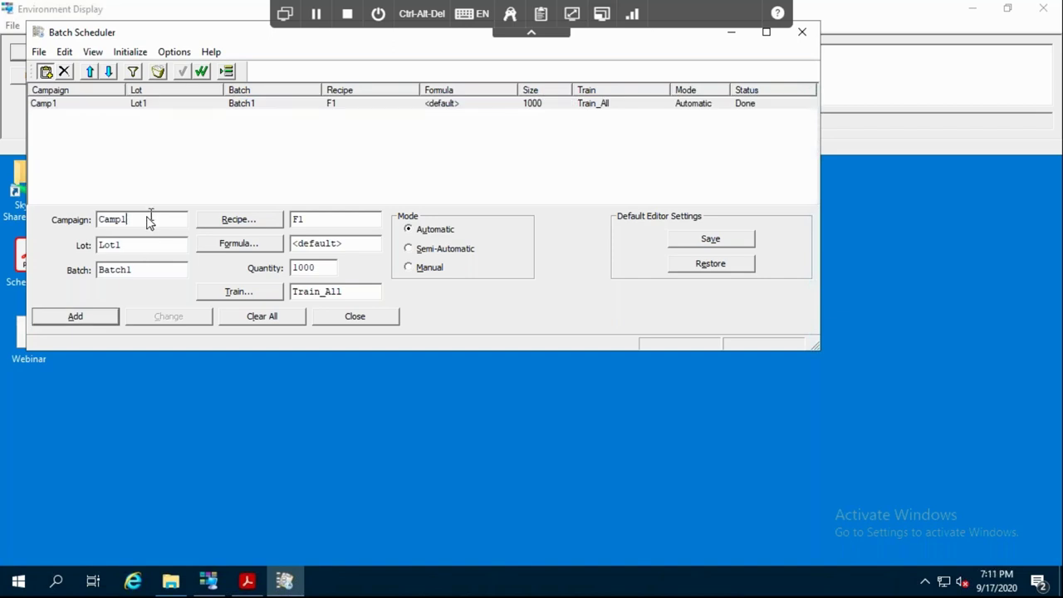
pyautogui.write('2')
pyautogui.click(245, 229)
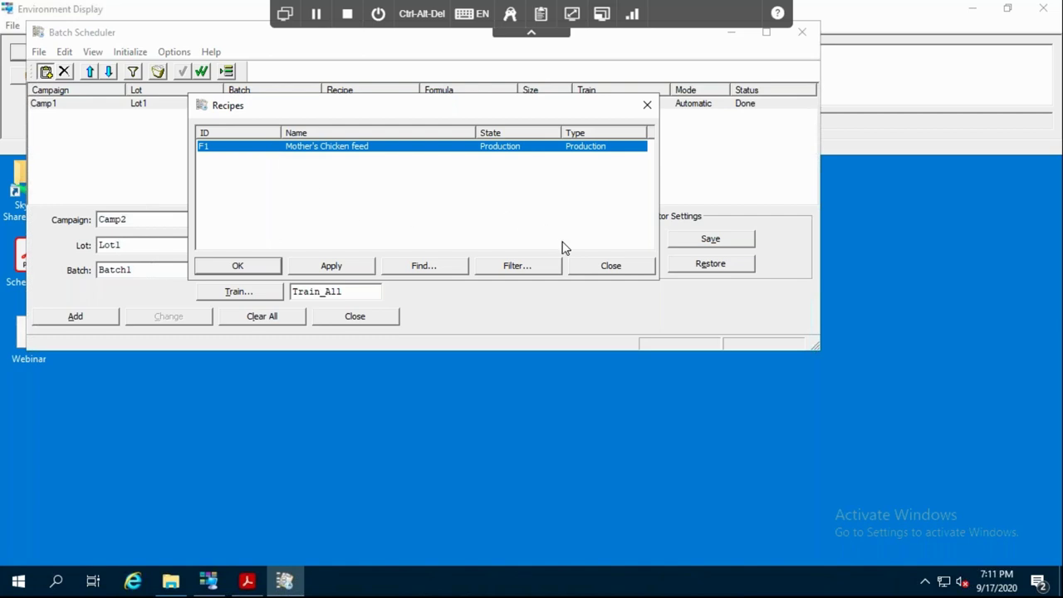
pyautogui.click(602, 267)
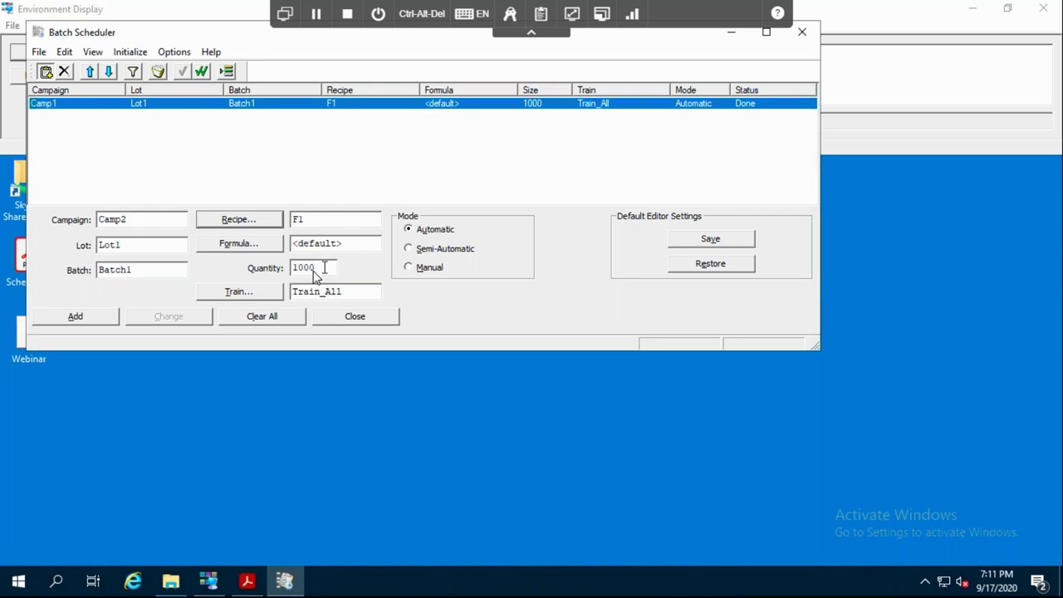
pyautogui.click(98, 324)
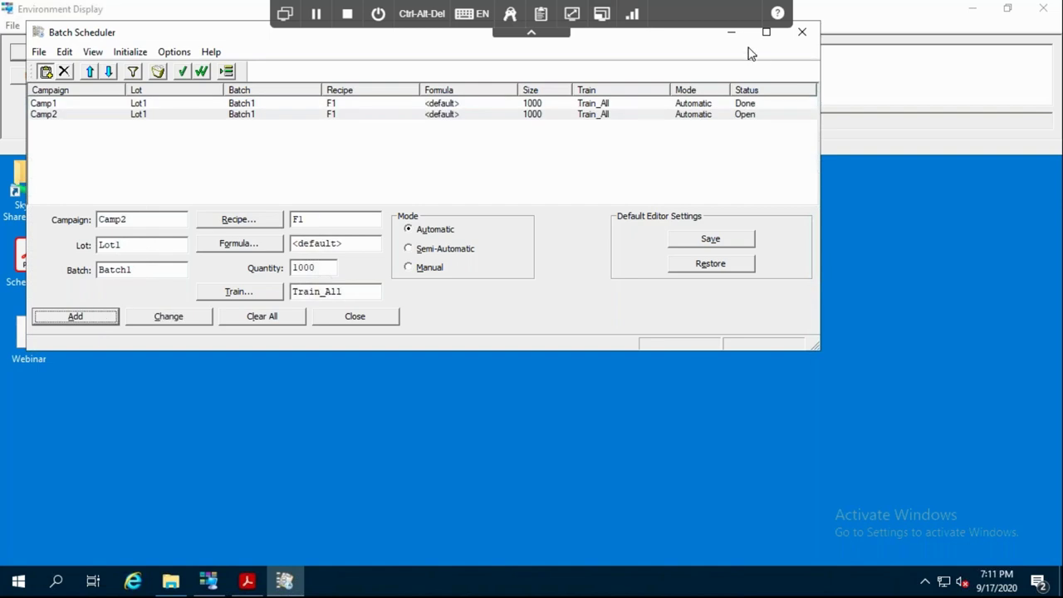
# Step: Initialize the Camp2 batch so it is ready to run, and close the scheduler
pyautogui.click(759, 114)
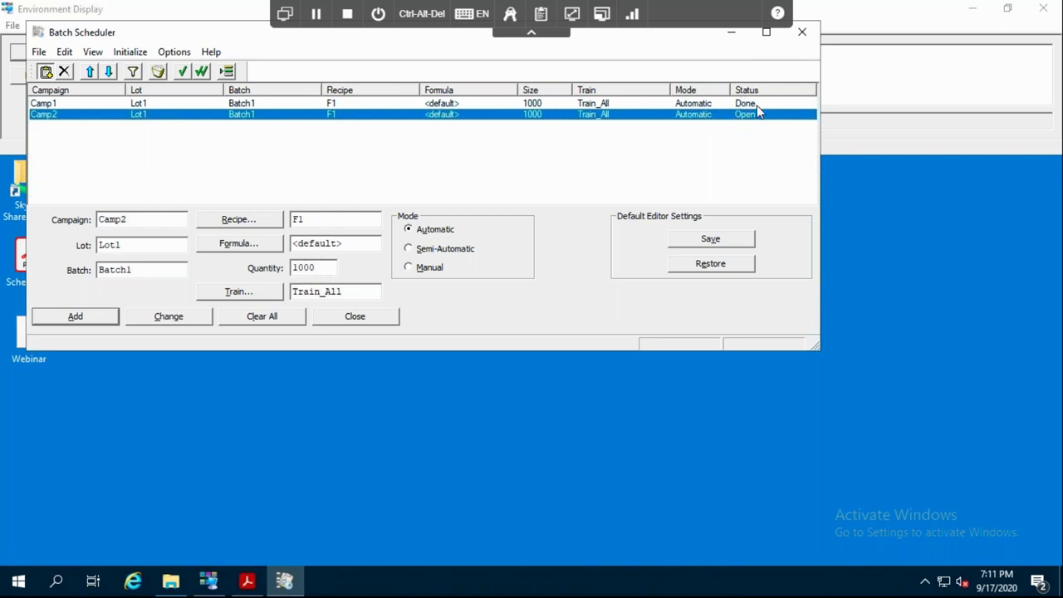
pyautogui.click(184, 73)
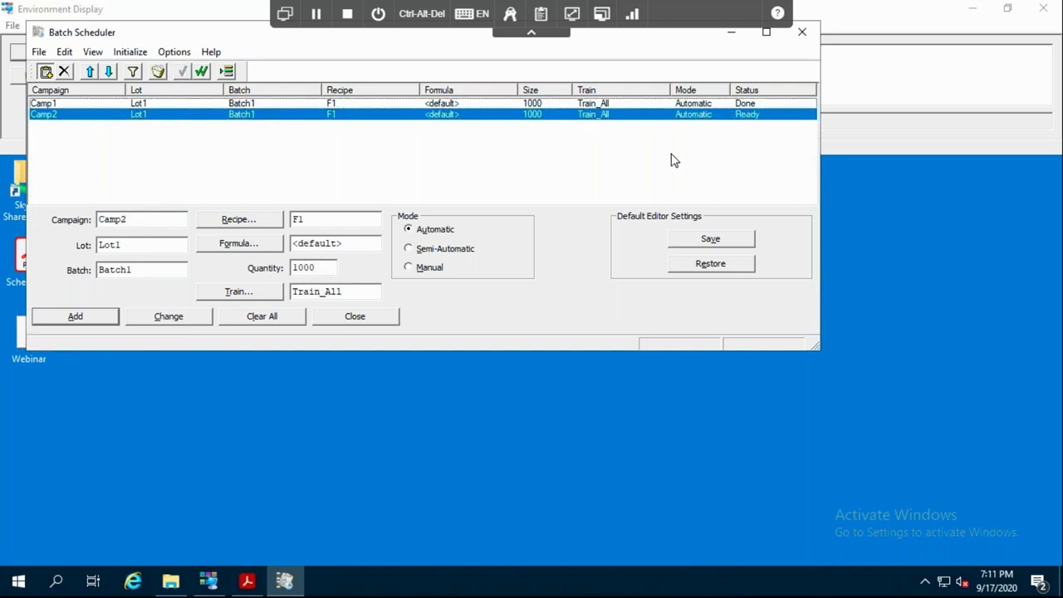
pyautogui.click(368, 318)
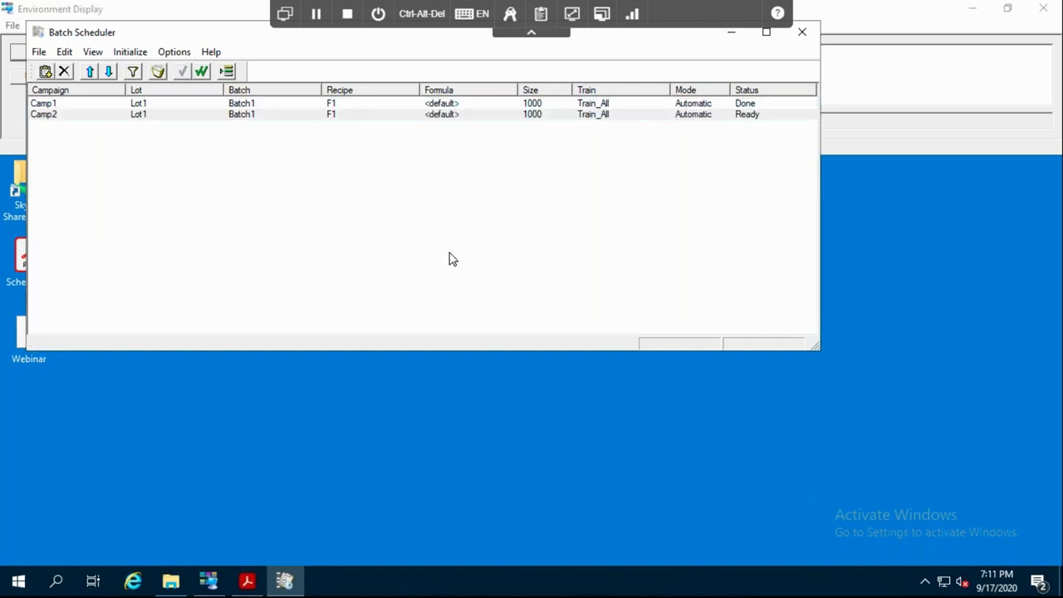
pyautogui.click(802, 32)
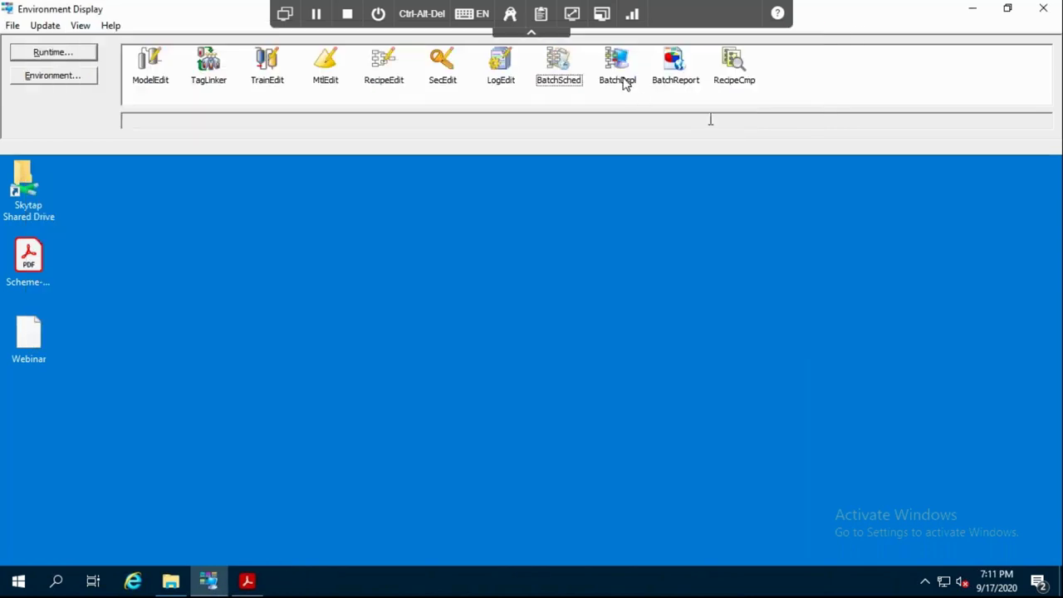
# Step: Select the Camp2 batch from the schedule in Batch Display and start it
pyautogui.click(618, 66)
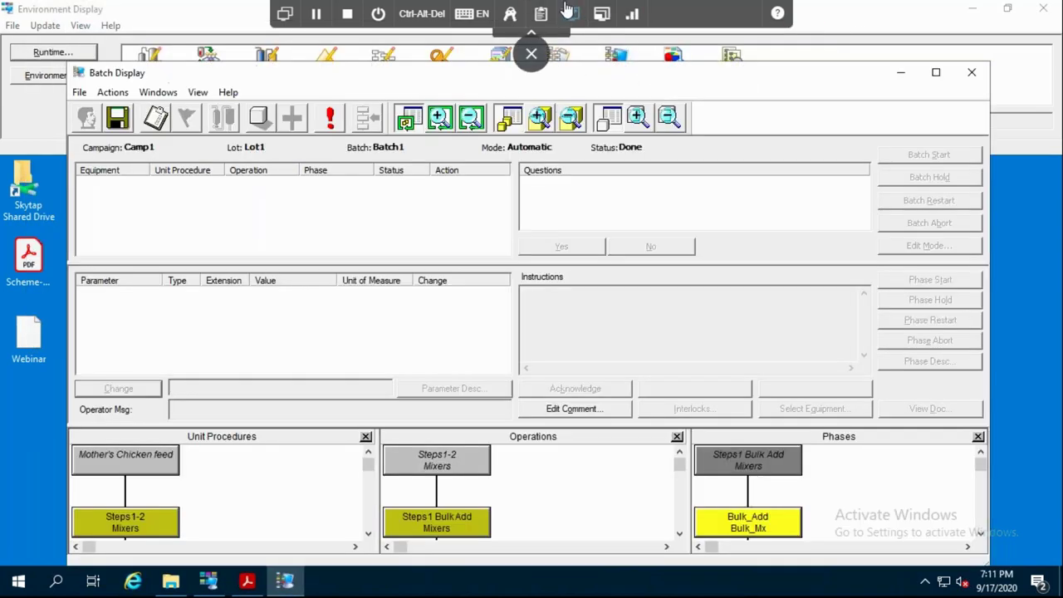
pyautogui.click(159, 92)
pyautogui.click(182, 117)
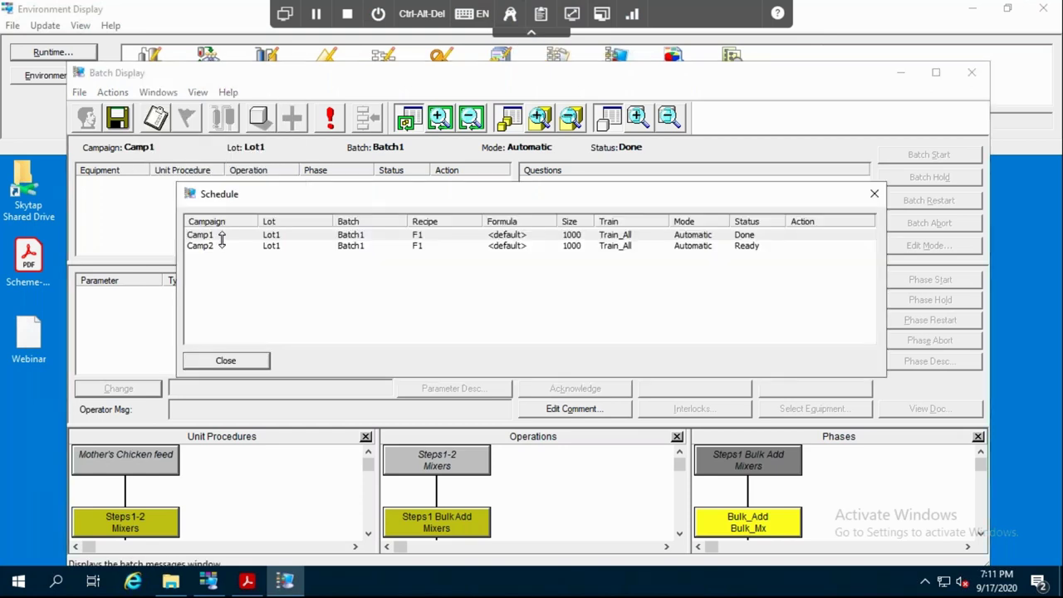
pyautogui.click(228, 247)
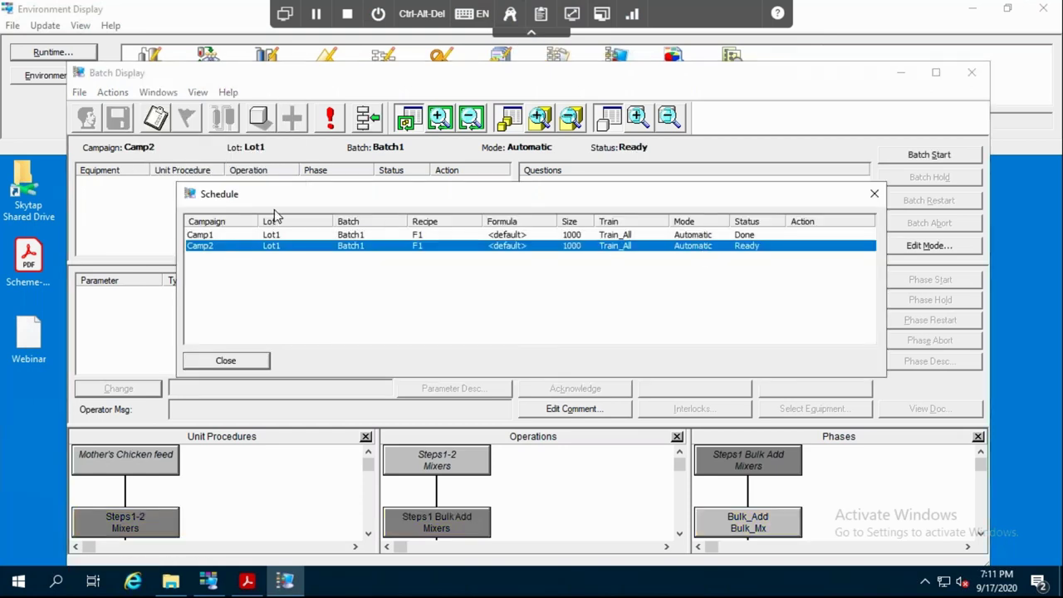
pyautogui.click(256, 363)
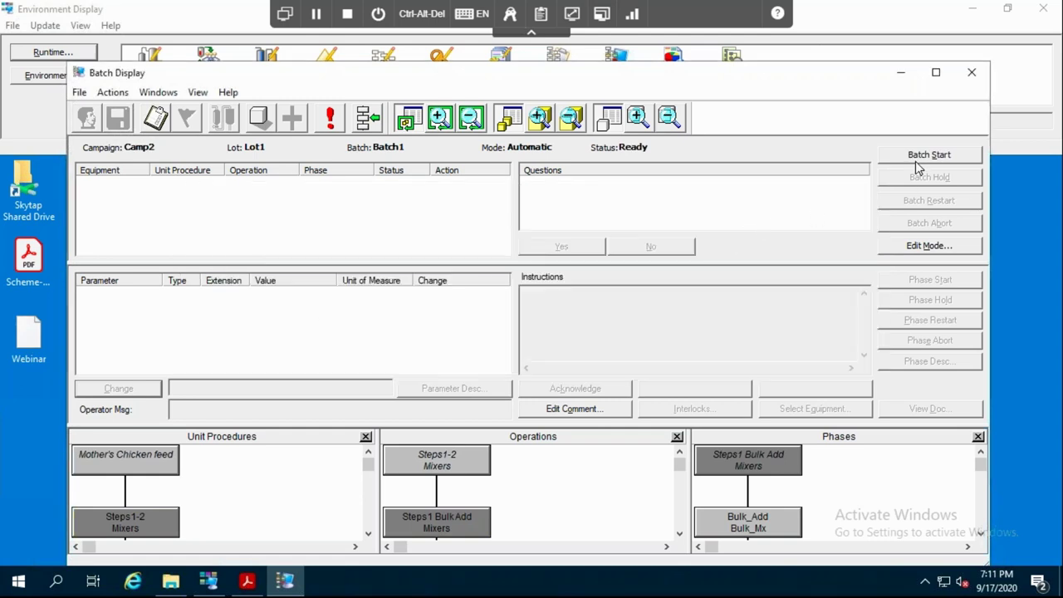
pyautogui.click(928, 157)
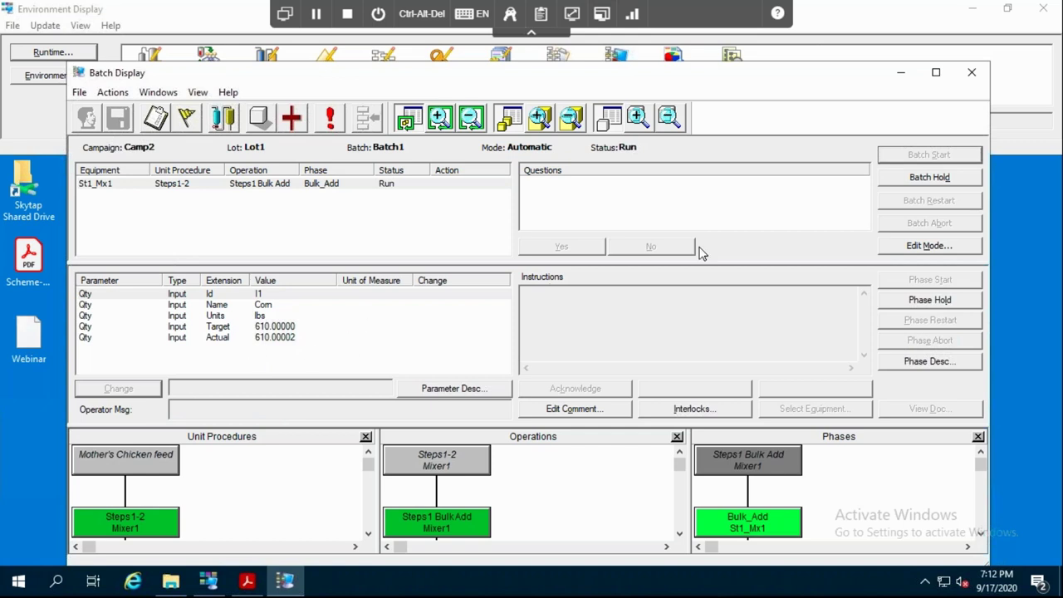
# Step: Maximize the batch display and enlarge the area of the unit procedure, operation and phase diagrams
pyautogui.click(937, 72)
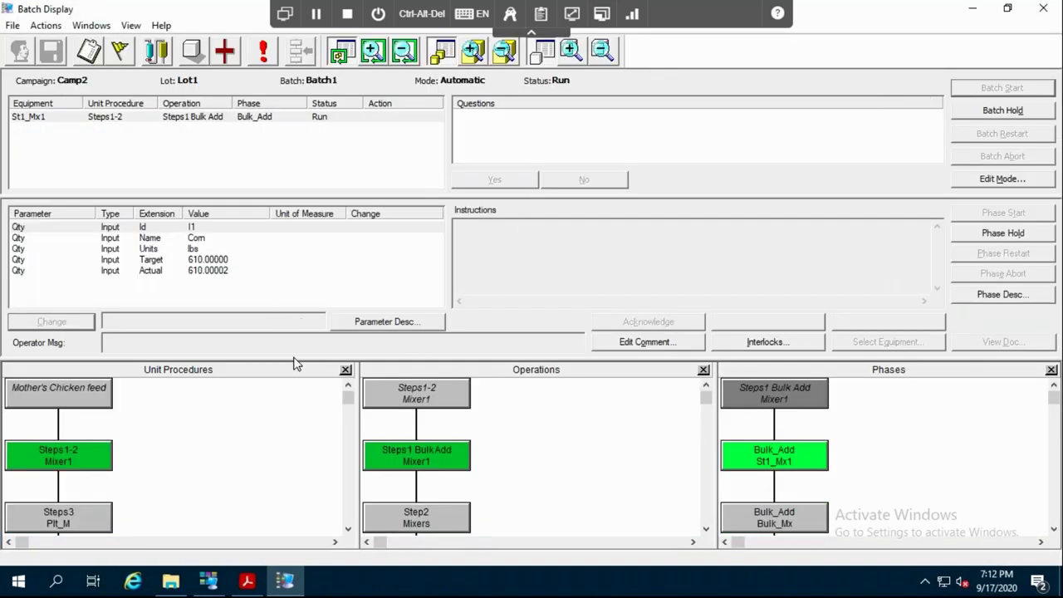
pyautogui.moveTo(312, 351); pyautogui.dragTo(316, 314)
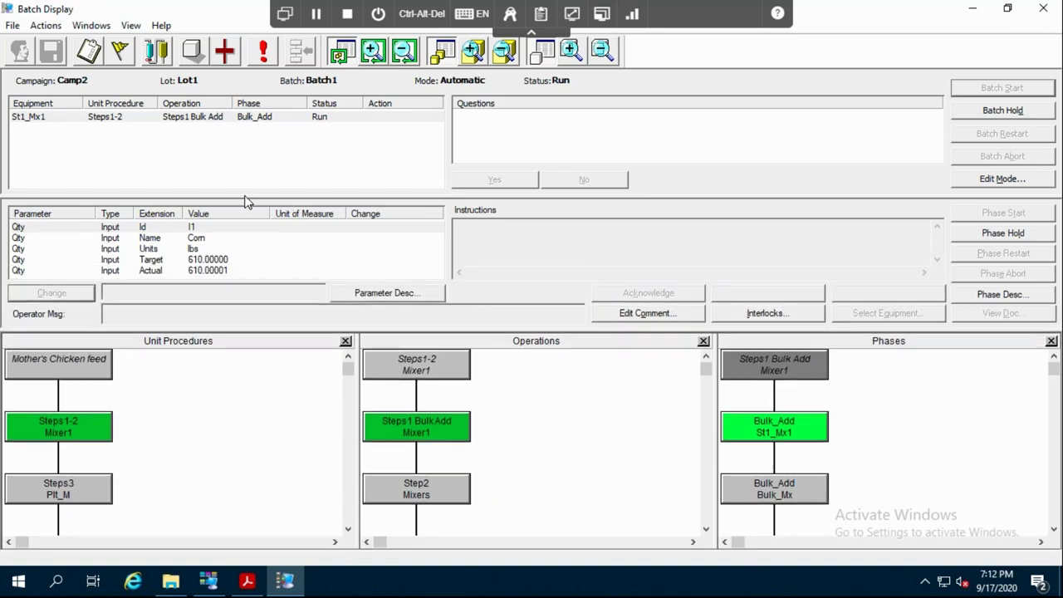
pyautogui.moveTo(239, 194); pyautogui.dragTo(239, 148)
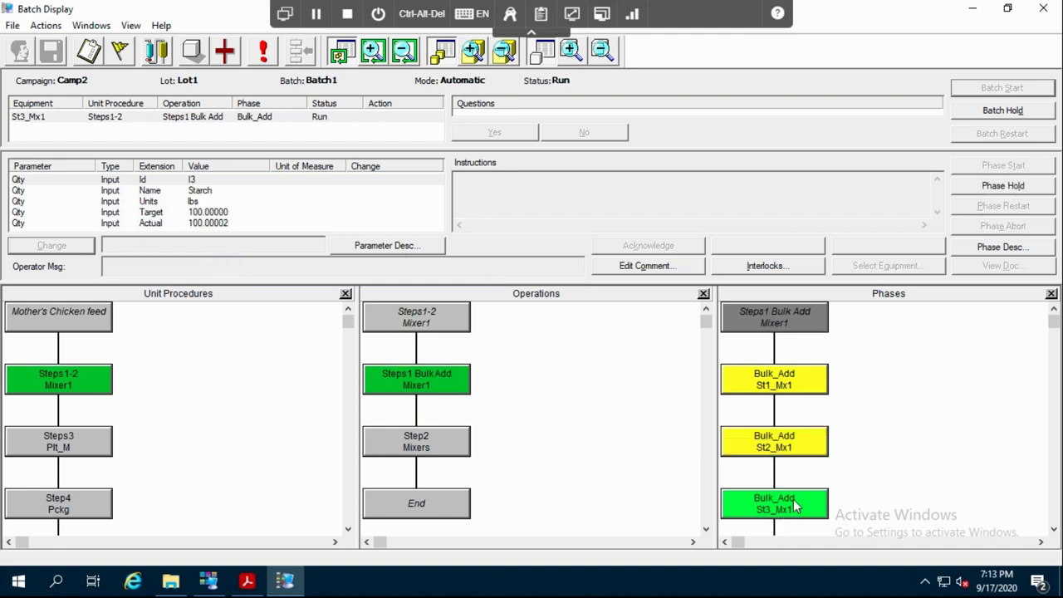
# Step: Follow the phases of the running Camp2 batch until it finishes, and close the batch display
pyautogui.click(1057, 325)
pyautogui.moveTo(1056, 327); pyautogui.dragTo(1058, 342)
pyautogui.click(1057, 343)
pyautogui.scroll(10, 1053, 413)
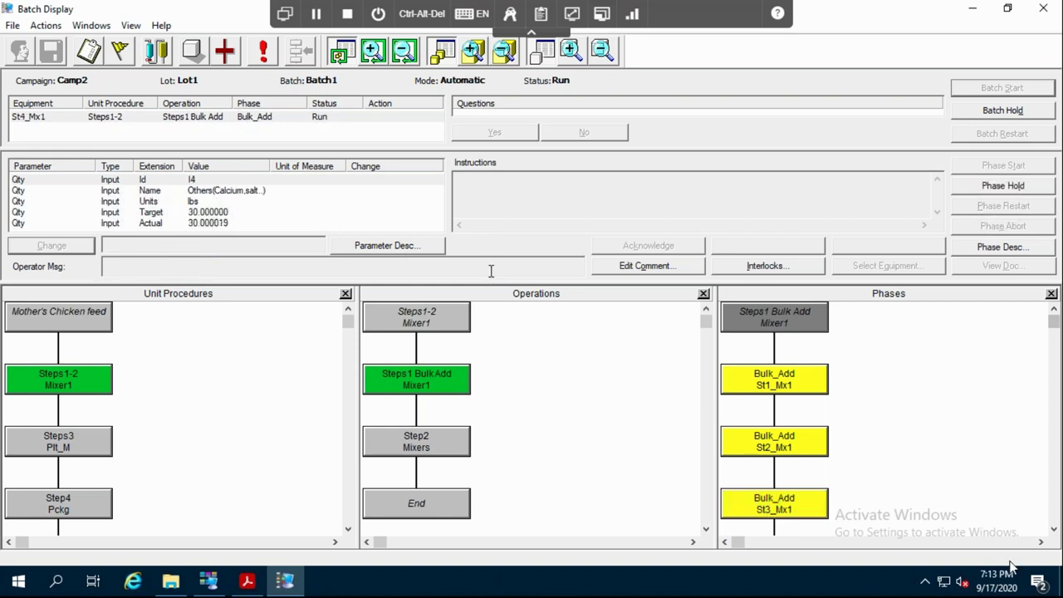
pyautogui.click(1055, 340)
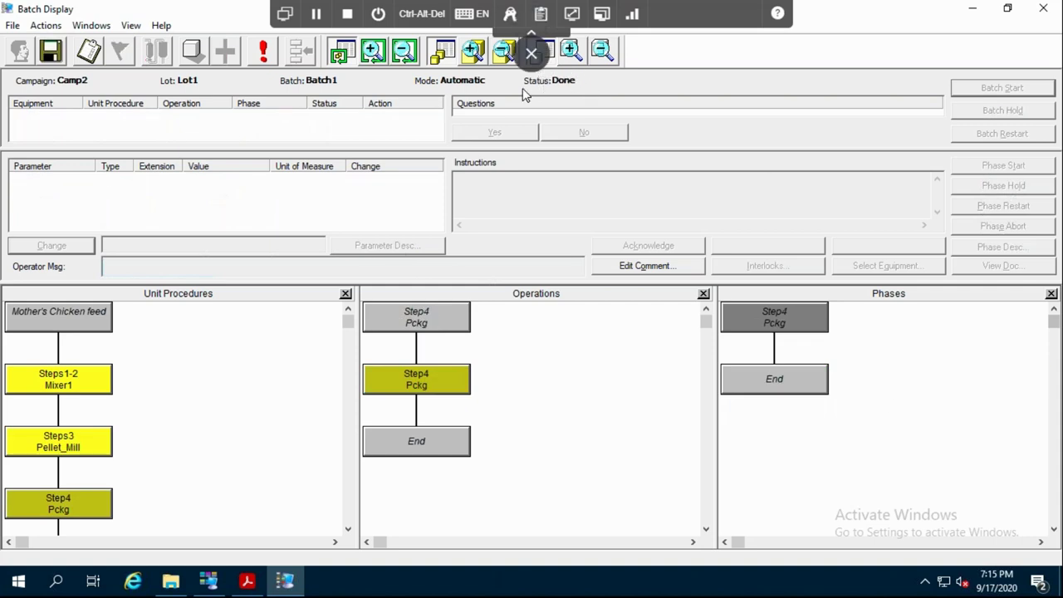
pyautogui.click(1044, 9)
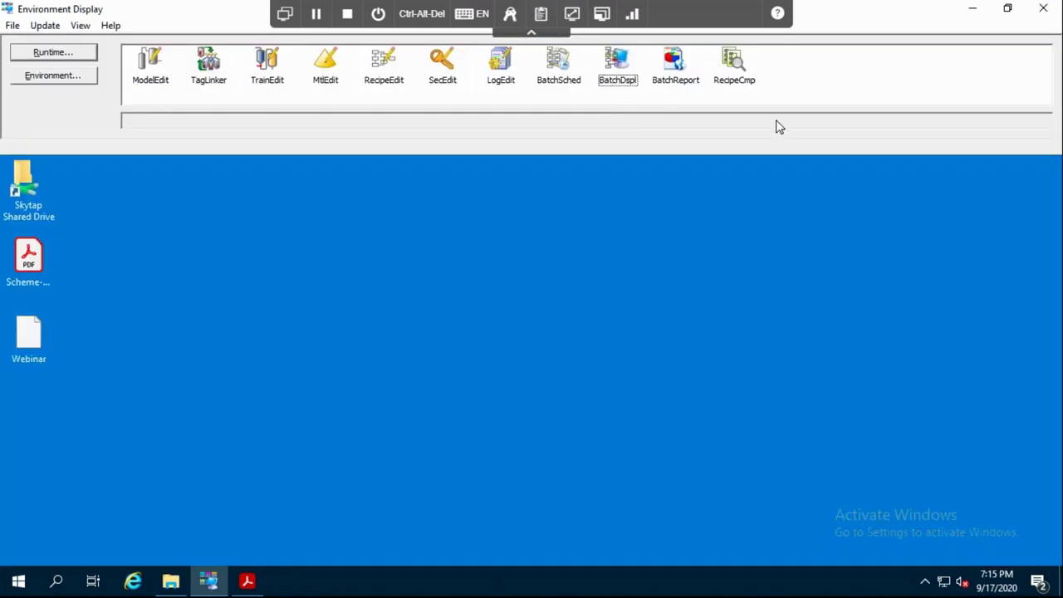
# Step: Open the Batch Management Reports folder in the web reports and run the Batch Detail report with its default filters
pyautogui.click(677, 70)
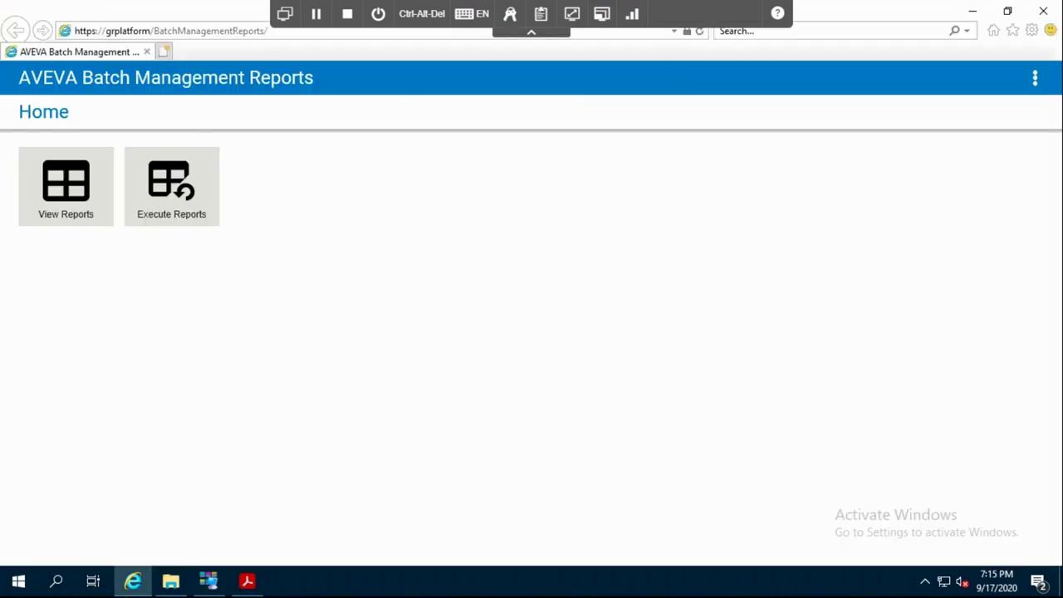
pyautogui.click(190, 204)
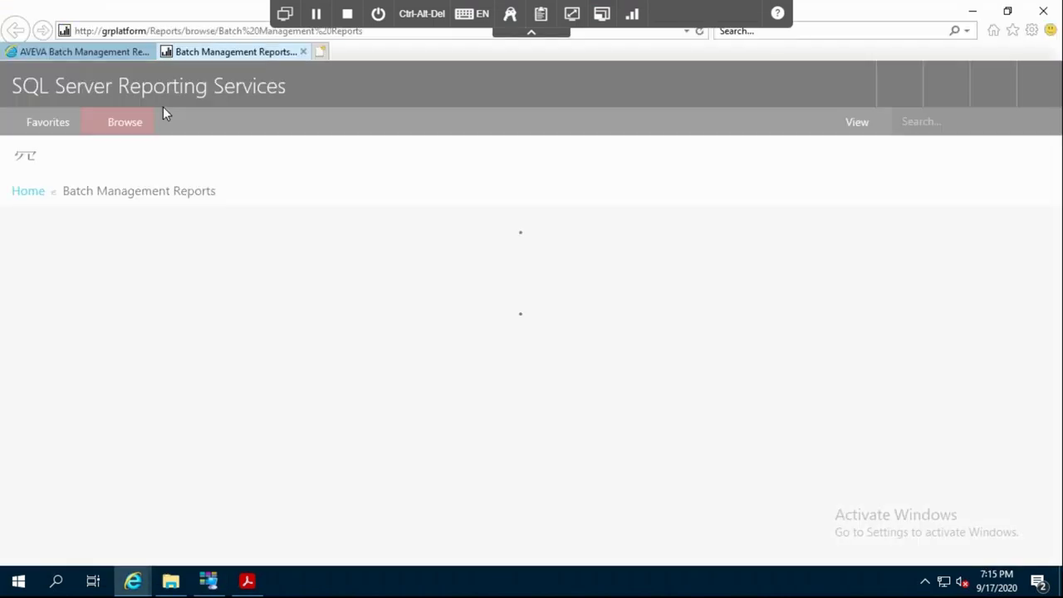
pyautogui.click(121, 129)
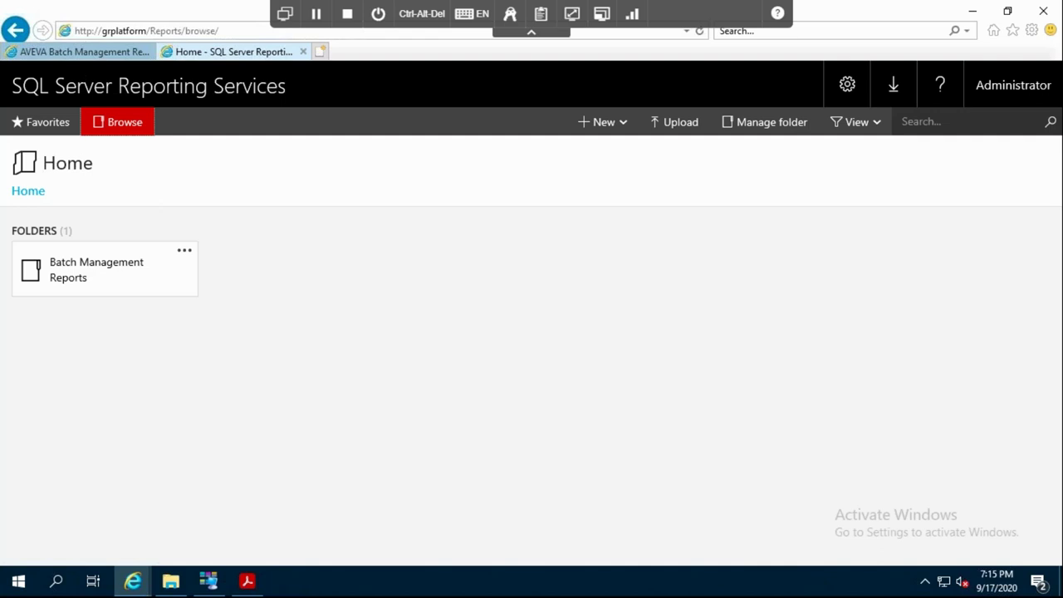
pyautogui.click(130, 288)
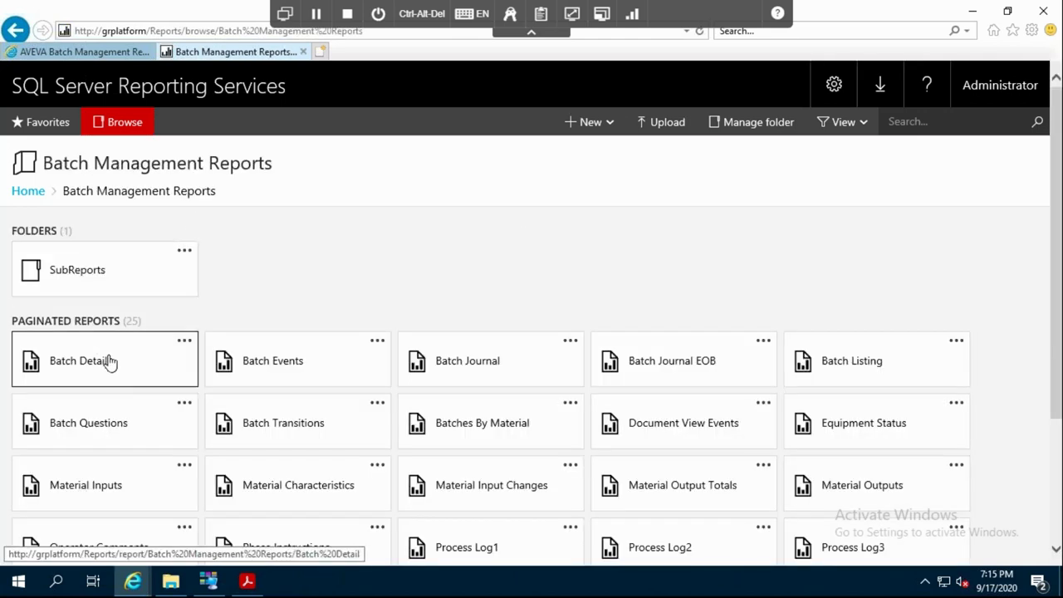
pyautogui.click(105, 361)
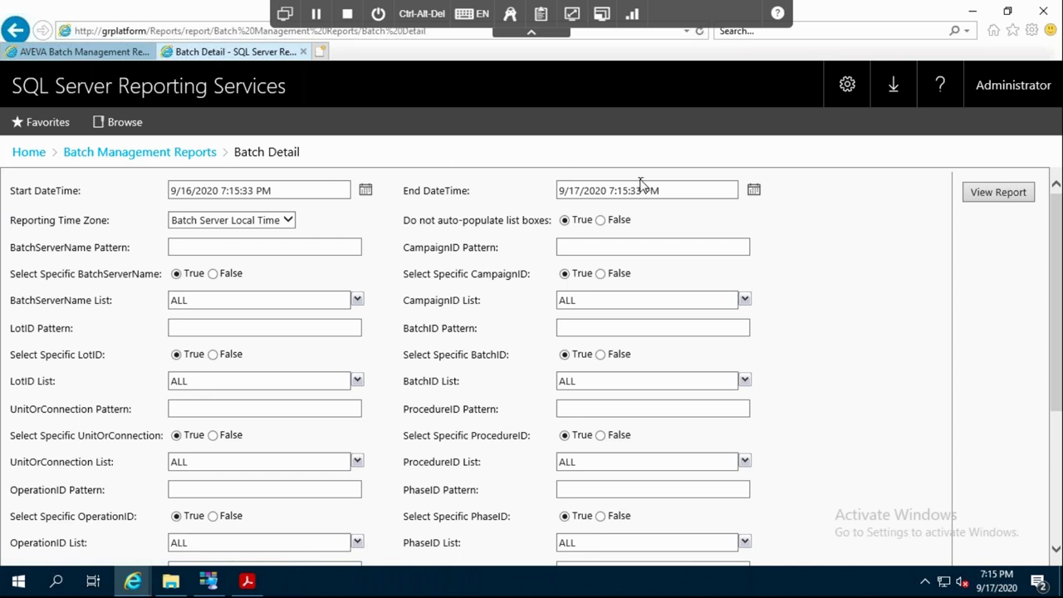
pyautogui.click(982, 194)
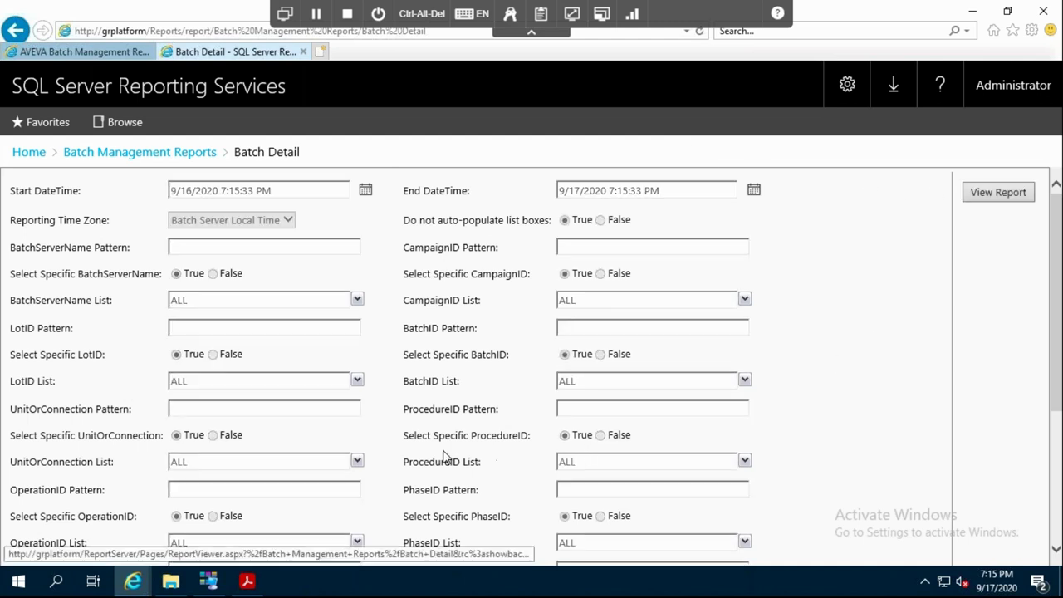
# Step: Export the Batch Detail report as a PDF, open it in Acrobat Reader, and view its filter criteria and batch list
pyautogui.scroll(-3, 553, 463)
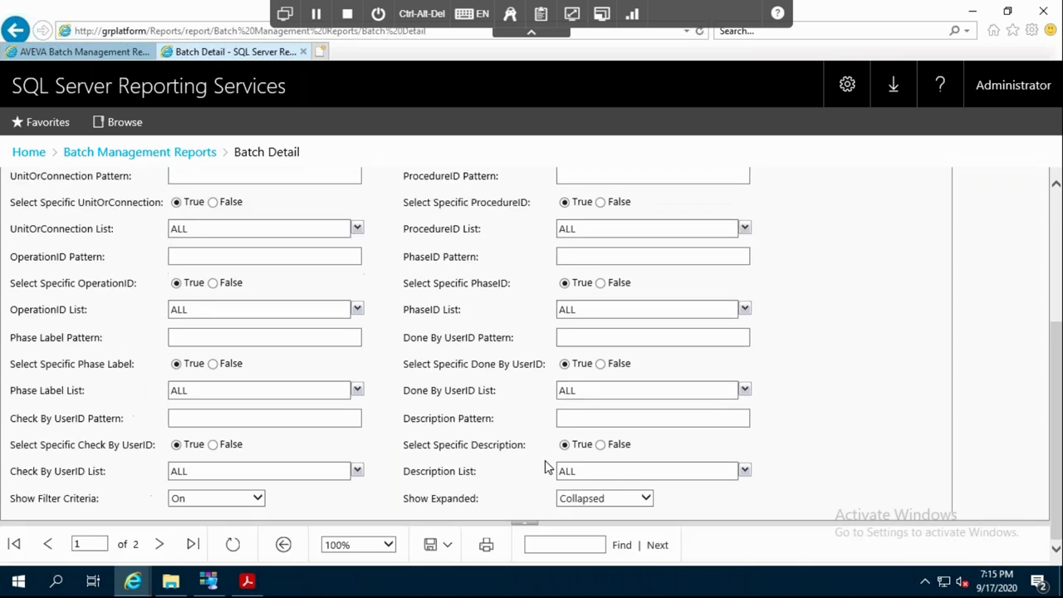
pyautogui.click(447, 545)
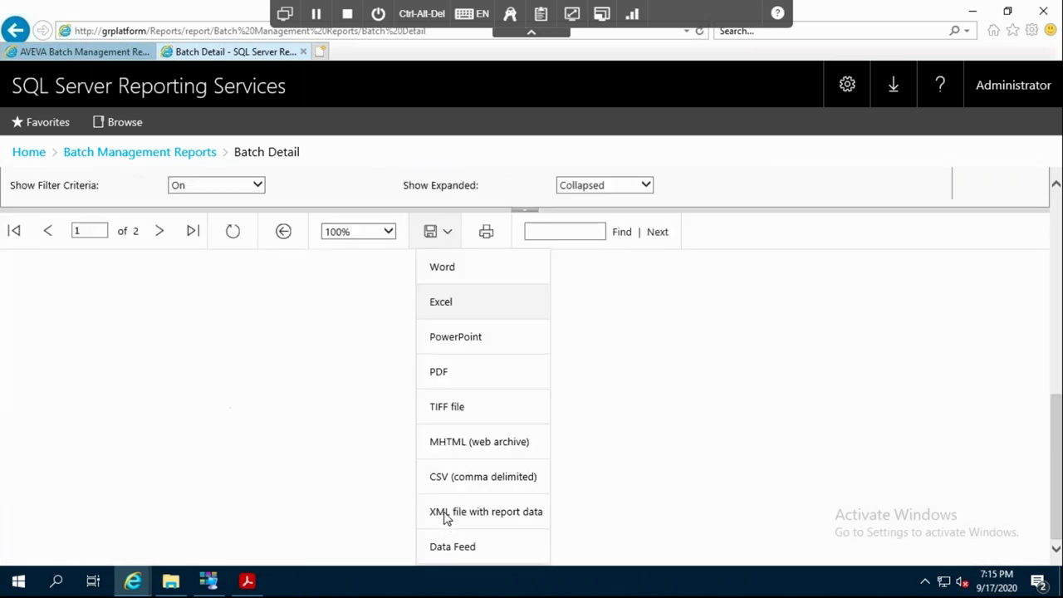
pyautogui.click(445, 379)
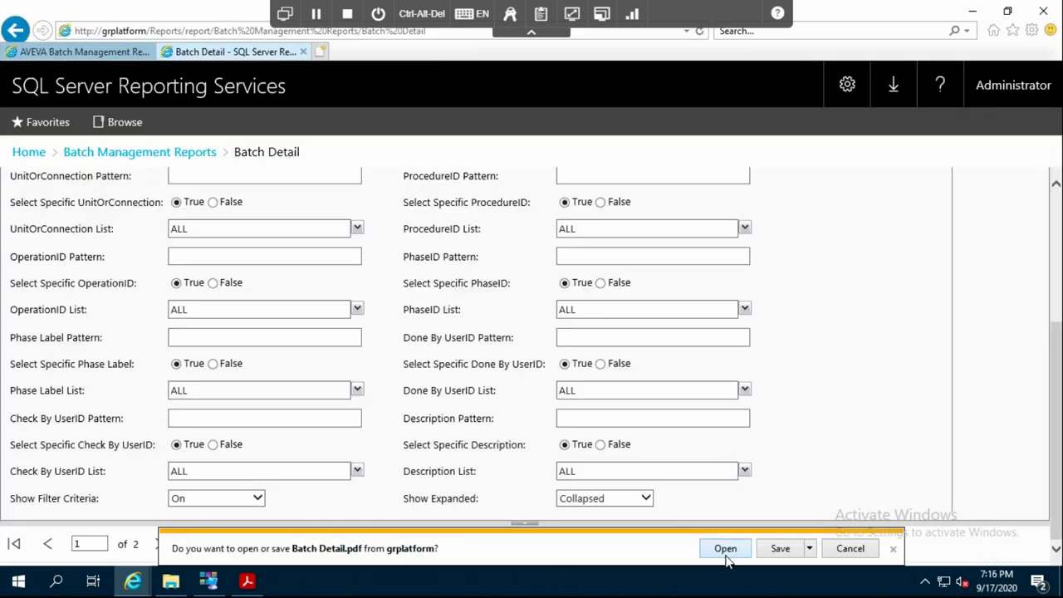
pyautogui.click(726, 549)
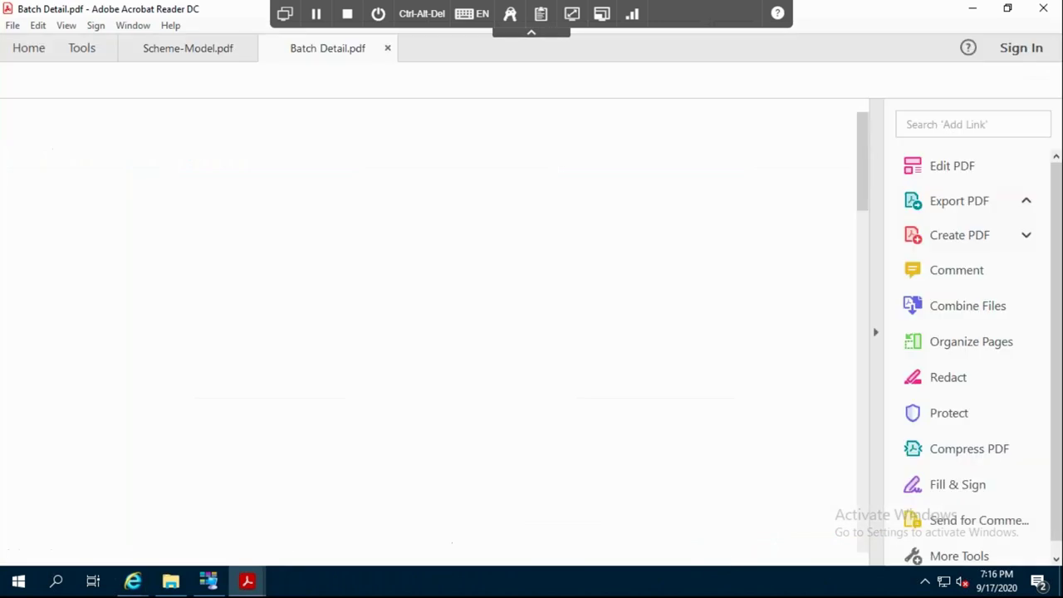
pyautogui.scroll(-4, 589, 325)
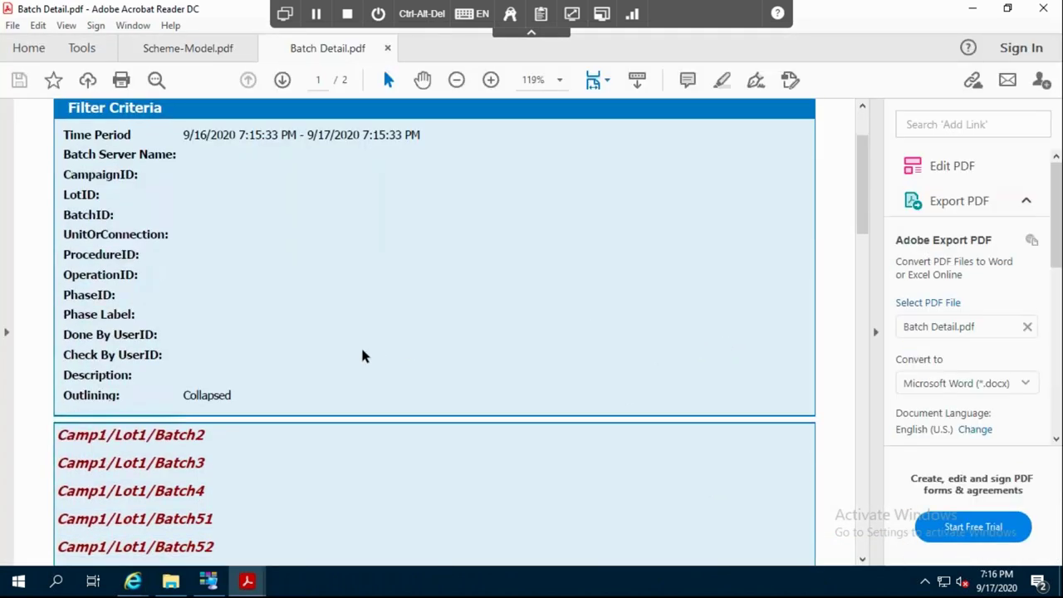
# Step: Look through the collapsed batch list in the Batch Detail PDF and return to the report's parameters in the browser
pyautogui.scroll(-6, 216, 400)
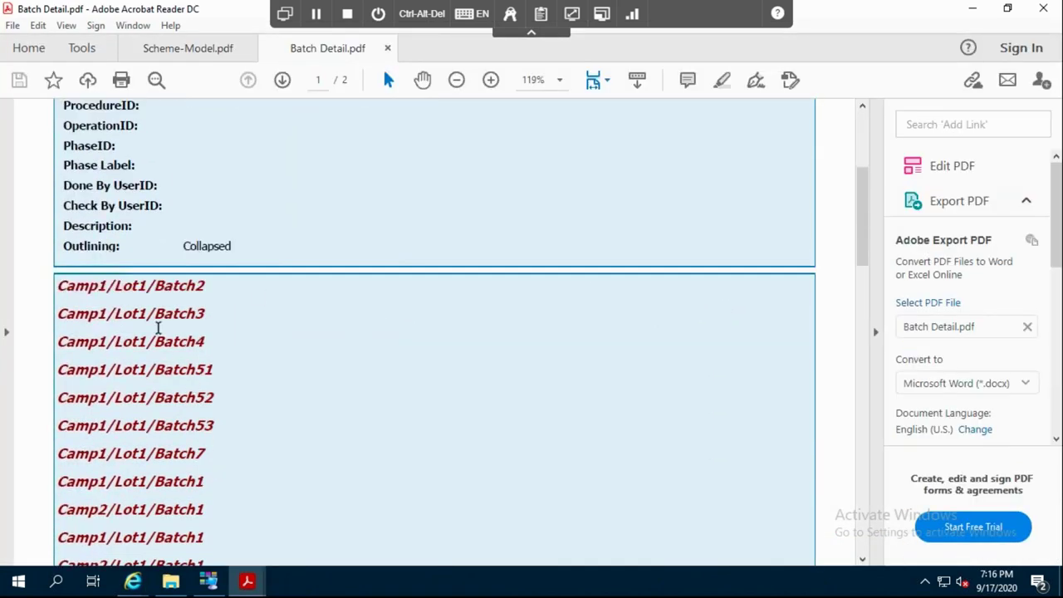
pyautogui.scroll(-6, 89, 373)
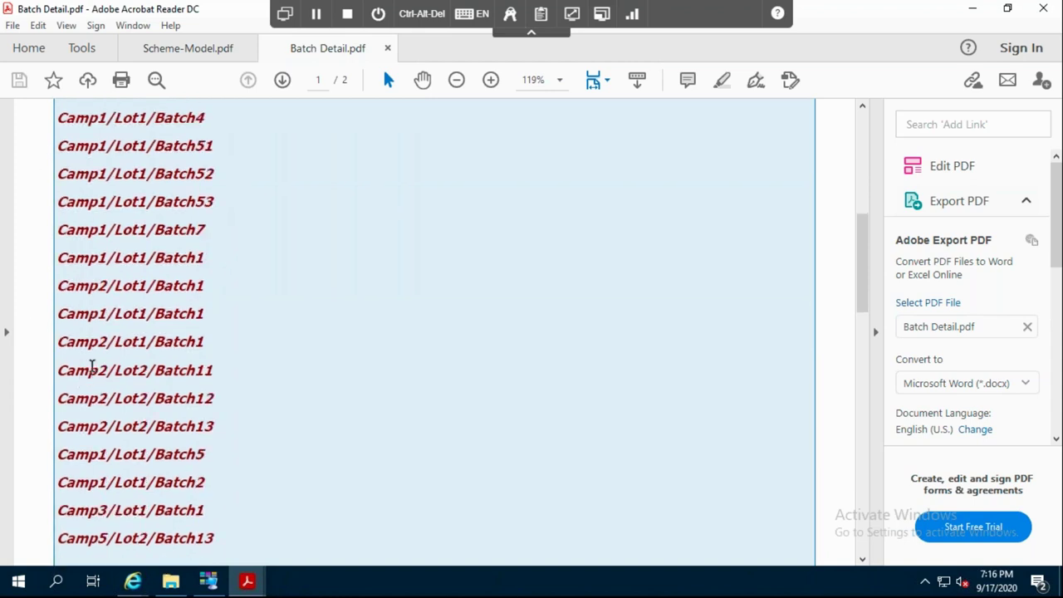
pyautogui.scroll(8, 175, 330)
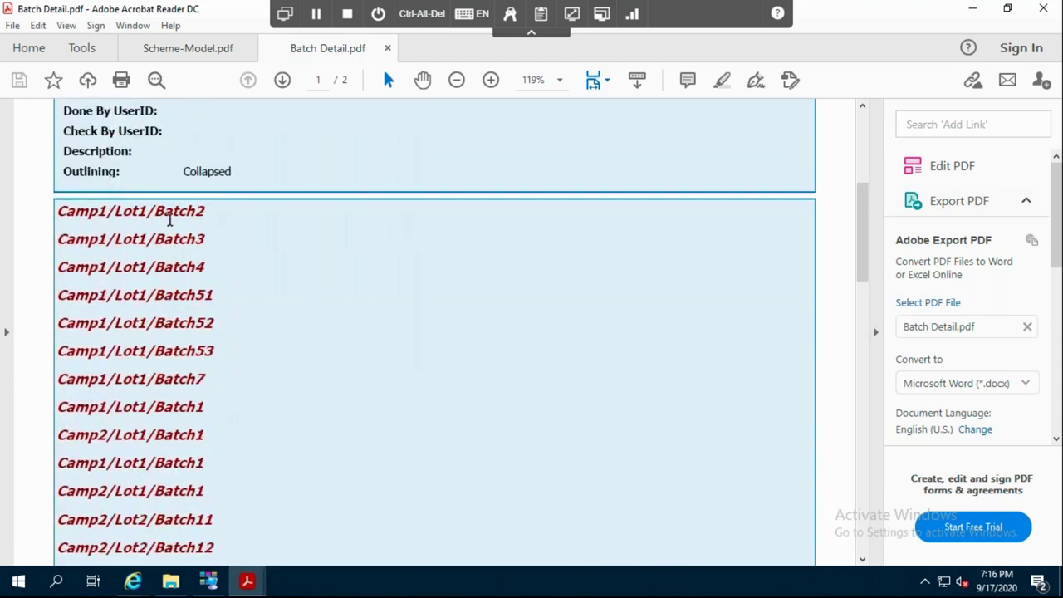
pyautogui.scroll(8, 167, 220)
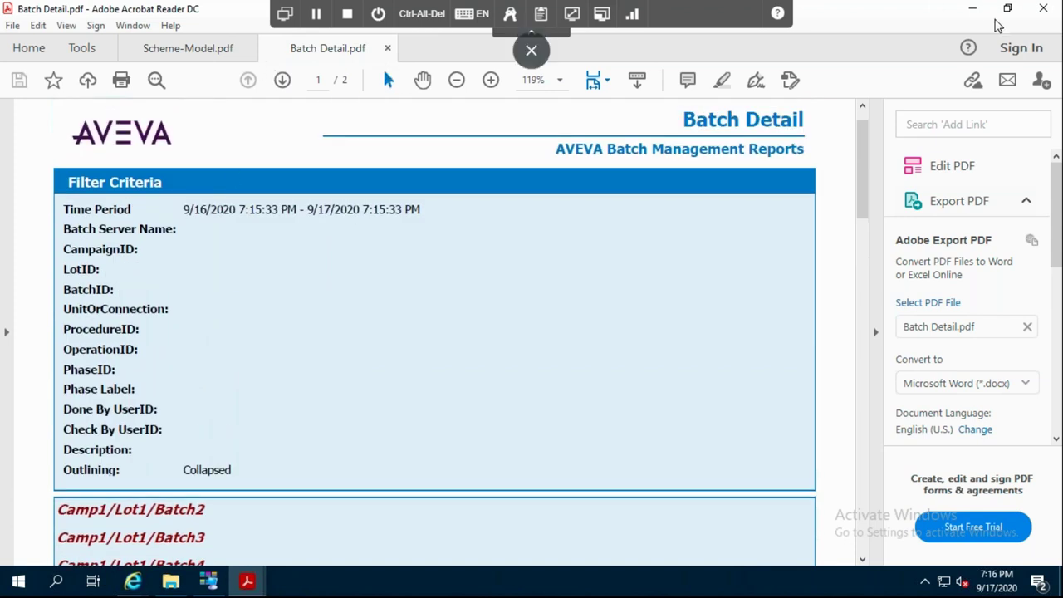
pyautogui.click(969, 12)
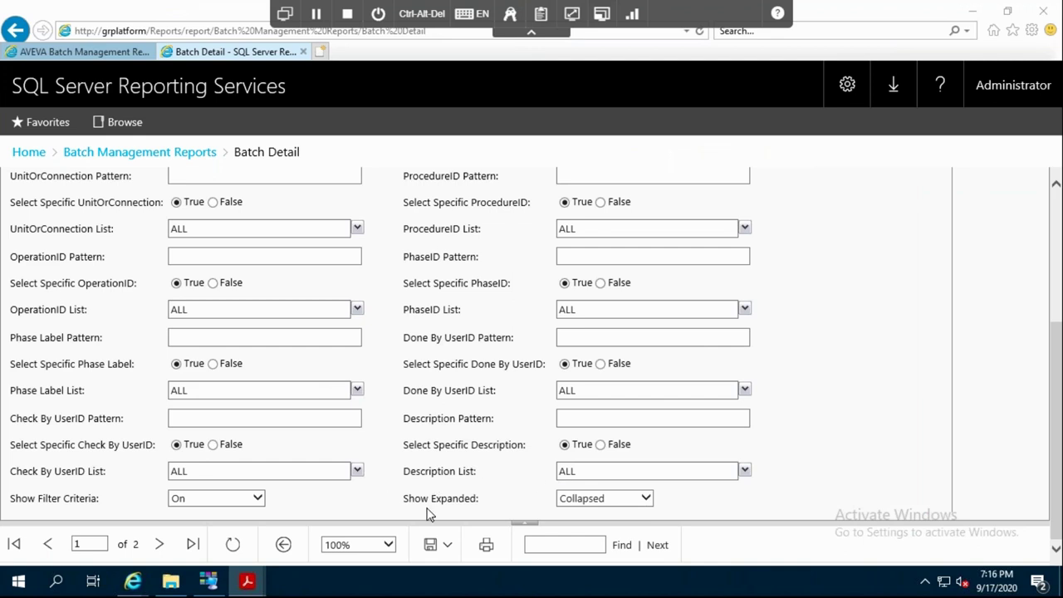
# Step: Set the Batch Detail report's Show Expanded option to Expanded and run the report again
pyautogui.click(646, 499)
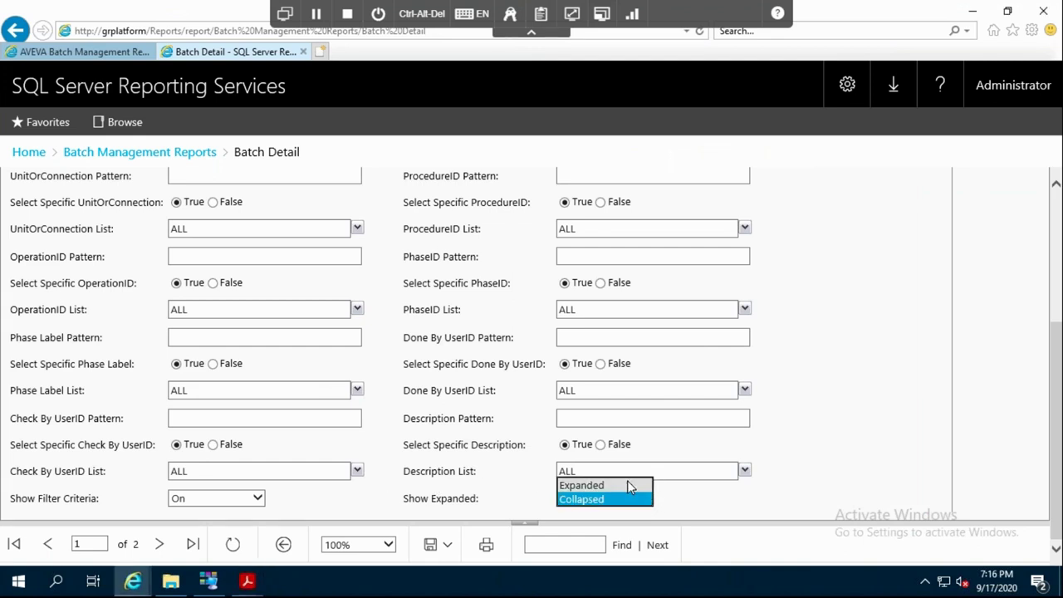
pyautogui.click(628, 482)
pyautogui.moveTo(1057, 336); pyautogui.dragTo(1058, 204)
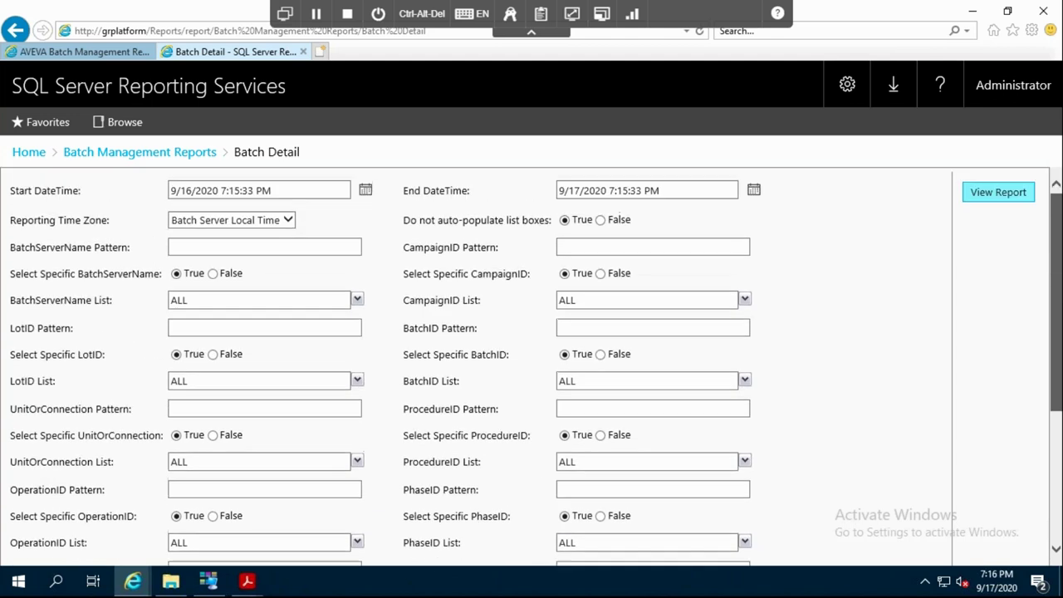
pyautogui.click(1002, 201)
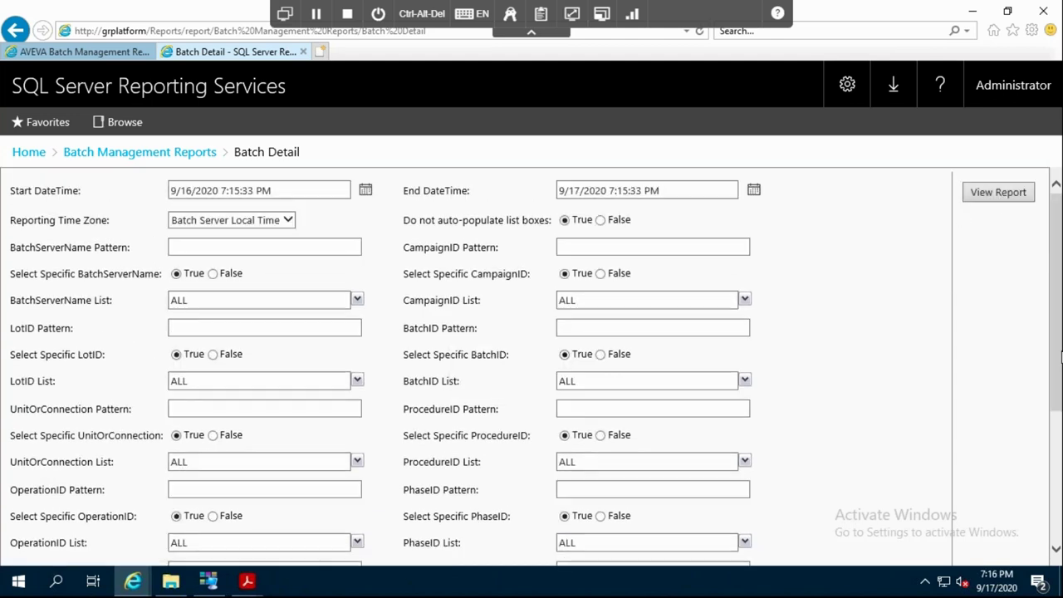
# Step: Export the expanded Batch Detail report as a PDF and open it in Acrobat Reader
pyautogui.moveTo(1058, 324); pyautogui.dragTo(1058, 450)
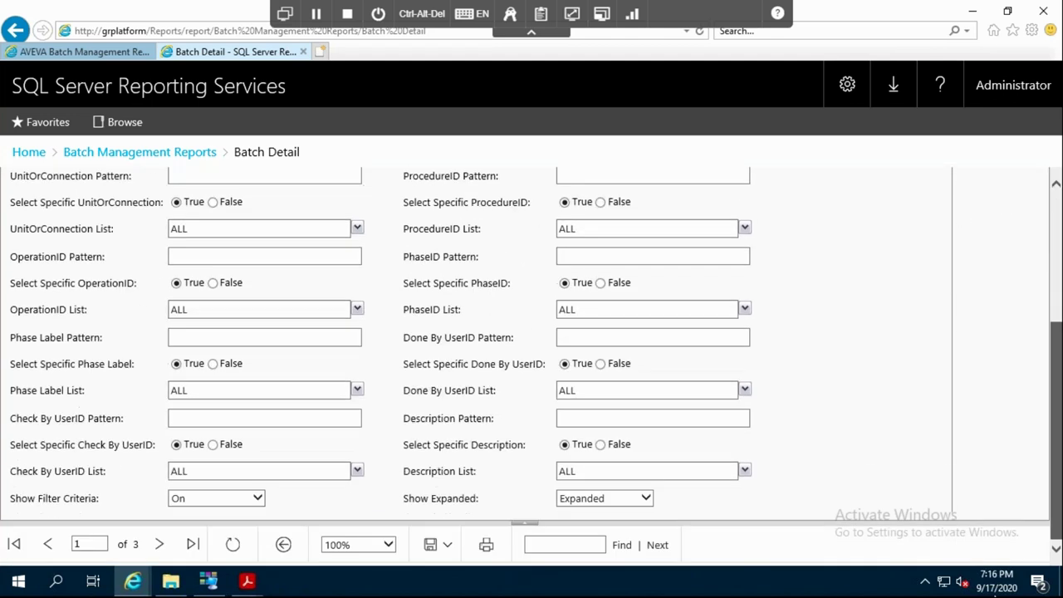
pyautogui.click(437, 545)
pyautogui.scroll(-4, 440, 532)
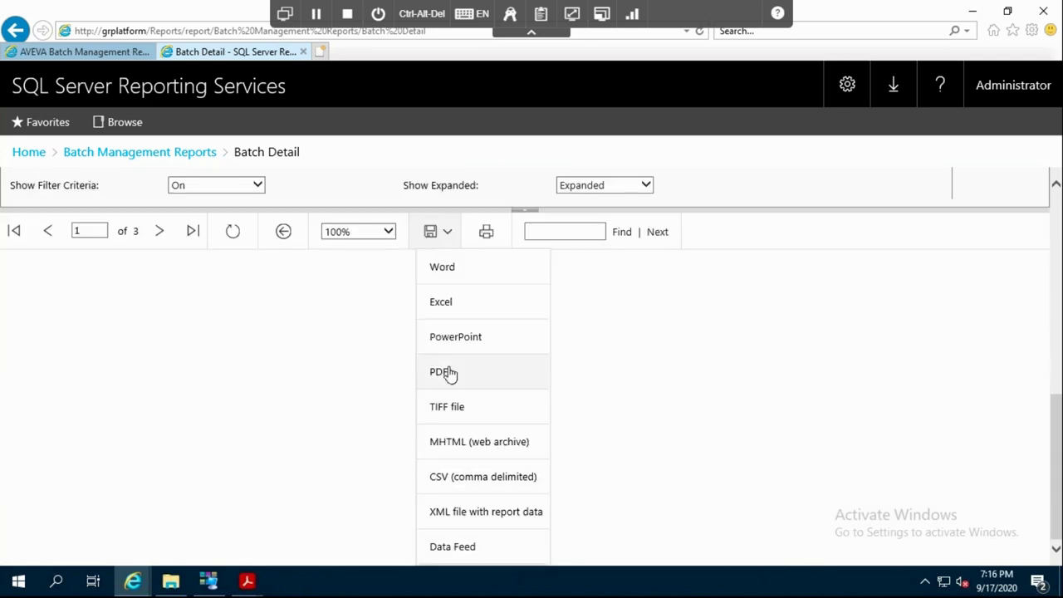
pyautogui.click(447, 373)
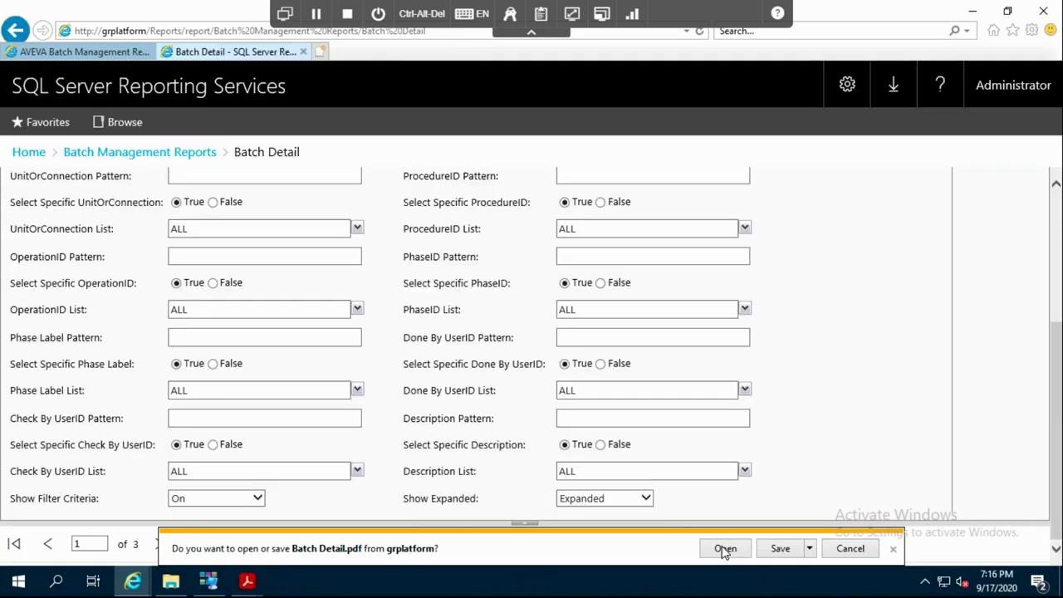
pyautogui.click(726, 550)
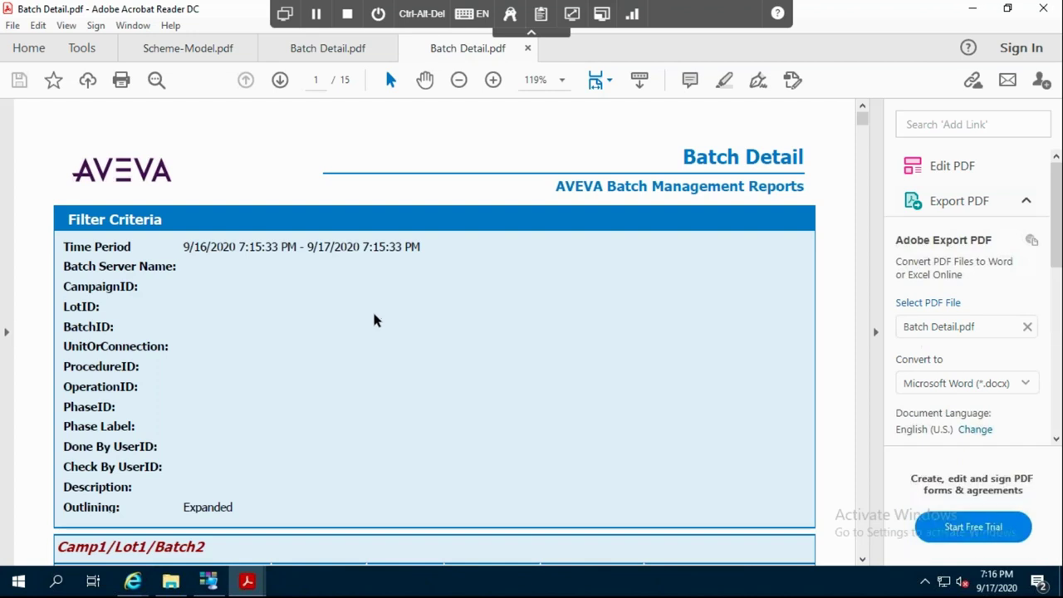
# Step: Examine the expanded report's equipment, unit procedure and operation events for Camp1/Lot1/Batch1, minimize the PDF reader, and close the browser
pyautogui.scroll(-8, 374, 315)
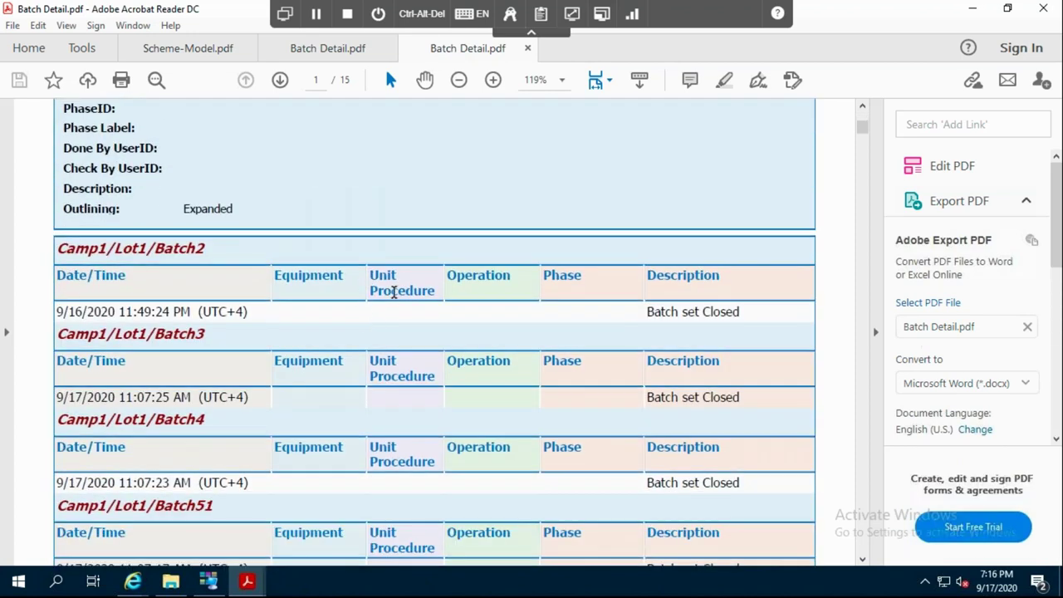
pyautogui.scroll(-9, 374, 287)
pyautogui.scroll(-20, 378, 312)
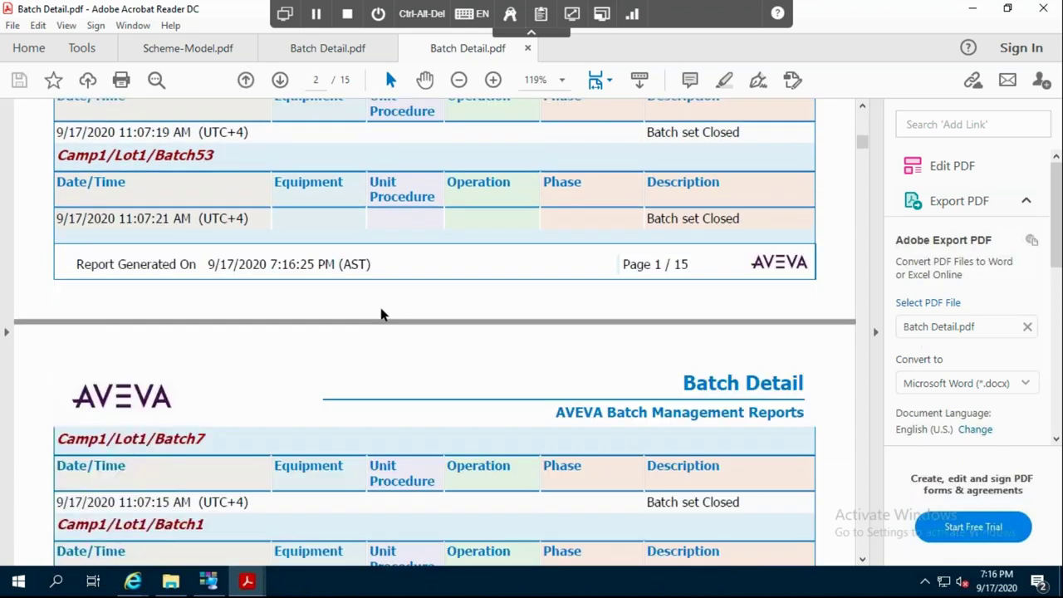
pyautogui.scroll(-16, 375, 325)
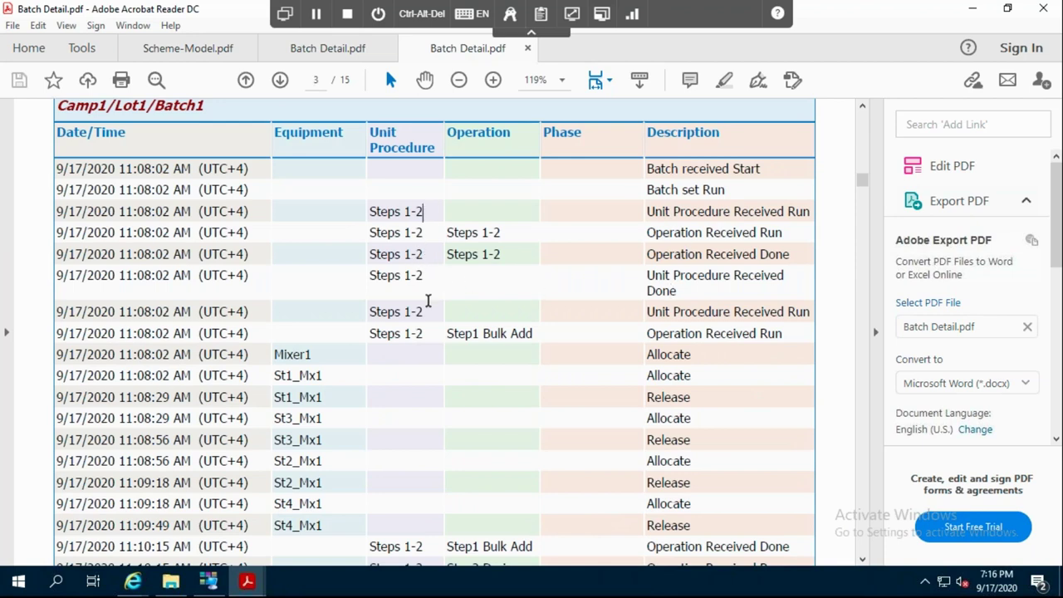
pyautogui.scroll(-4, 441, 405)
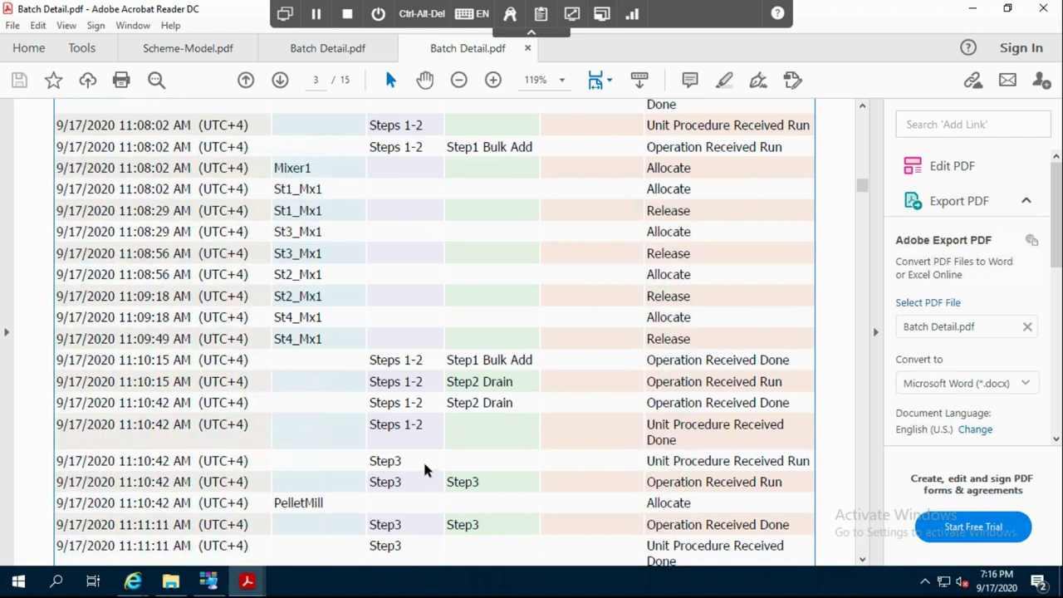
pyautogui.scroll(-4, 434, 418)
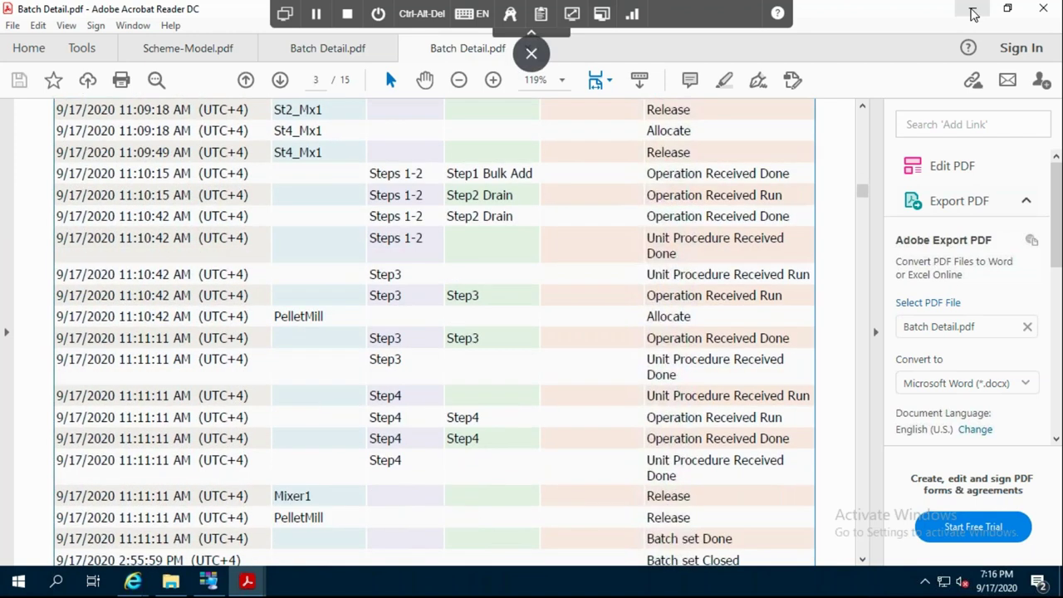
pyautogui.click(973, 9)
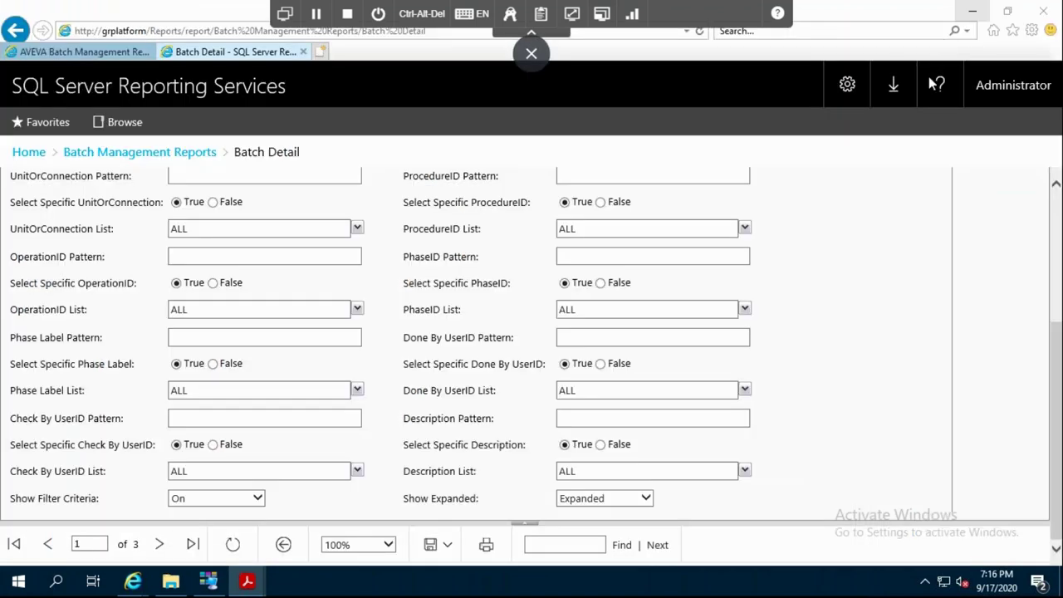
pyautogui.click(1043, 11)
pyautogui.click(517, 301)
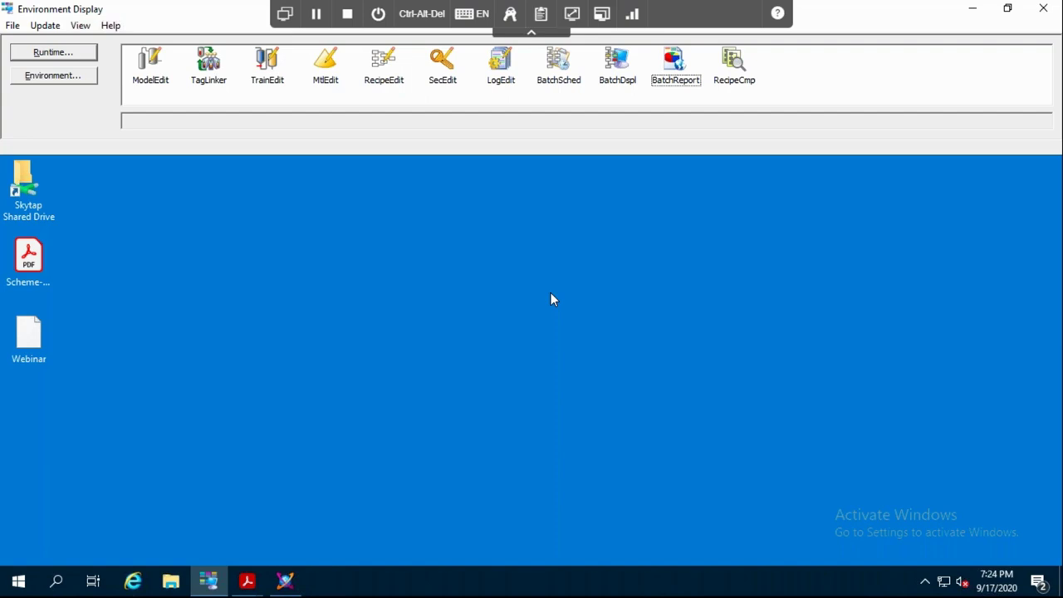
# Step: Open the Environment Editor, highlight IBMX among the applications available to add, and close the editor without adding anything
pyautogui.click(50, 75)
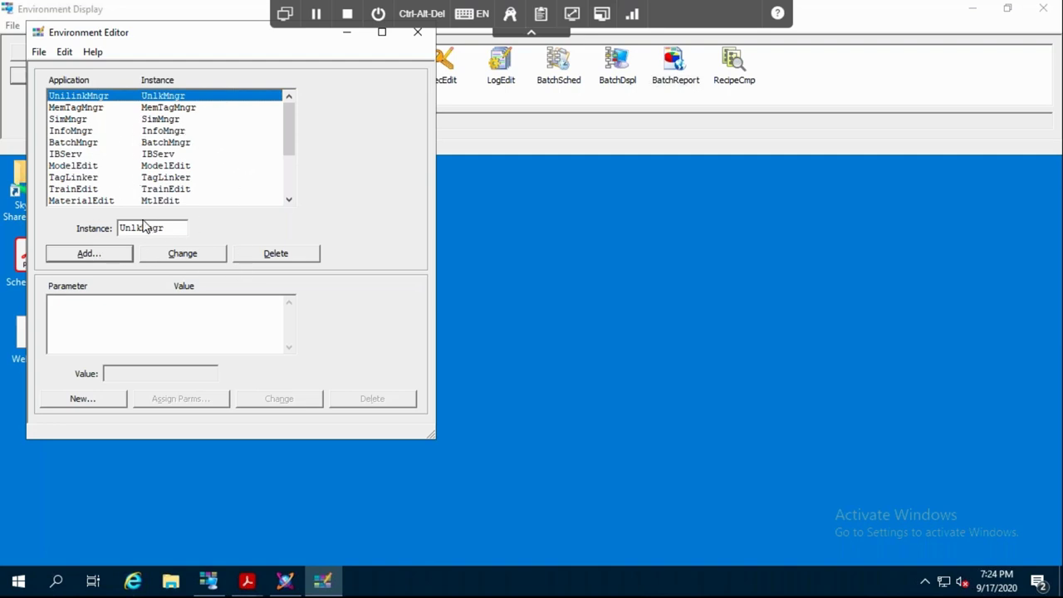
pyautogui.click(116, 253)
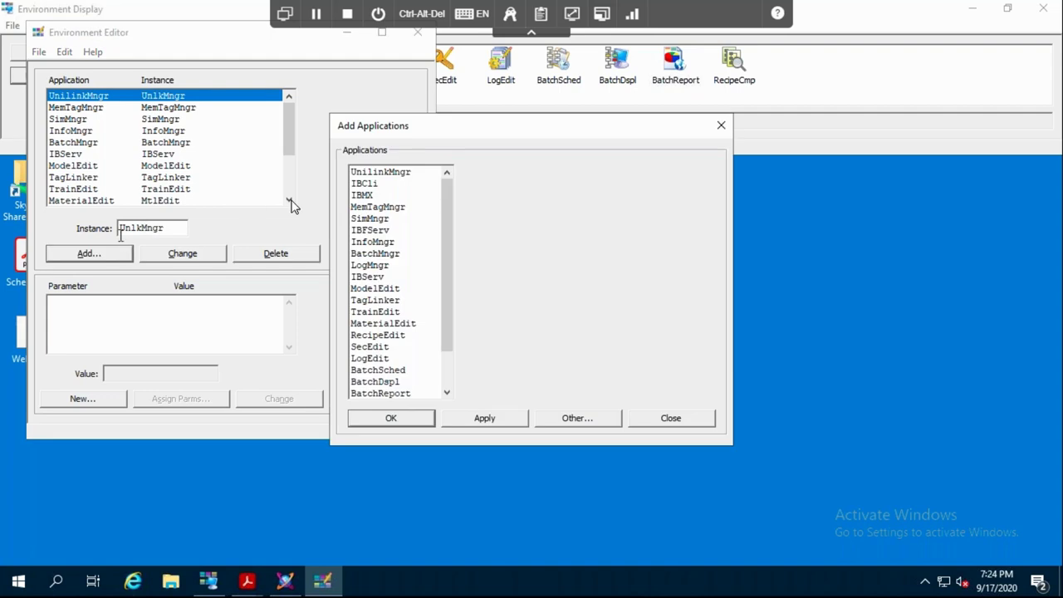
pyautogui.click(379, 196)
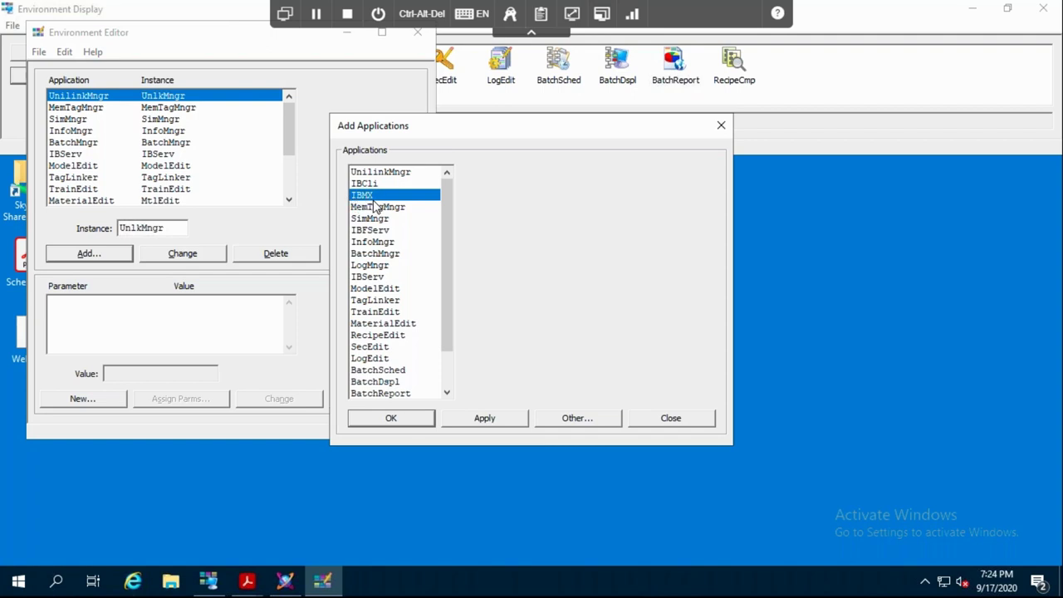
pyautogui.click(670, 419)
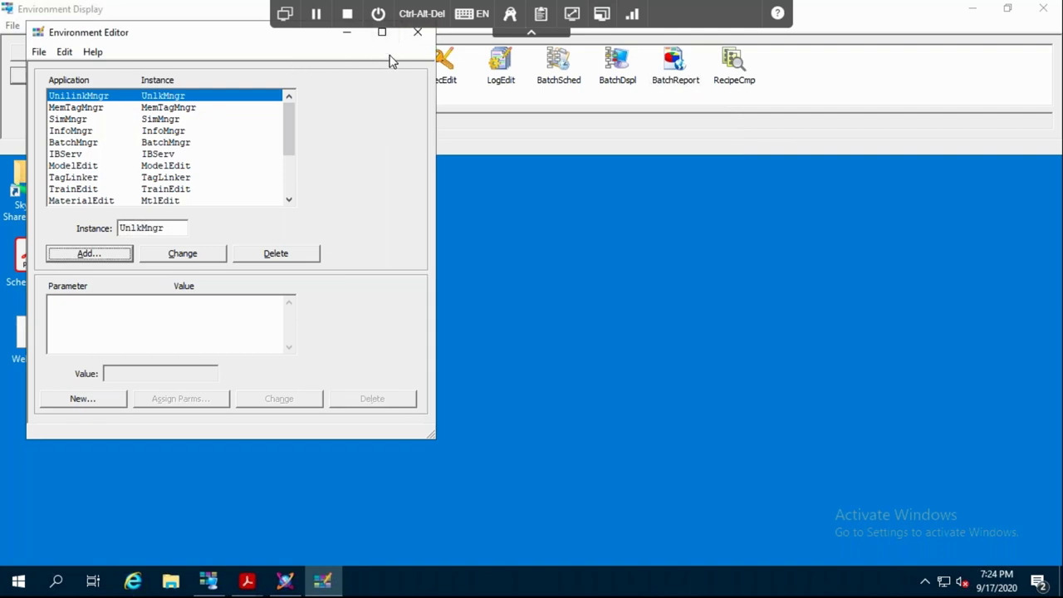
pyautogui.click(417, 32)
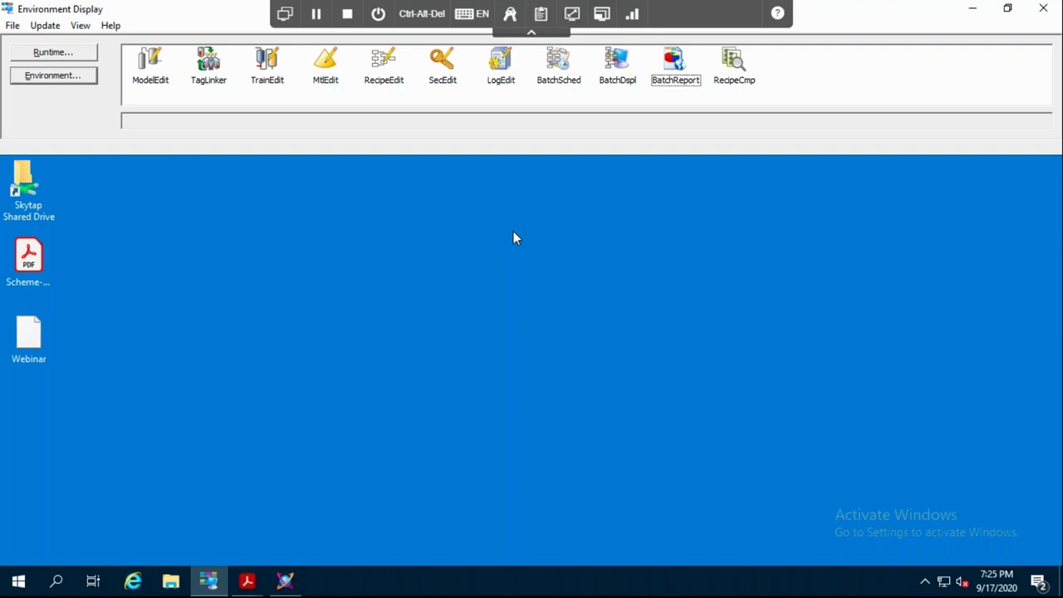
# Step: Open the Process Model Editor and view the process attributes dialog of the BulkStorage class
pyautogui.click(157, 74)
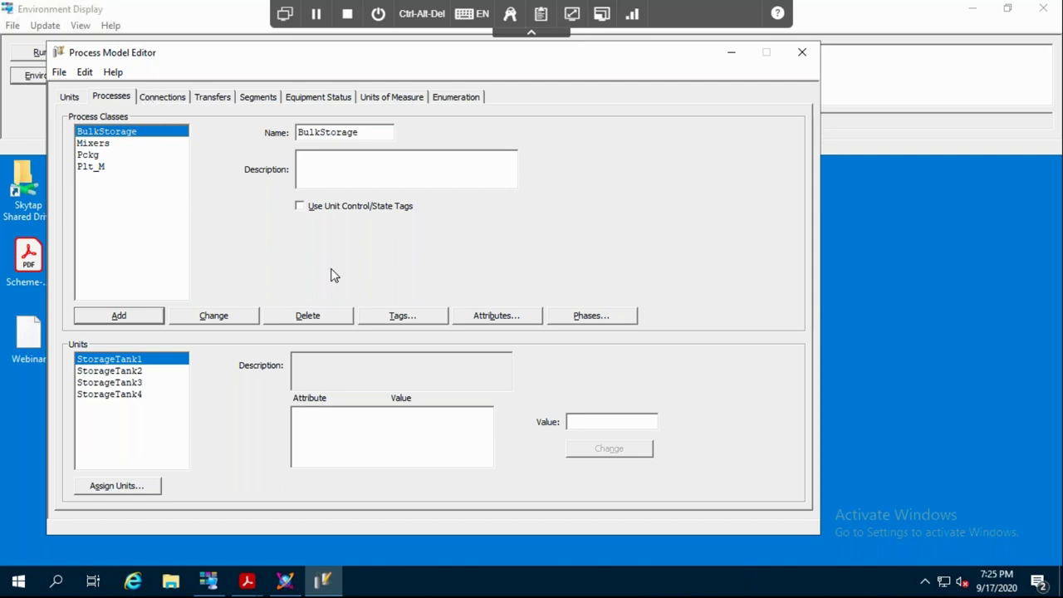
pyautogui.click(492, 319)
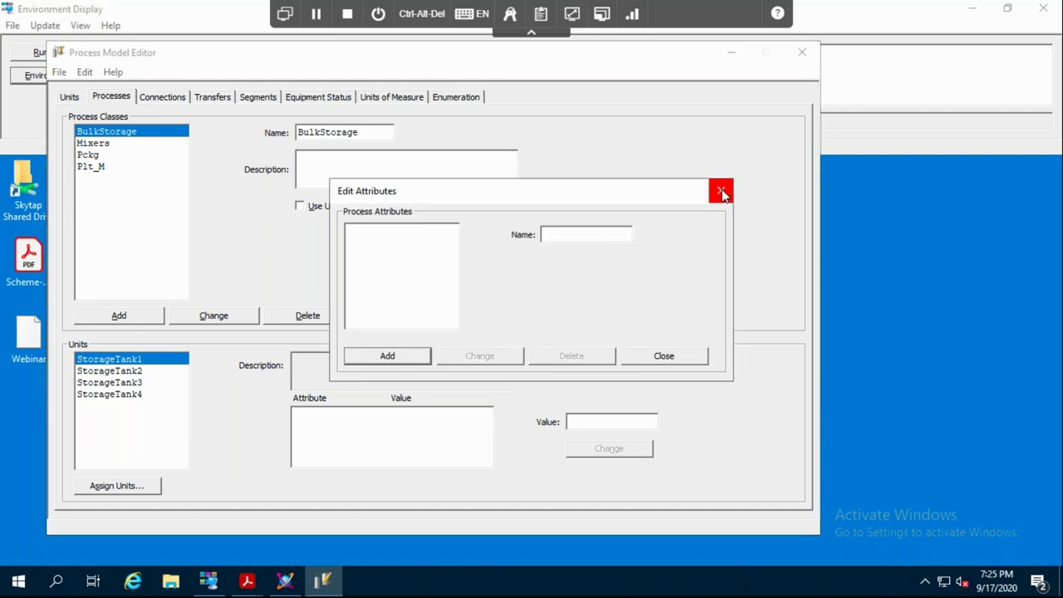
pyautogui.click(726, 193)
# Step: Point out the Control/Status Activity and Parameter Status history options of the Mixers class's Mix phase, and close the Process Model Editor
pyautogui.click(105, 144)
pyautogui.click(604, 322)
pyautogui.click(441, 333)
pyautogui.click(443, 356)
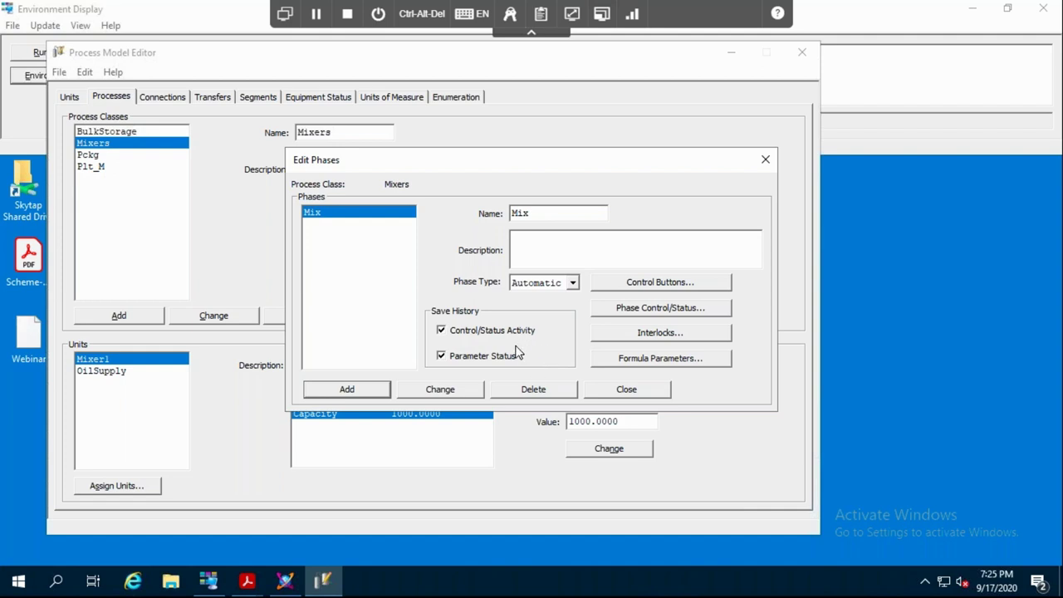
pyautogui.click(765, 162)
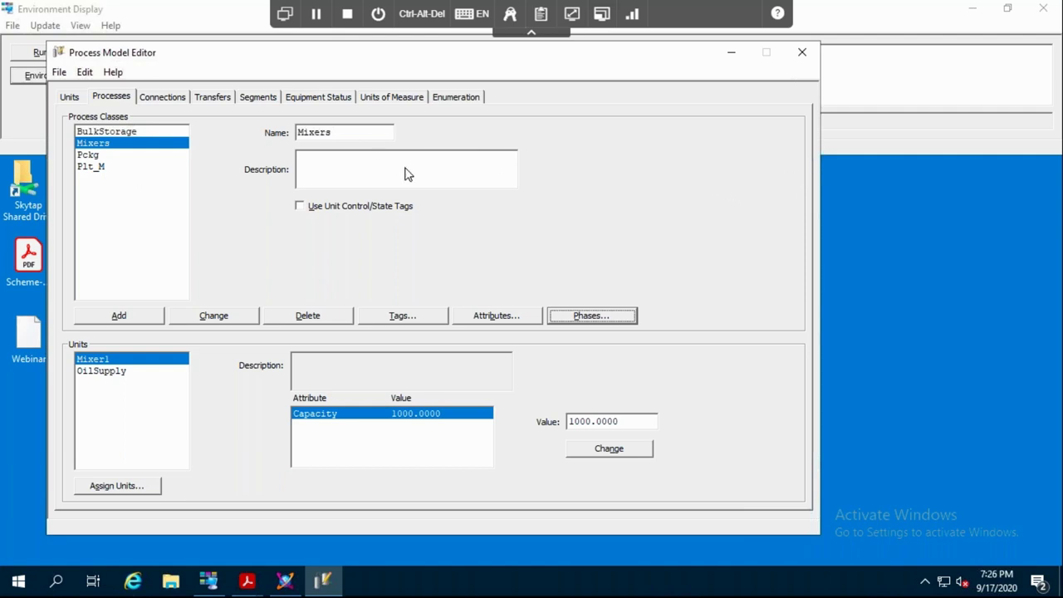
pyautogui.click(795, 58)
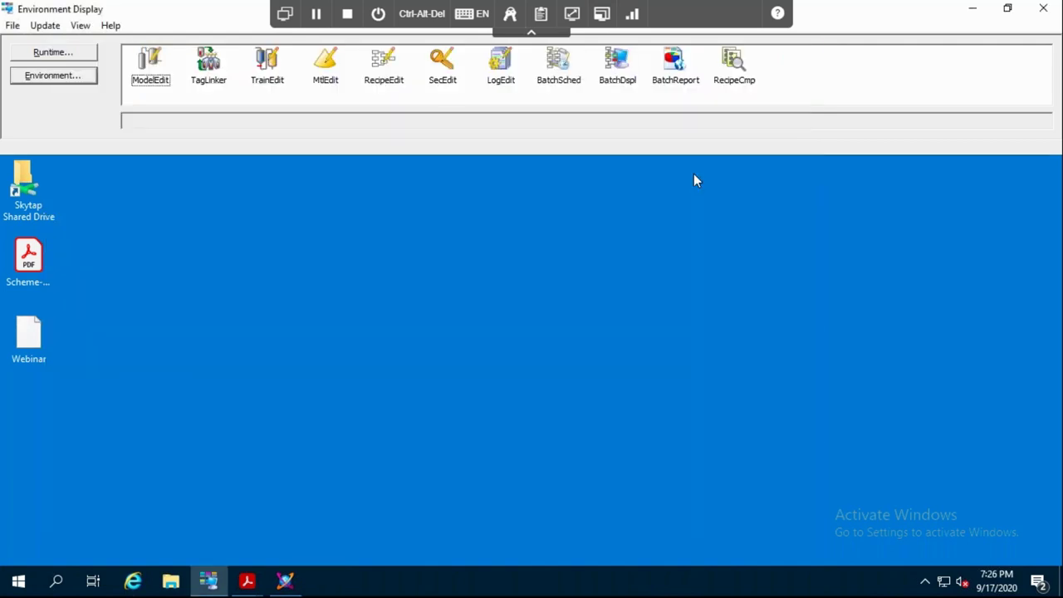